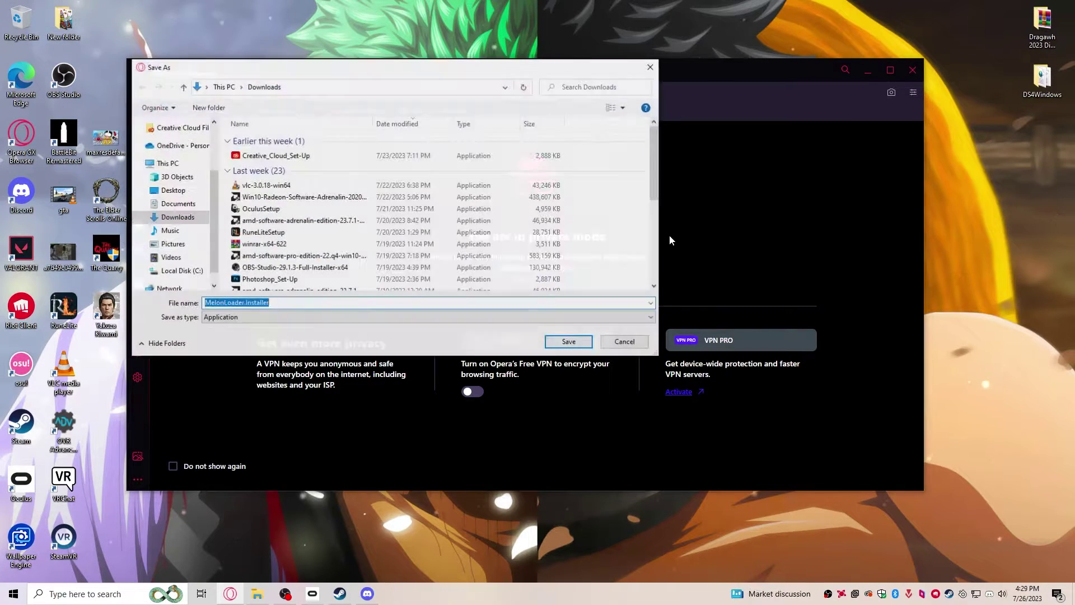
Save MelonLoader.Installer to the Desktop and close the Opera GX private window.
left_click(172, 190)
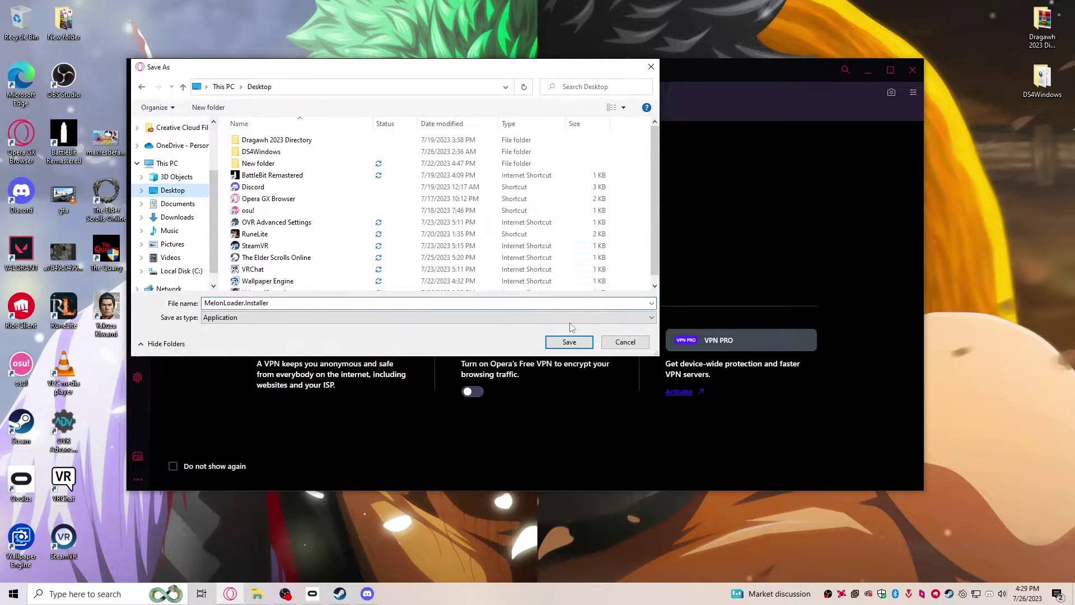
left_click(566, 346)
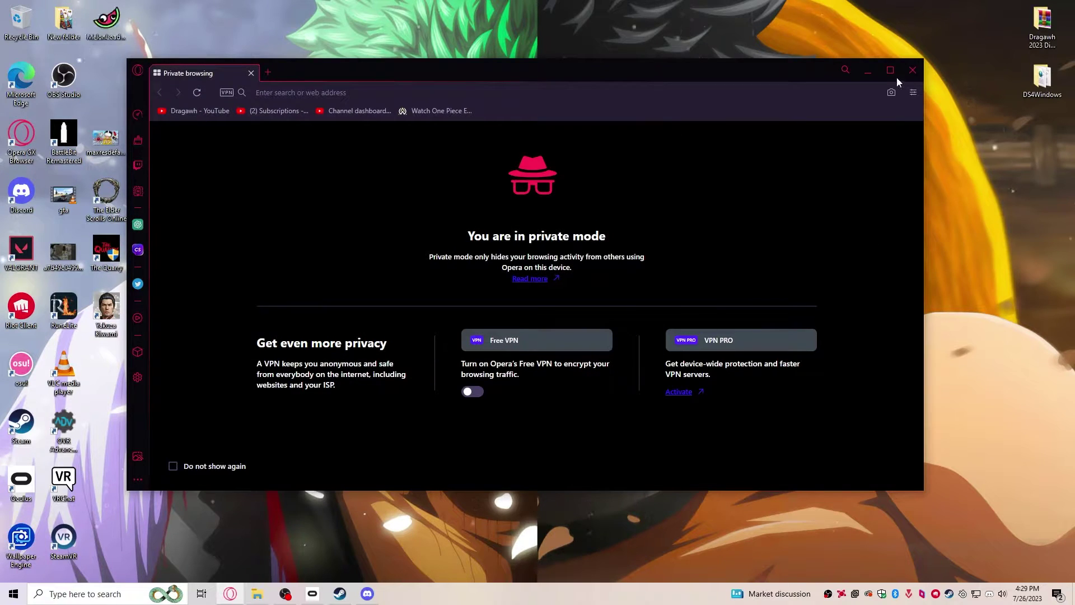
left_click(912, 70)
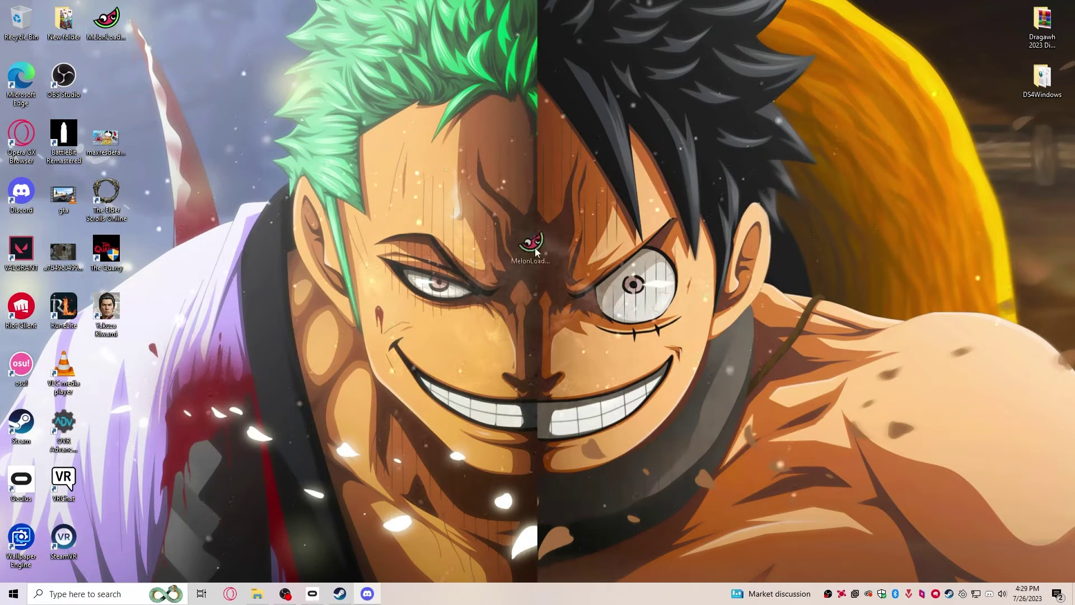
Search the Oculus store for BONELAB and open its store page.
left_click_drag(537, 244, 487, 194)
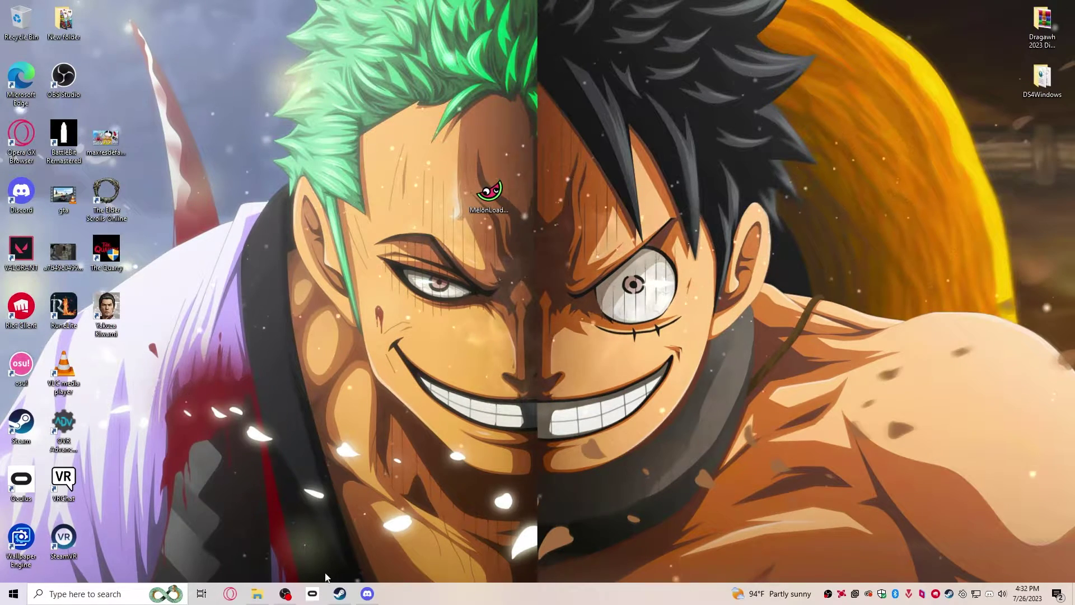
left_click(313, 592)
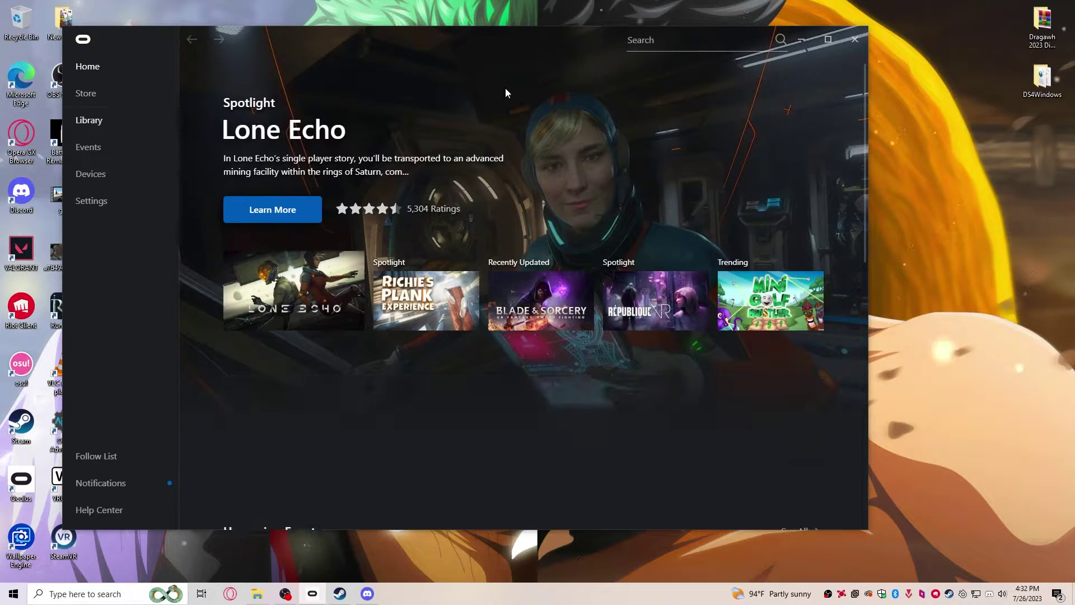
left_click(702, 41)
type("bonelab")
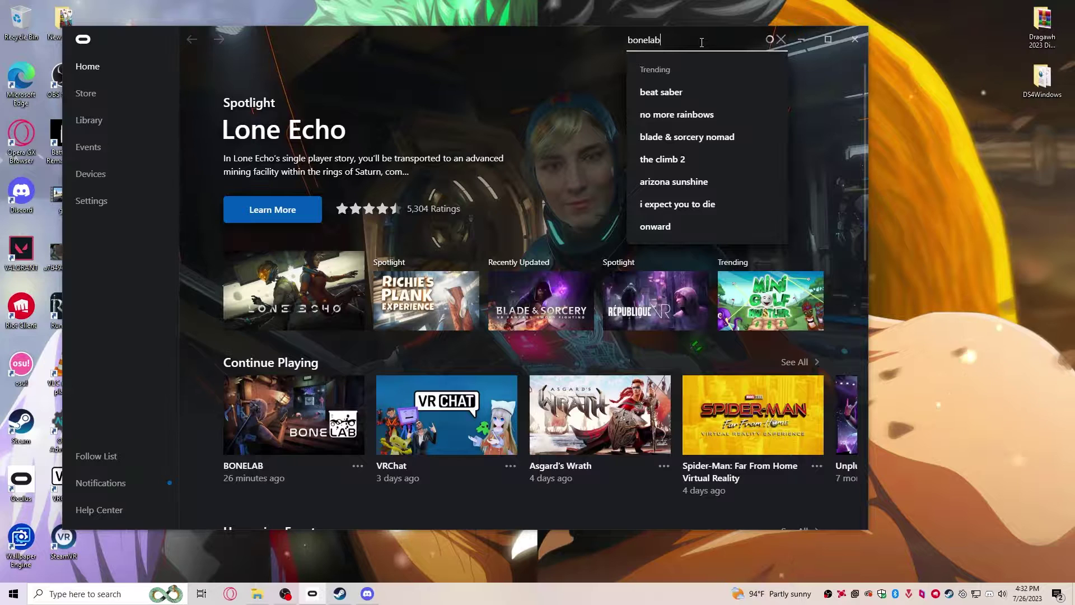
key("Return")
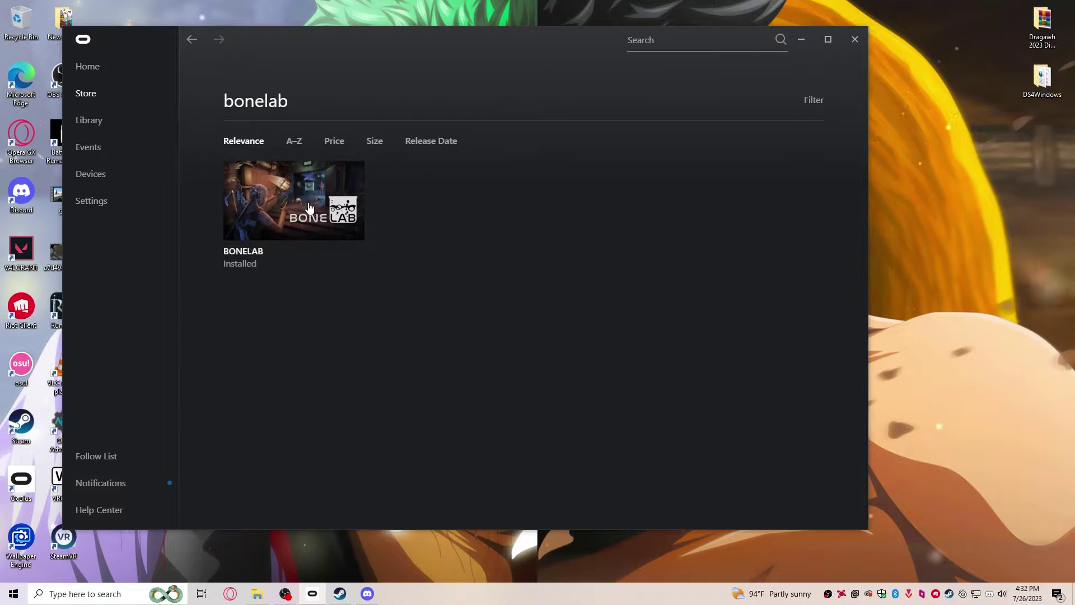
left_click(309, 208)
Check BONELAB's Version dropdown, leaving it on Public Beta 1.985.34555.
scroll(574, 304, "down", 3)
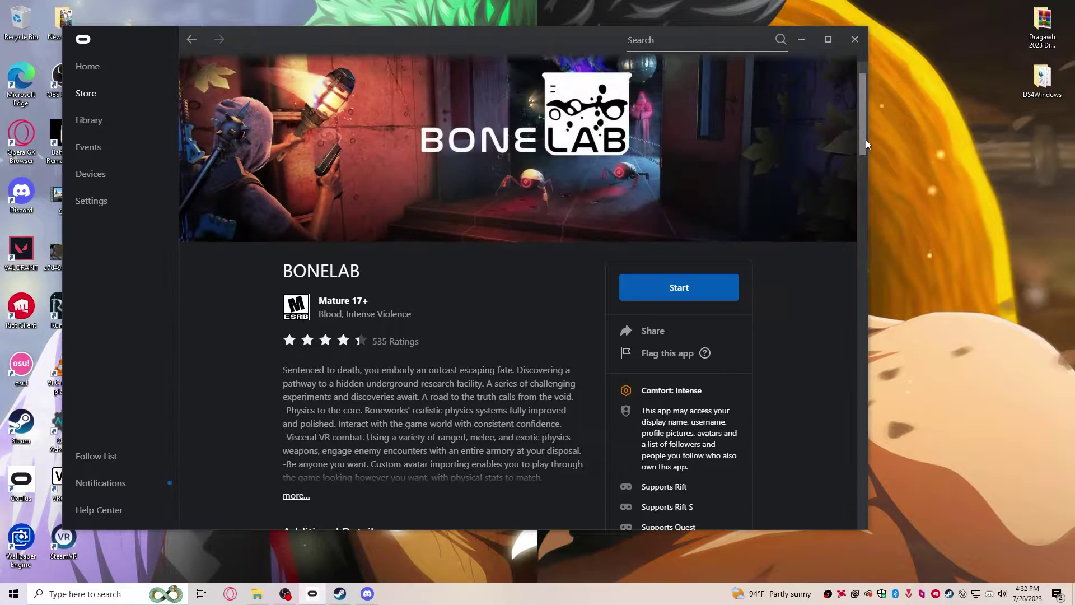
left_click_drag(861, 124, 868, 180)
scroll(532, 312, "down", 3)
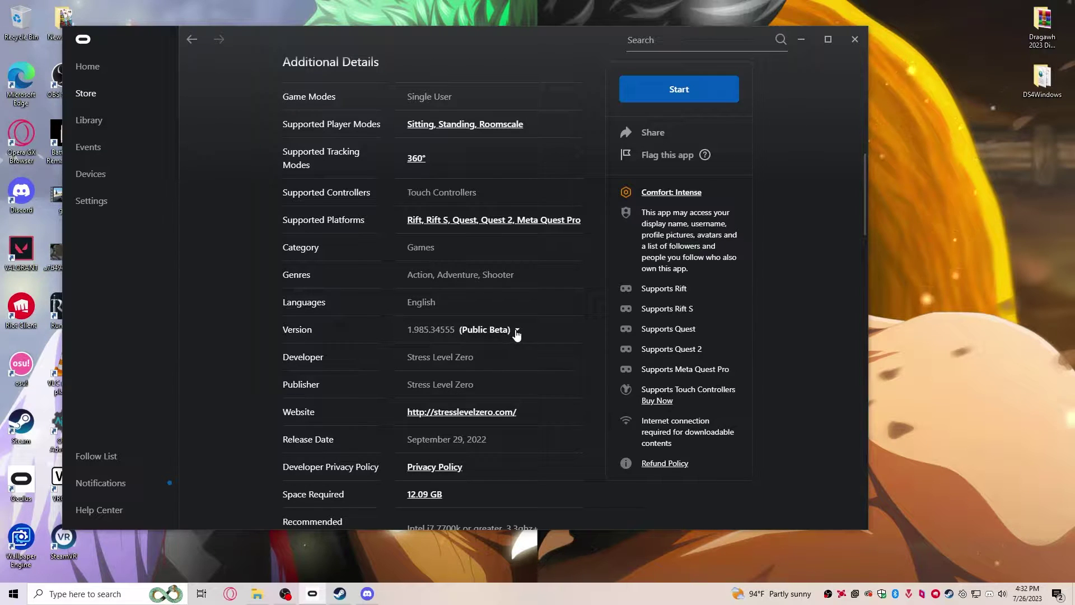
left_click(516, 331)
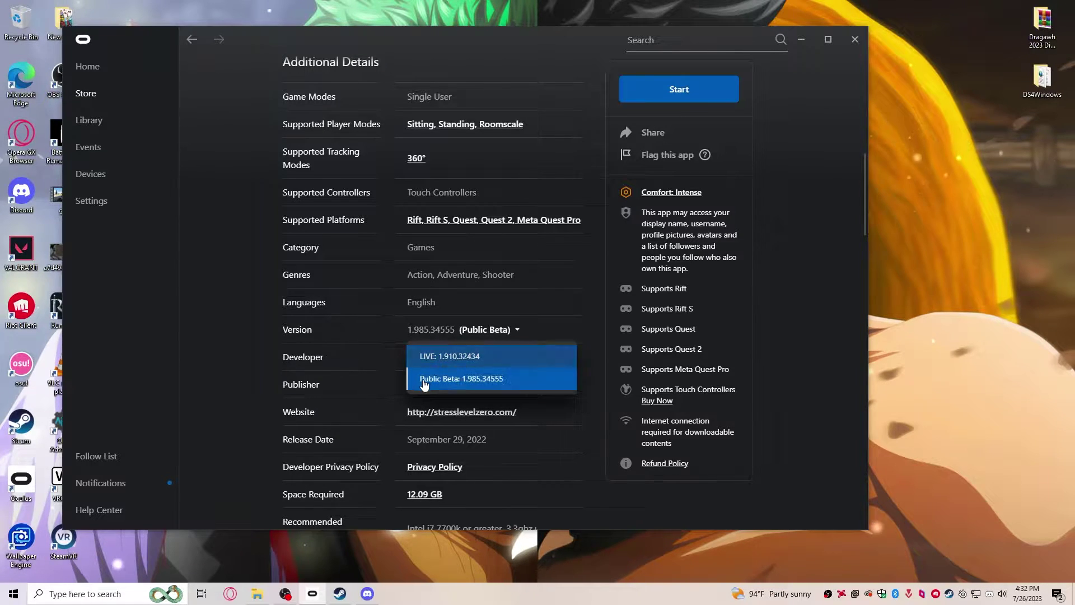
left_click(536, 330)
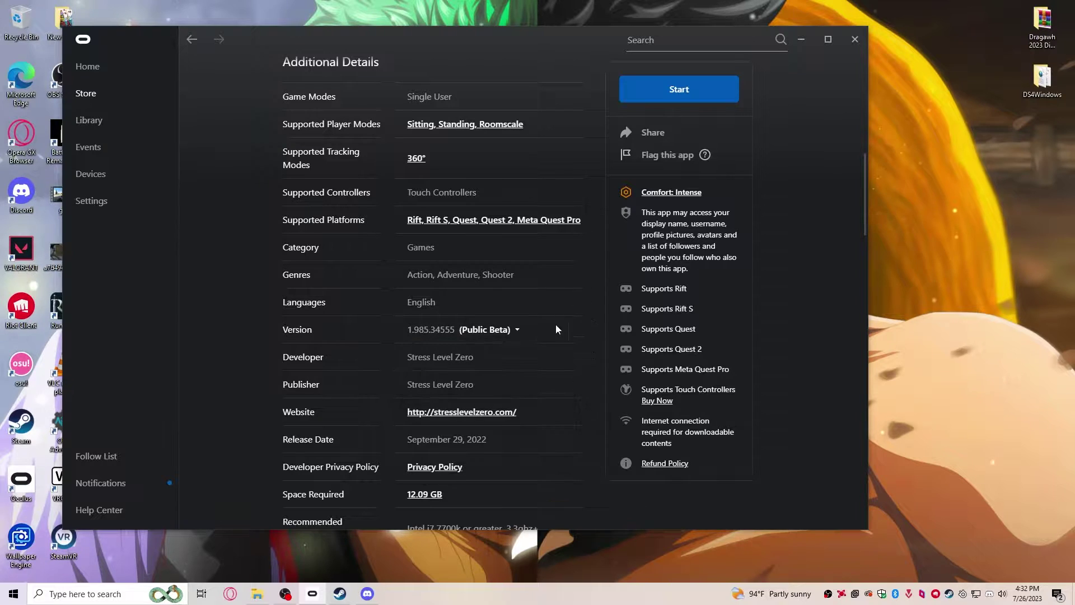
left_click(517, 331)
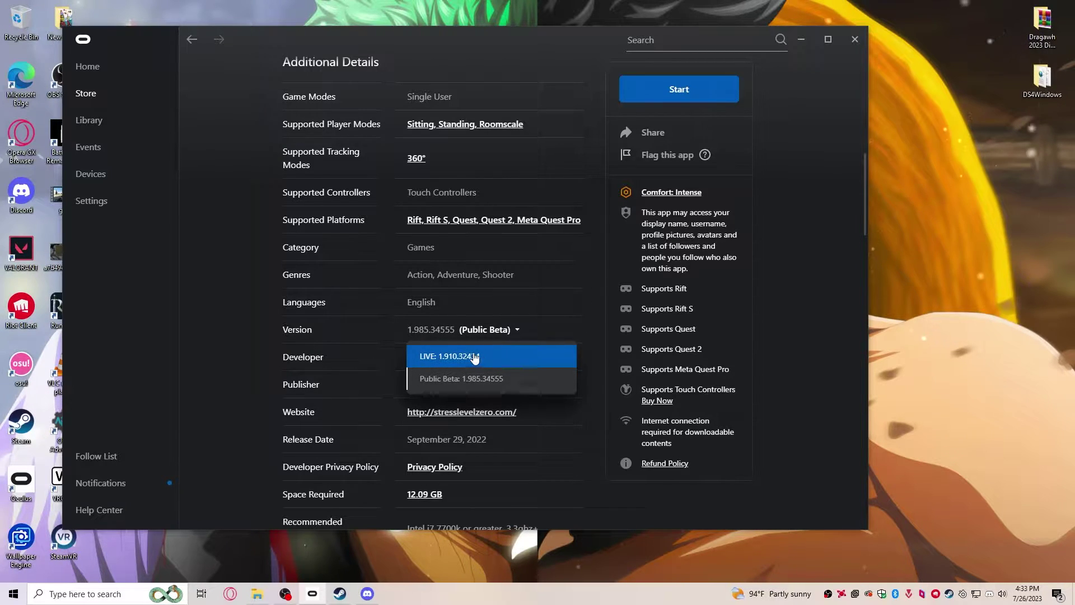
left_click(602, 324)
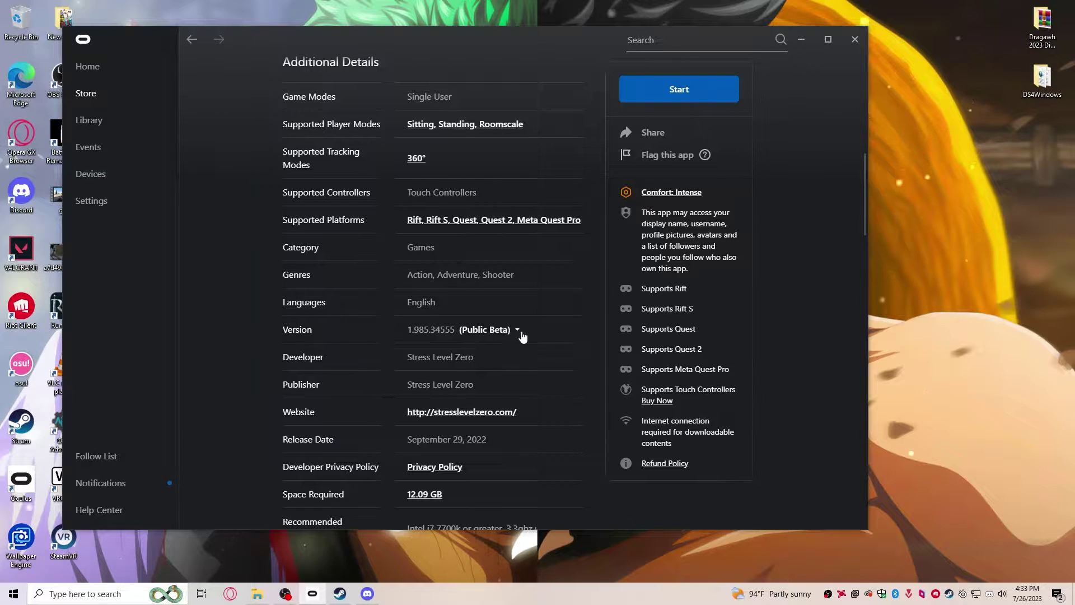
scroll(581, 337, "up", 2)
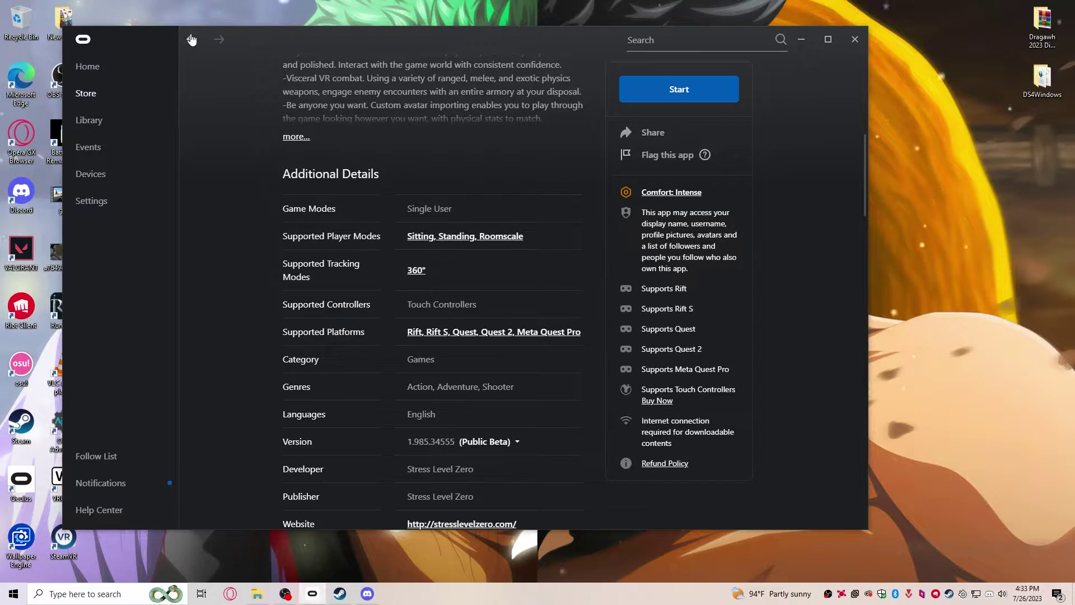
left_click(855, 39)
mouse_move(339, 593)
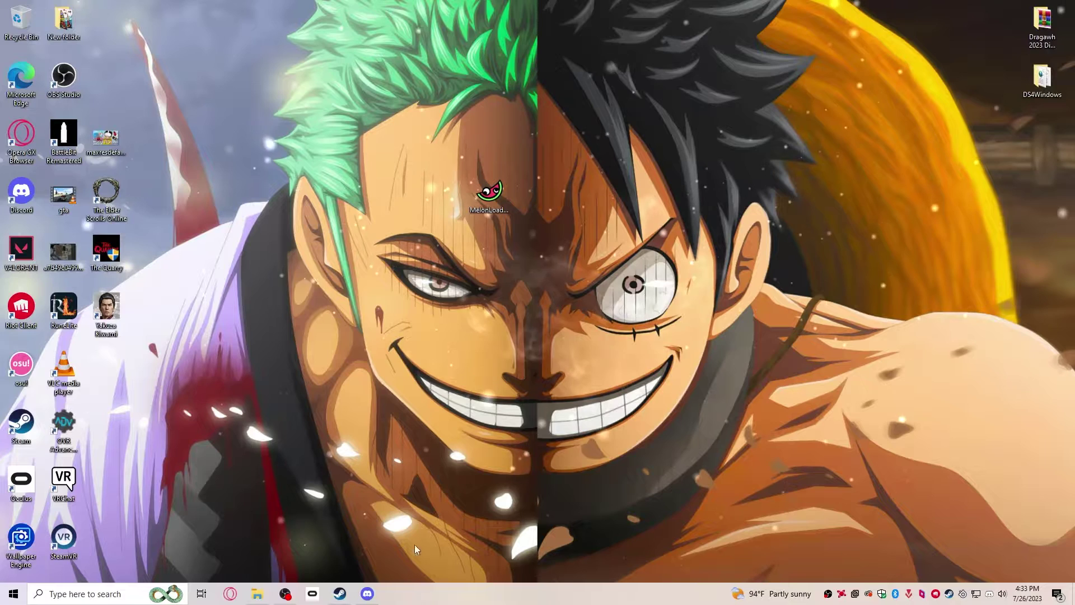
left_click(338, 595)
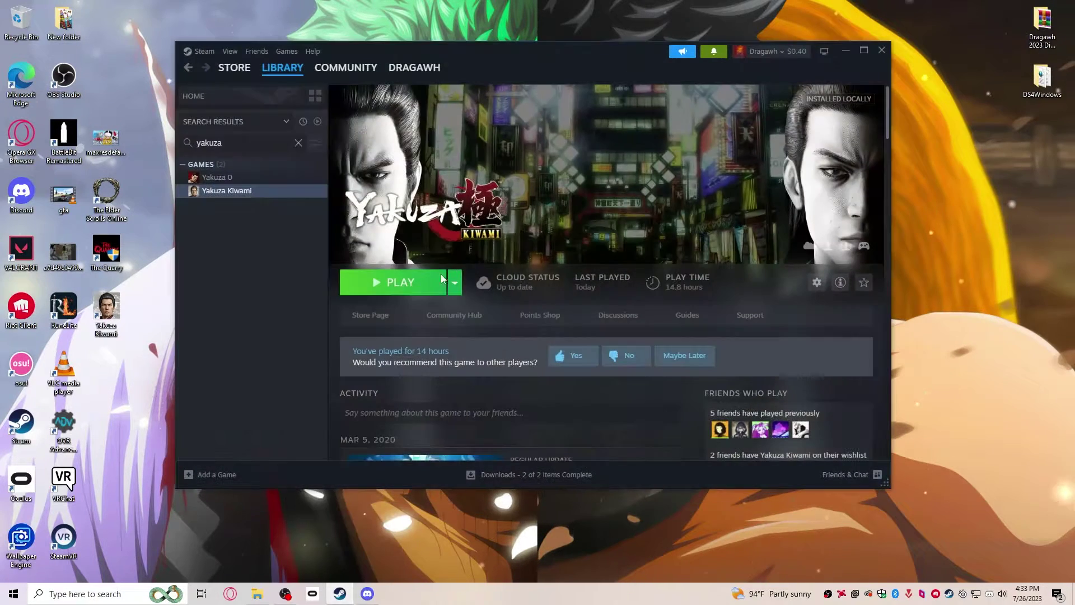
right_click(233, 195)
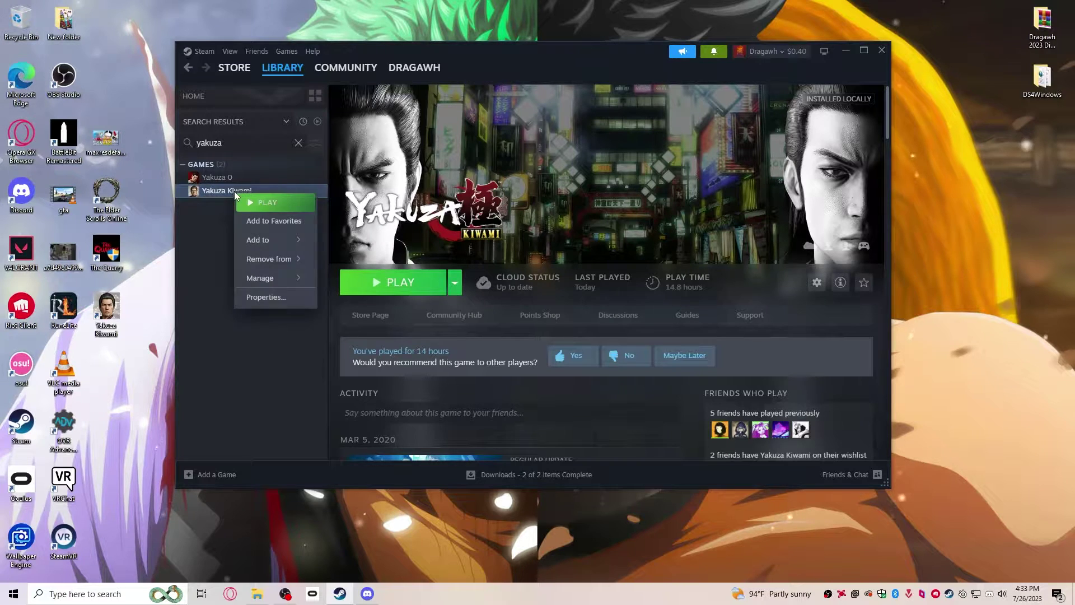
left_click(258, 301)
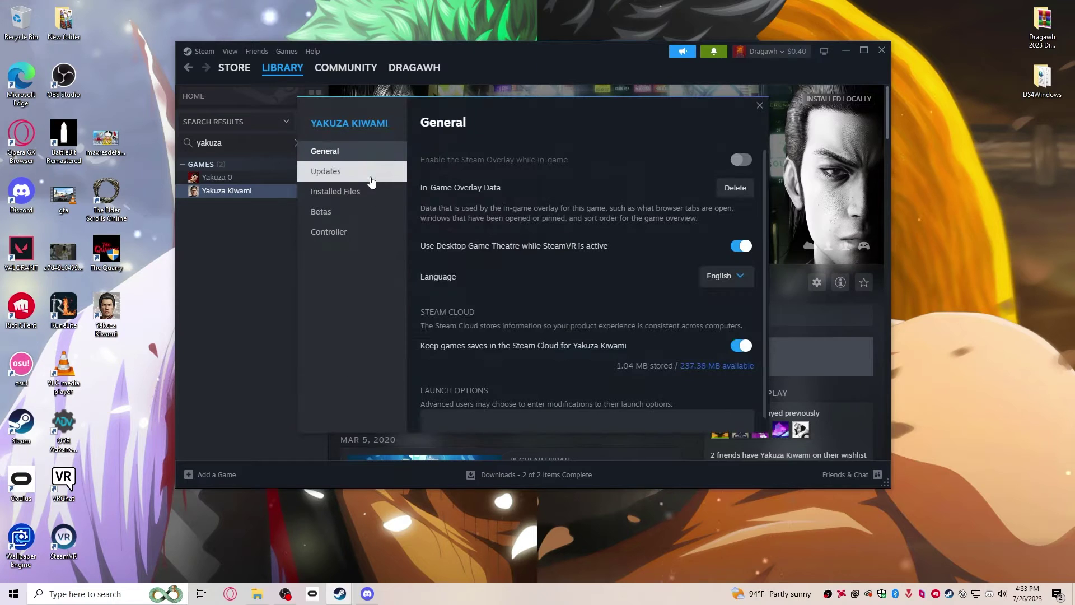
left_click(369, 176)
left_click(362, 200)
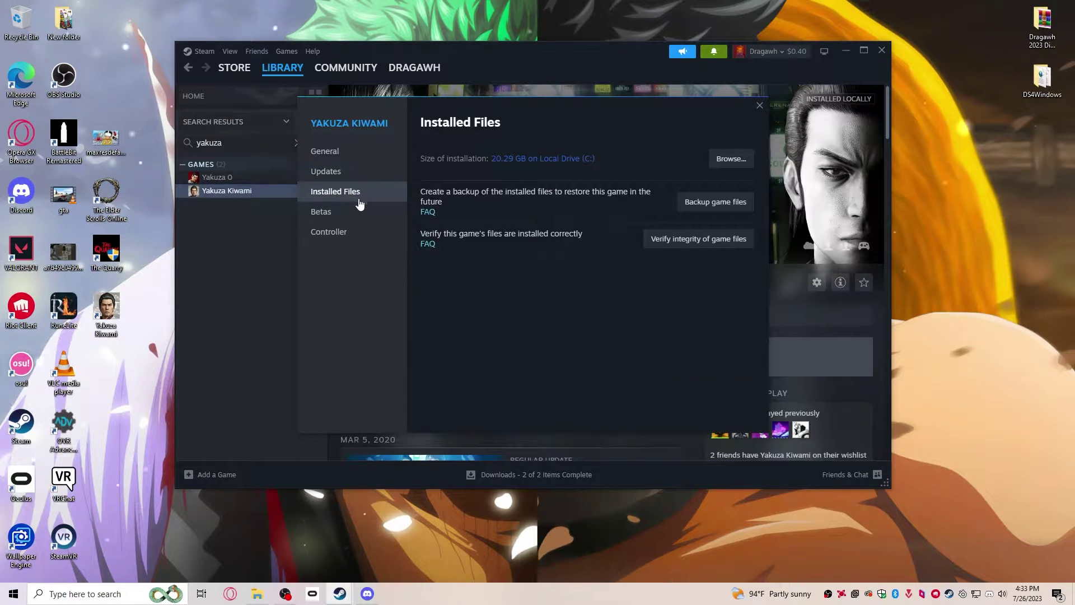
left_click(351, 213)
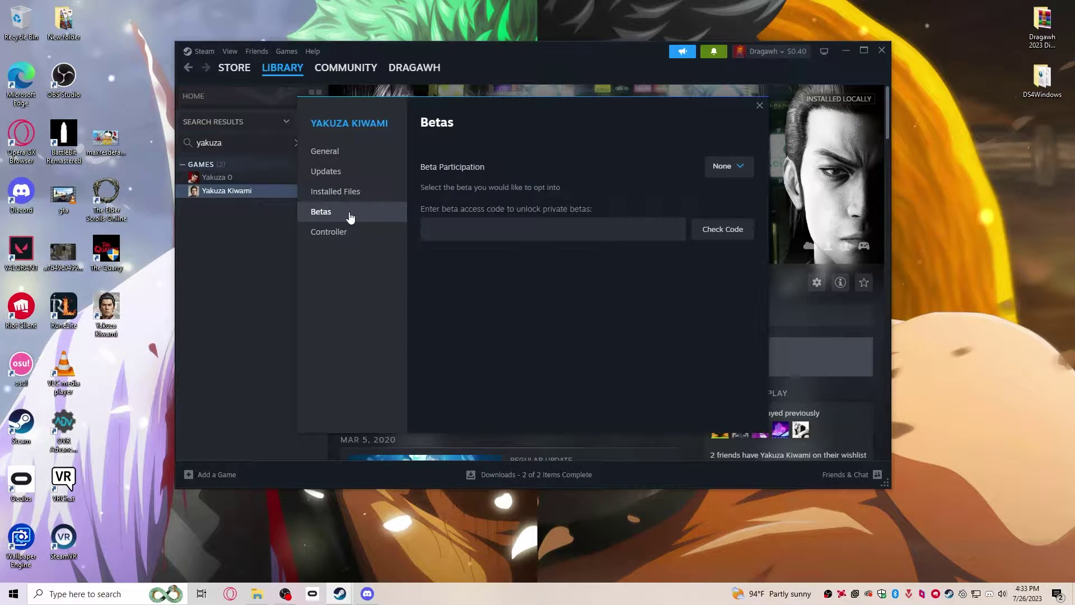
left_click(728, 168)
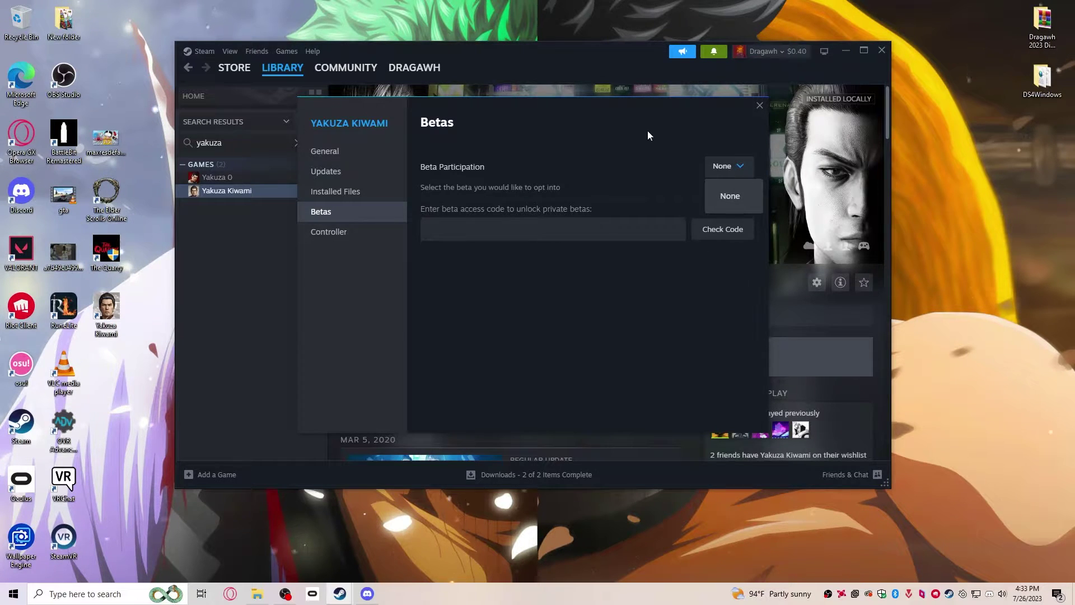
left_click(759, 106)
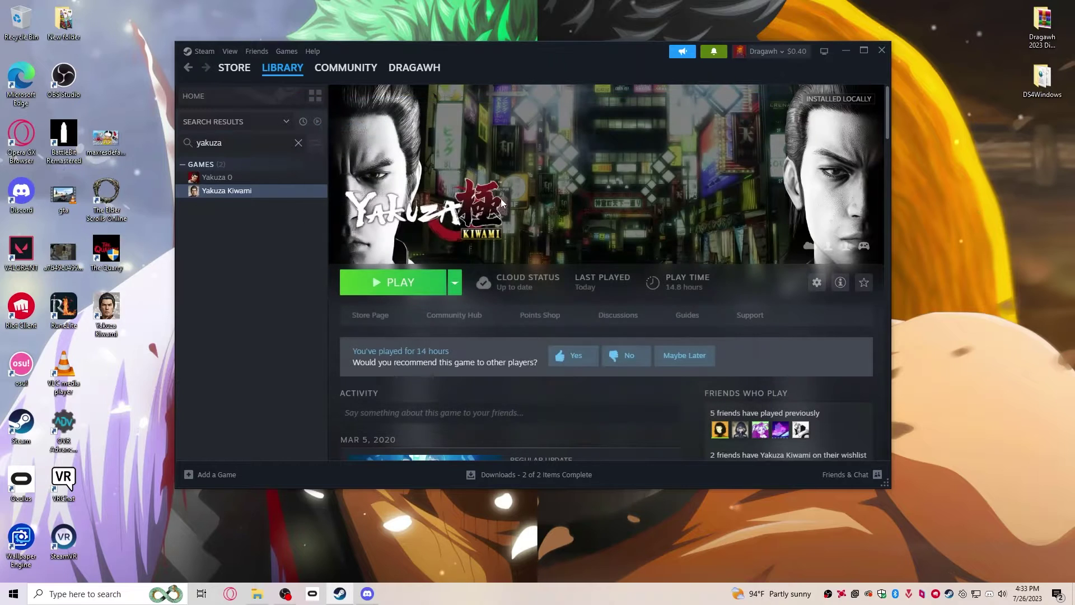
Launch MelonLoader Installer and look up BONELAB's install location in the Oculus library.
left_click(845, 51)
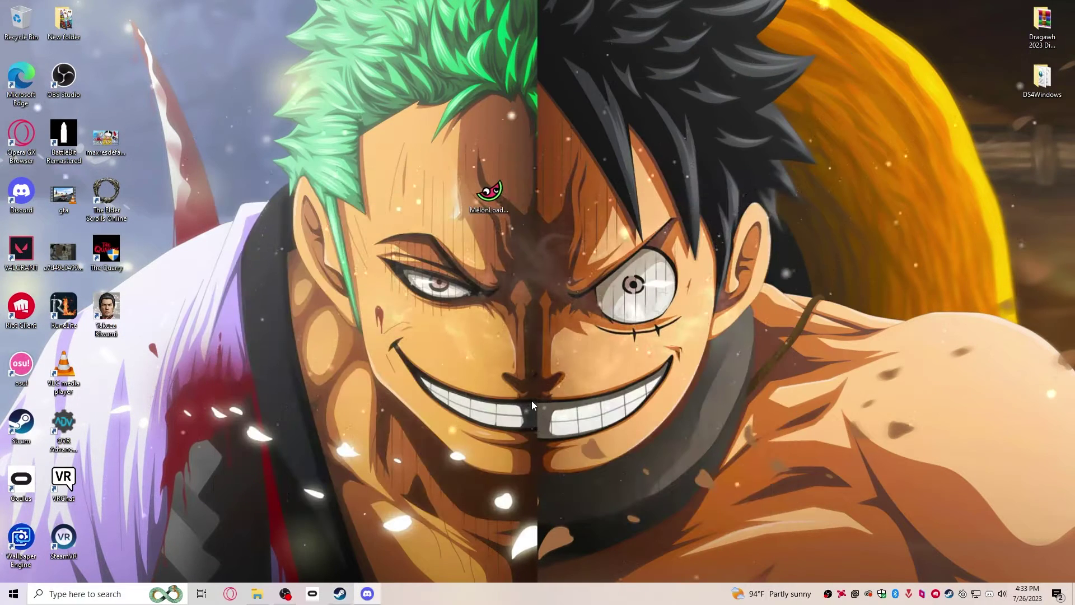
double_click(488, 192)
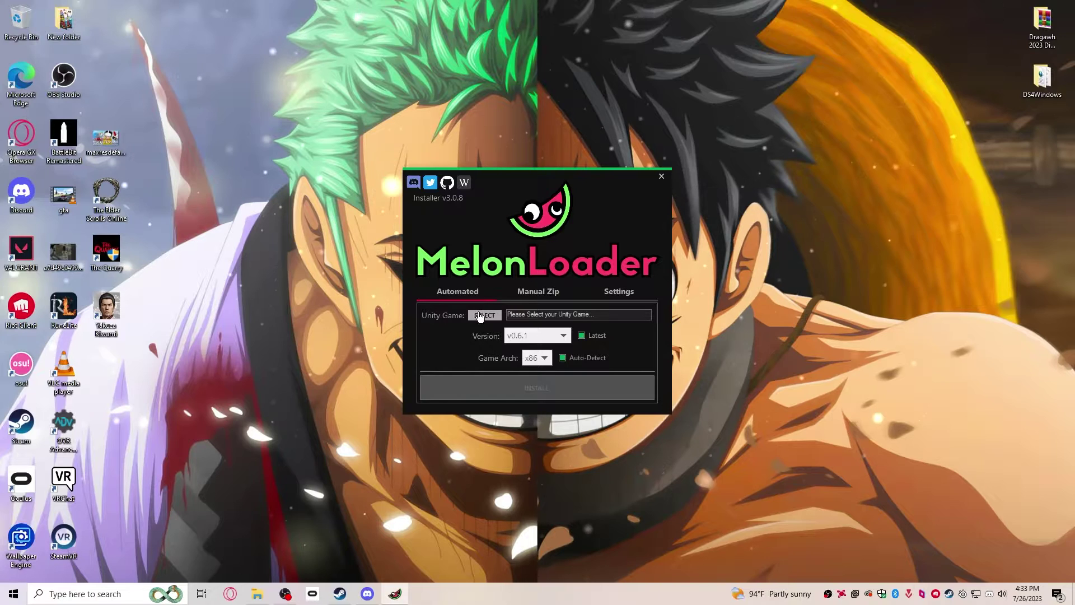
left_click(485, 316)
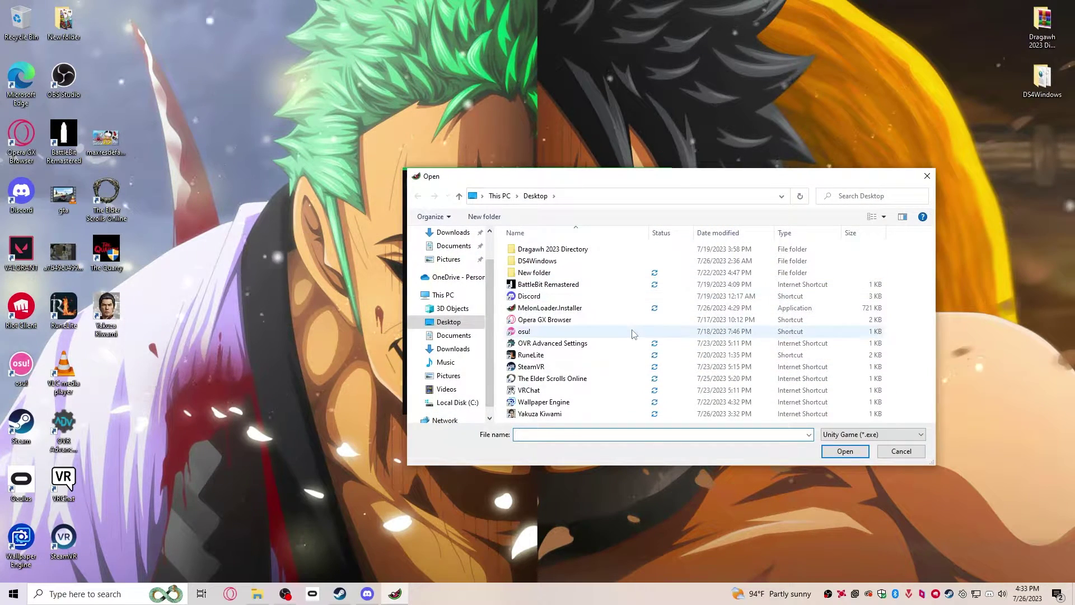
left_click(312, 593)
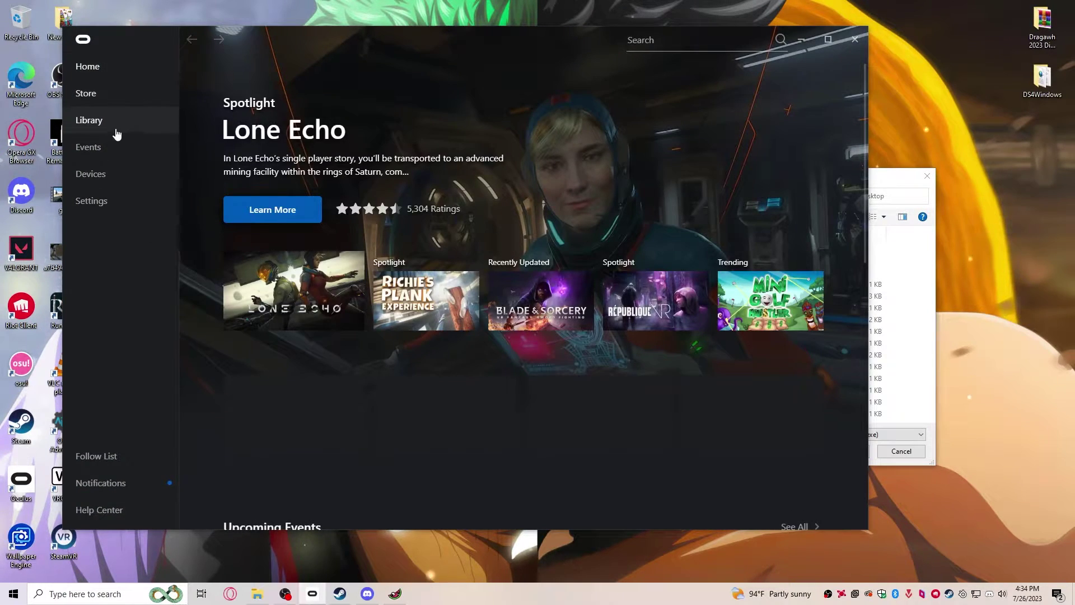
left_click(115, 130)
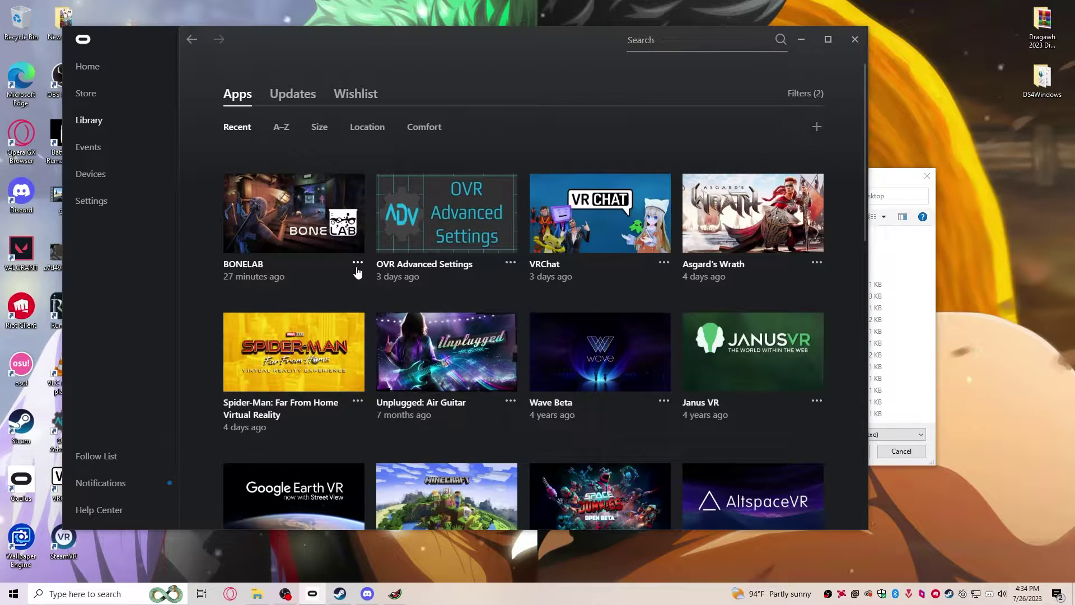
left_click(357, 264)
left_click(334, 446)
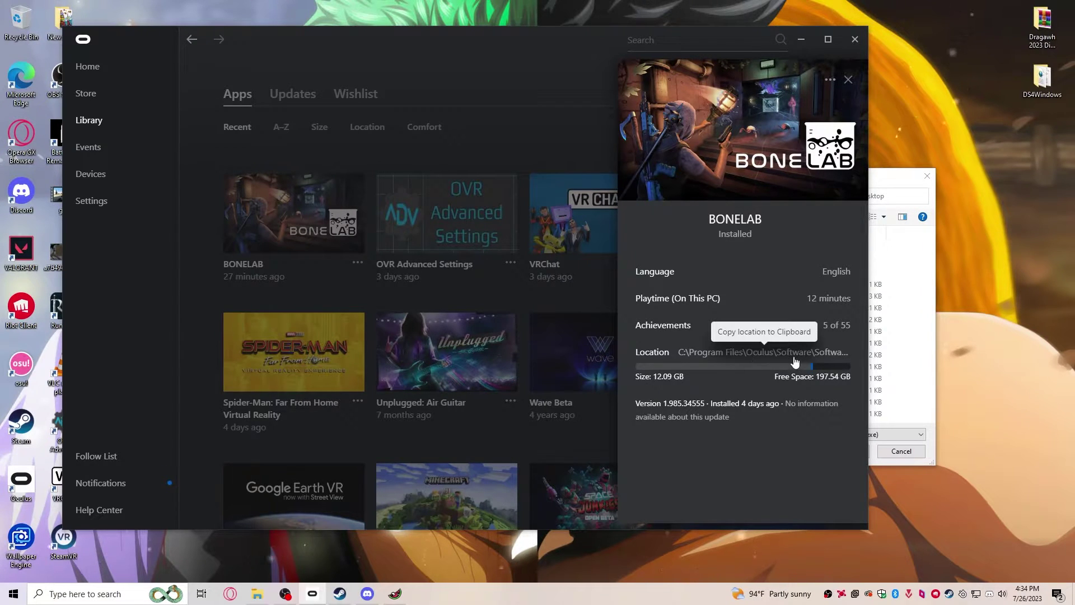
Go to the pasted BONELAB install path and select BONELAB_Oculus_Windows64 as the game.
left_click(921, 326)
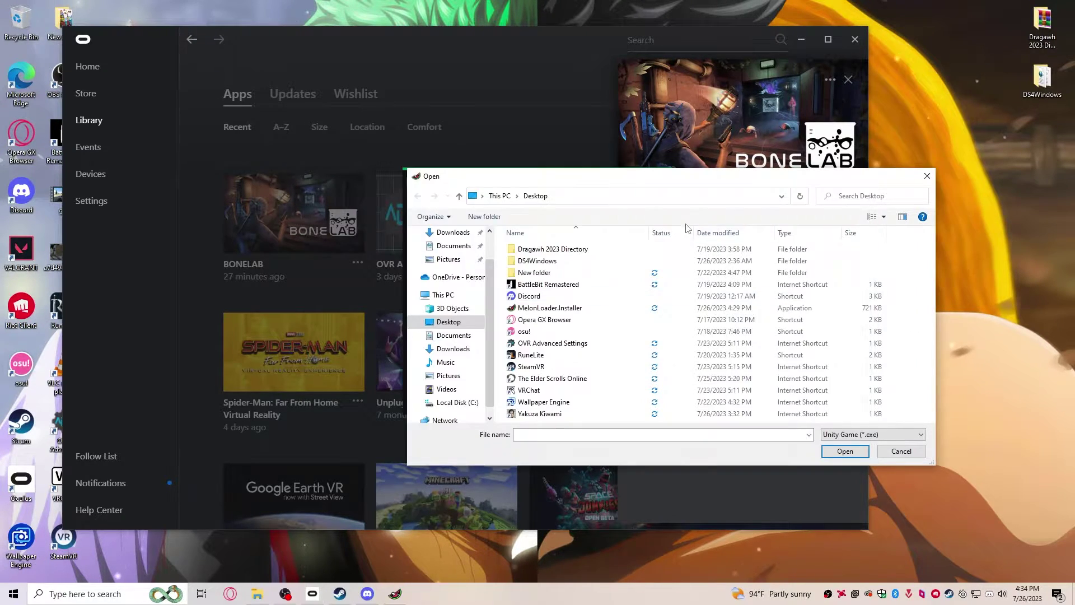
type("C:\\Program Files\\Oculus\\Software\\Software\\stress-level-zero-inc-bonelab\\")
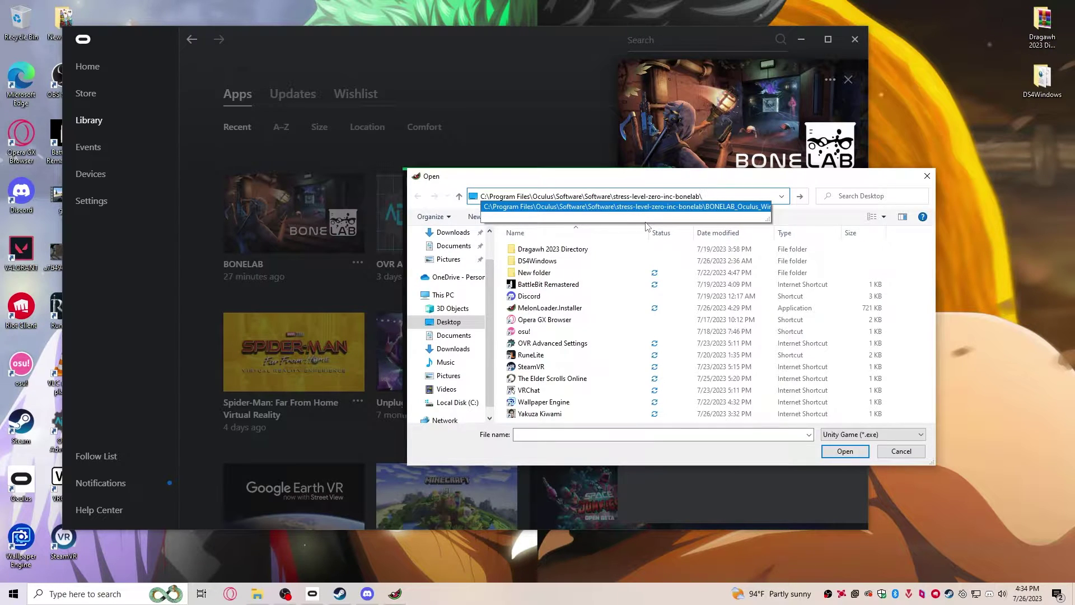
key("Return")
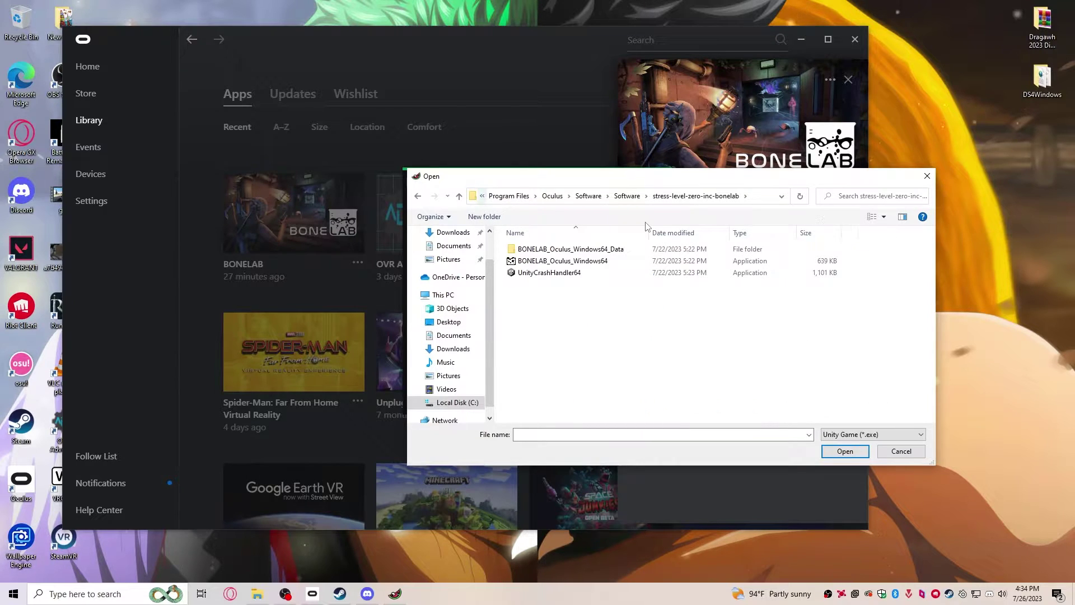
left_click(556, 264)
left_click(854, 452)
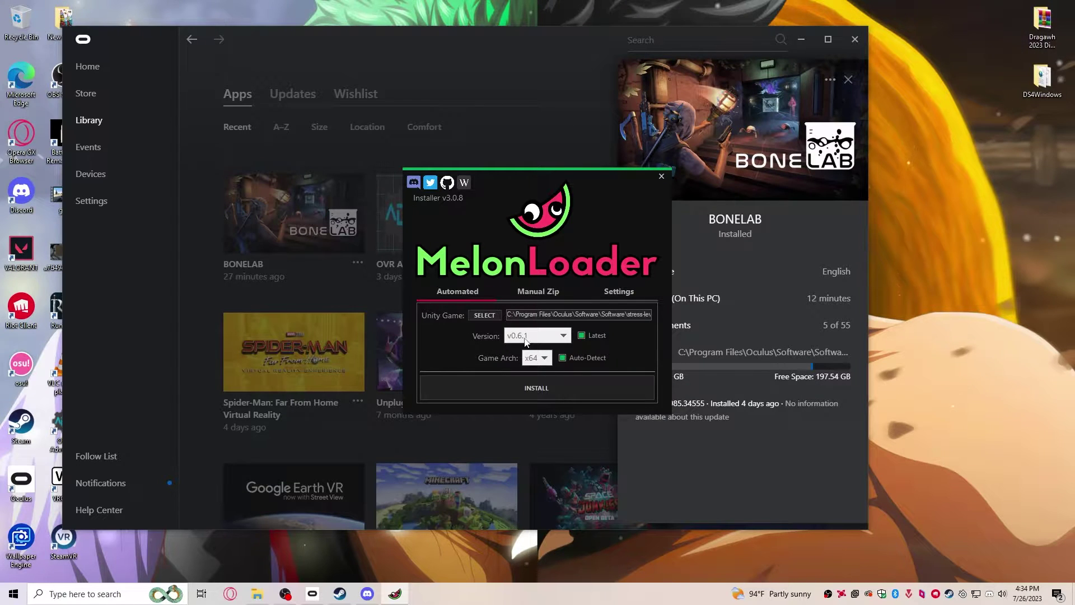
Install MelonLoader v0.5.7 into BONELAB, acknowledge success, and close the BONELAB panel.
left_click(566, 335)
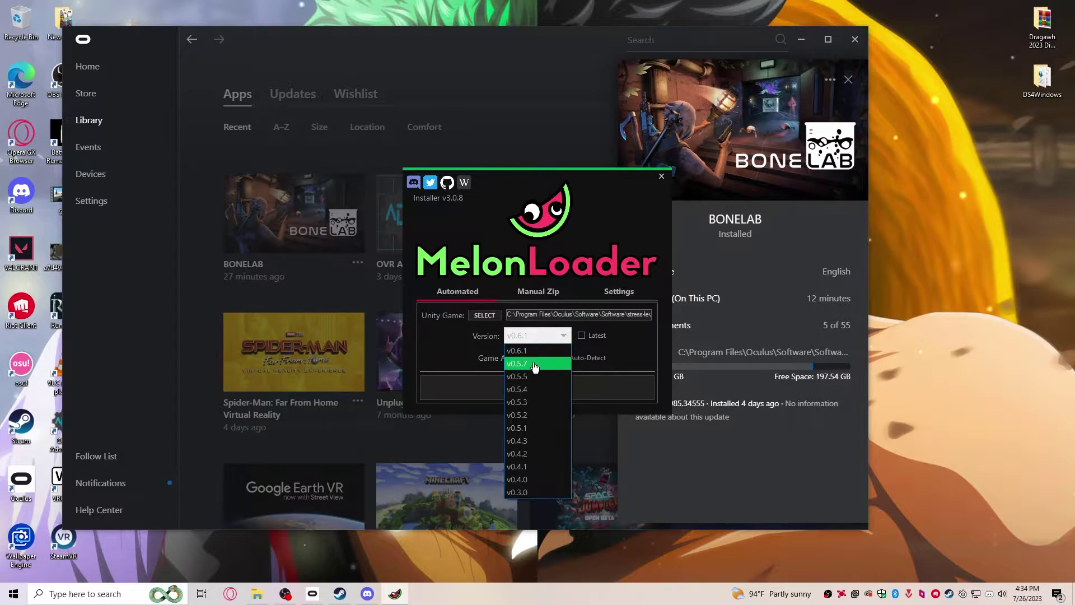
left_click(535, 365)
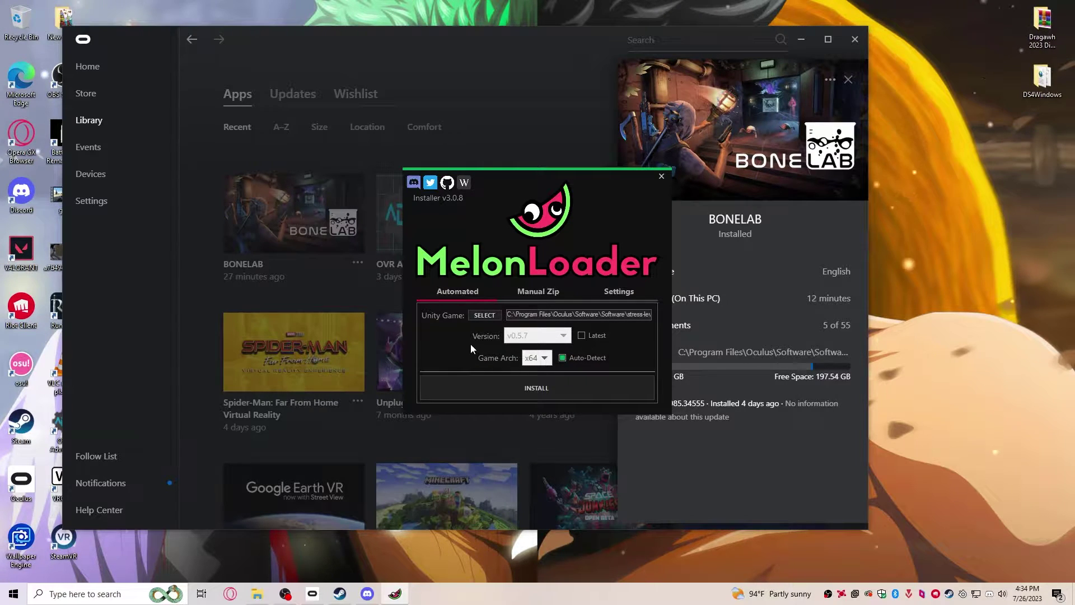
left_click(561, 391)
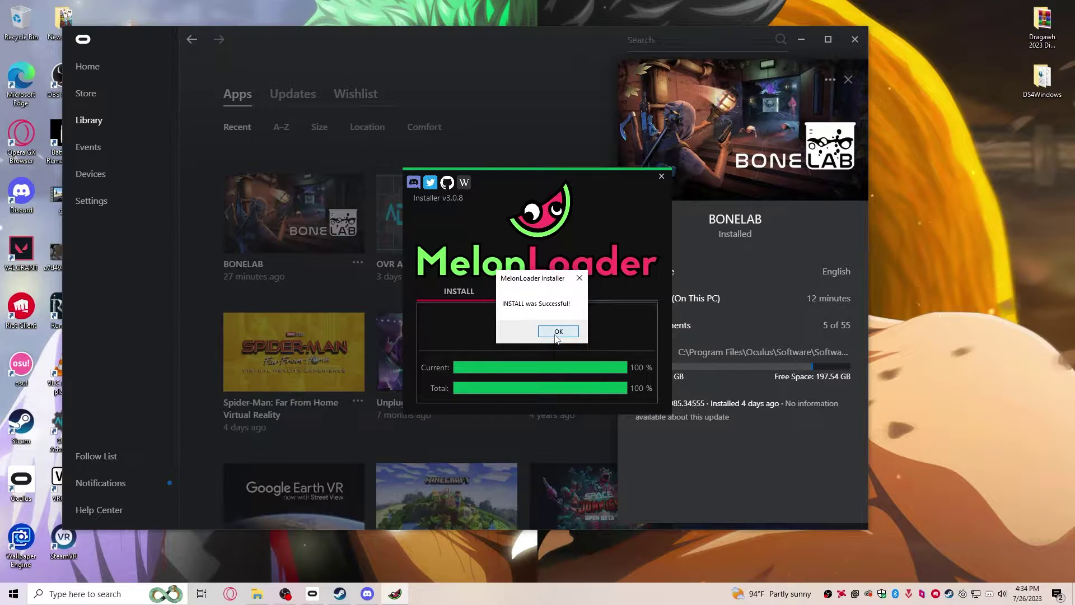
left_click(558, 332)
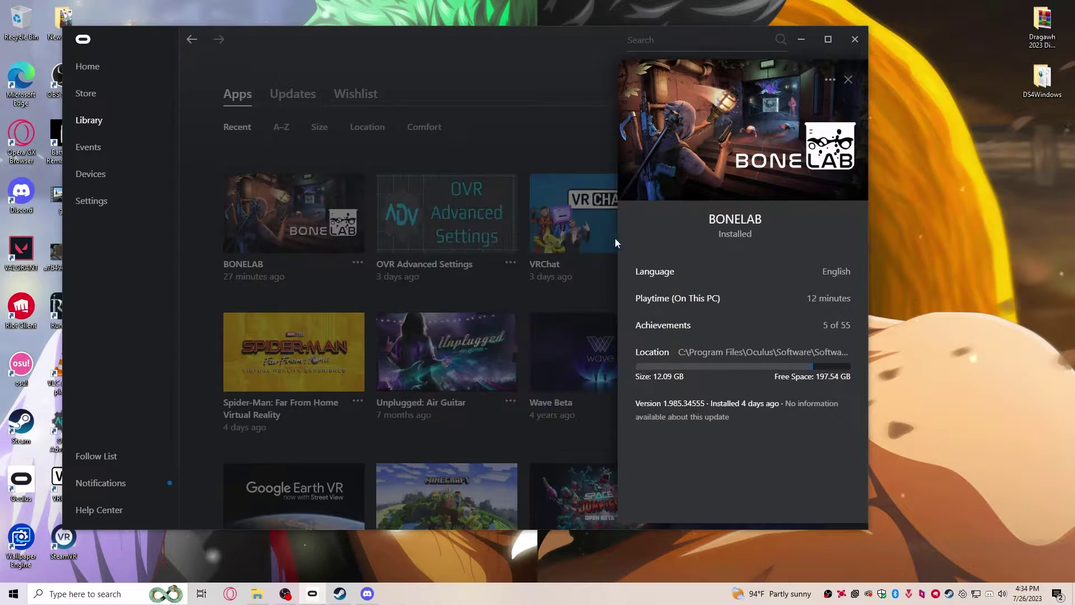
left_click(848, 81)
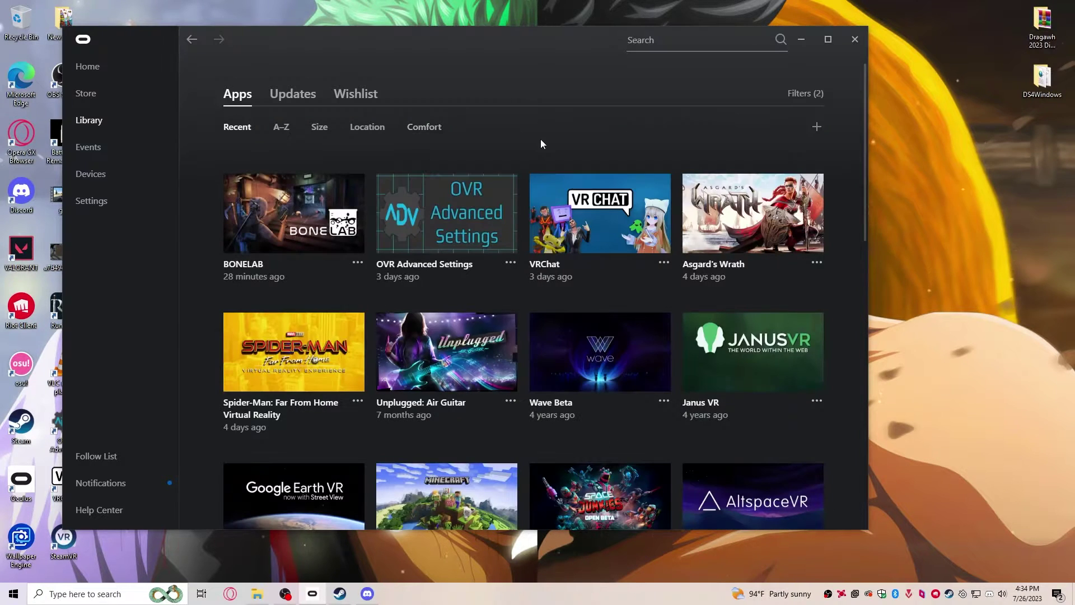
mouse_move(277, 210)
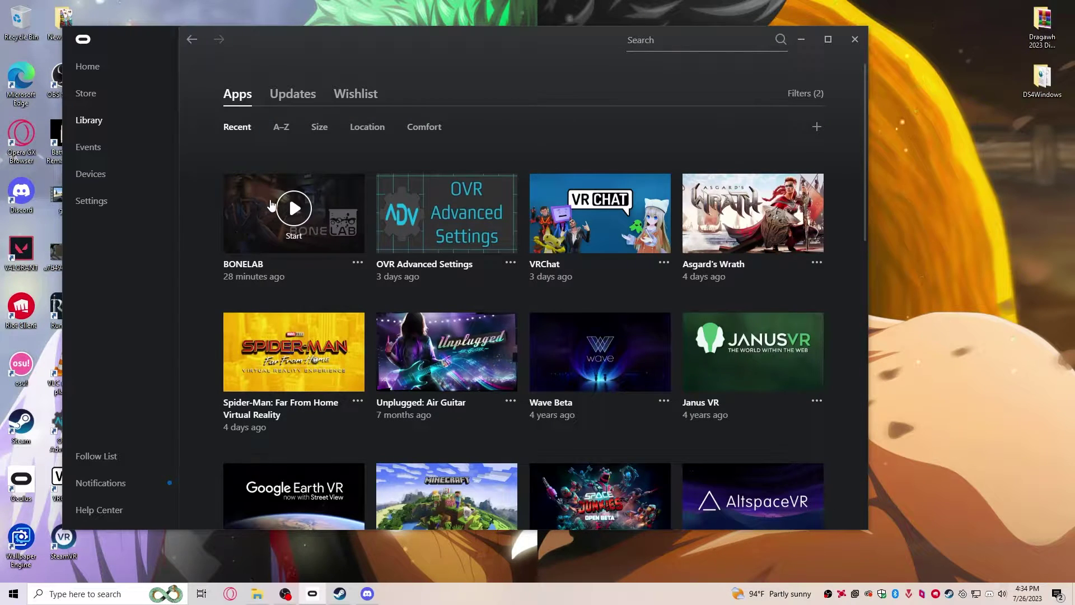
Try starting BONELAB and close the Oculus Hardware Error dialog.
left_click(294, 208)
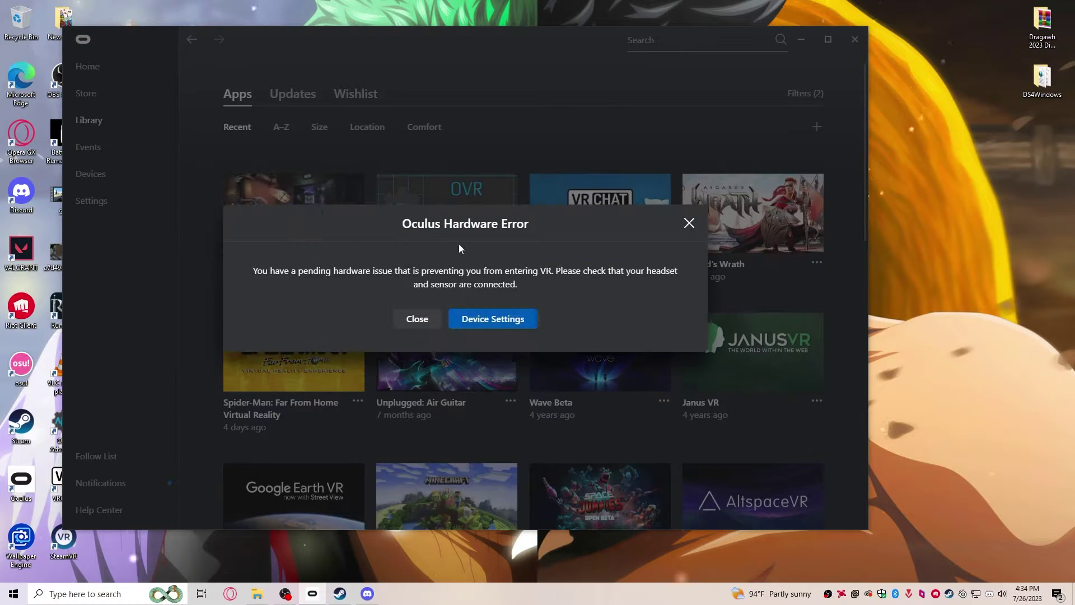
left_click(417, 318)
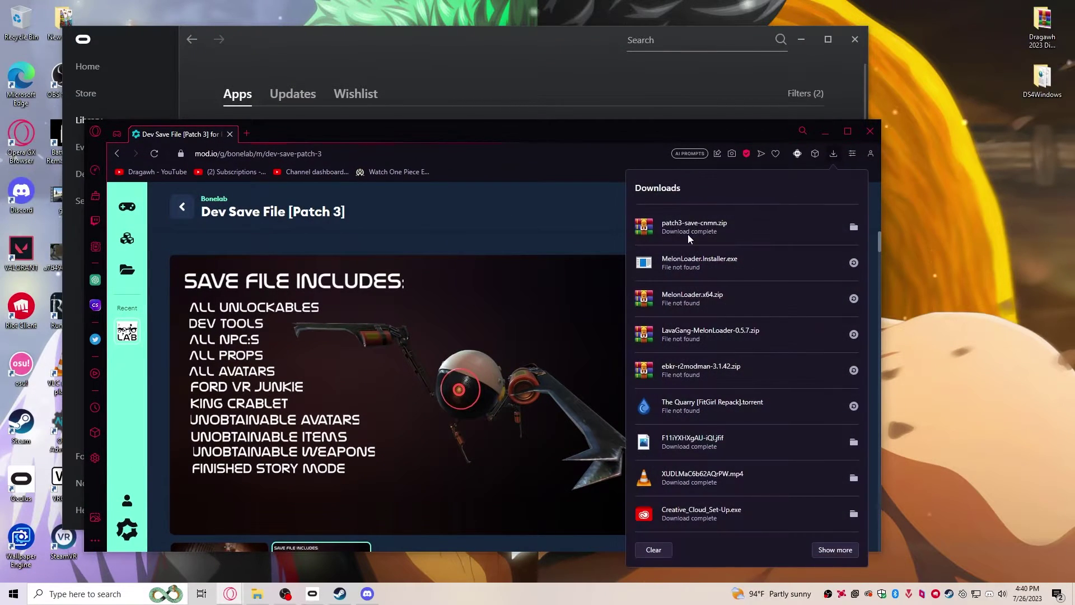
Drag patch3-save-cnmn.zip to the desktop, close Opera GX and minimize Oculus.
left_click_drag(694, 221, 999, 84)
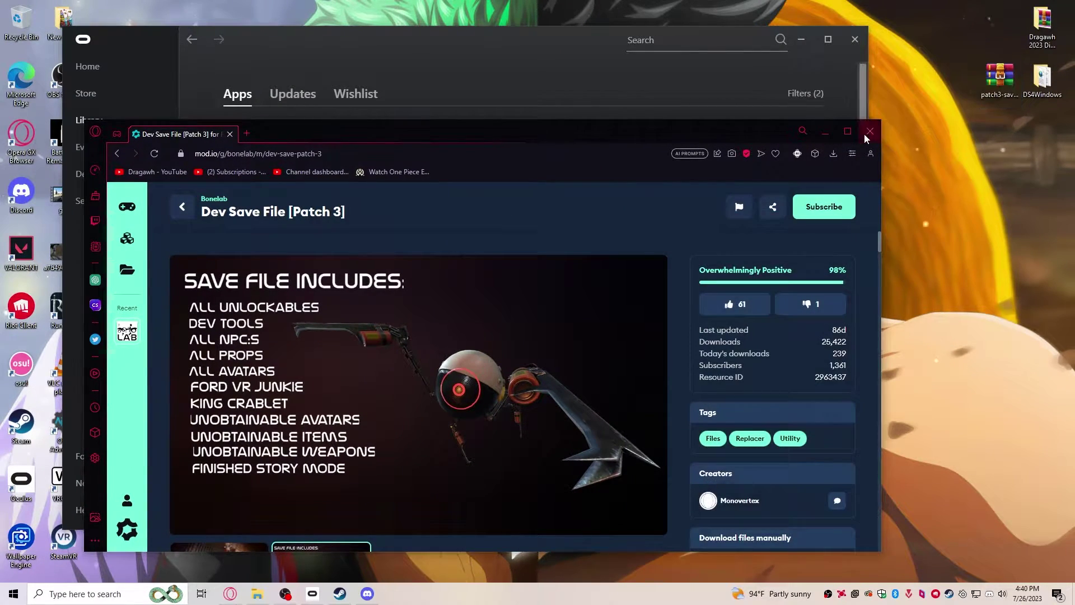
left_click(864, 139)
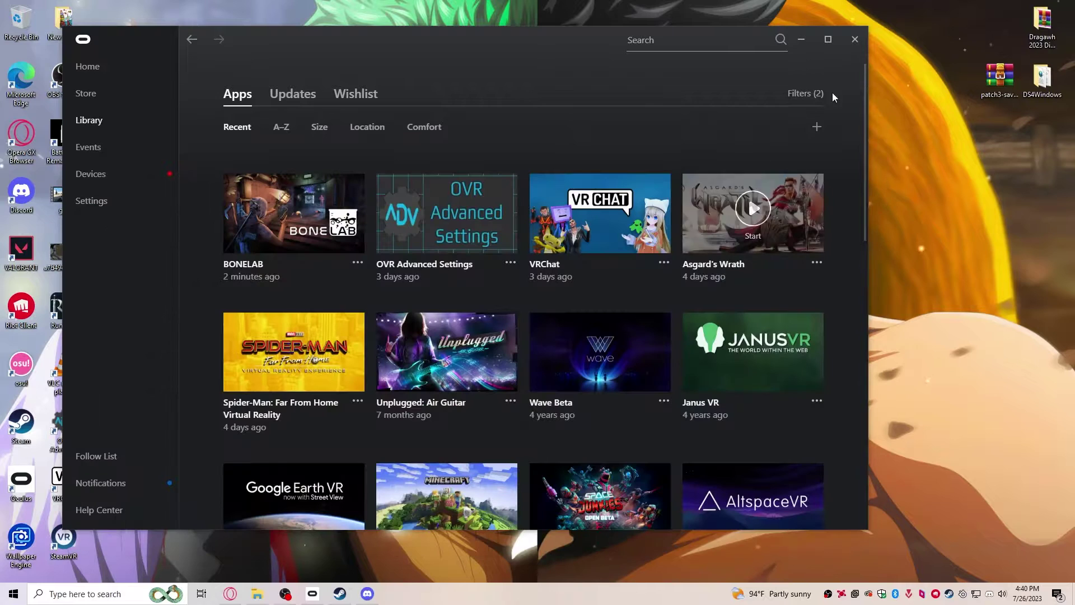
left_click(802, 39)
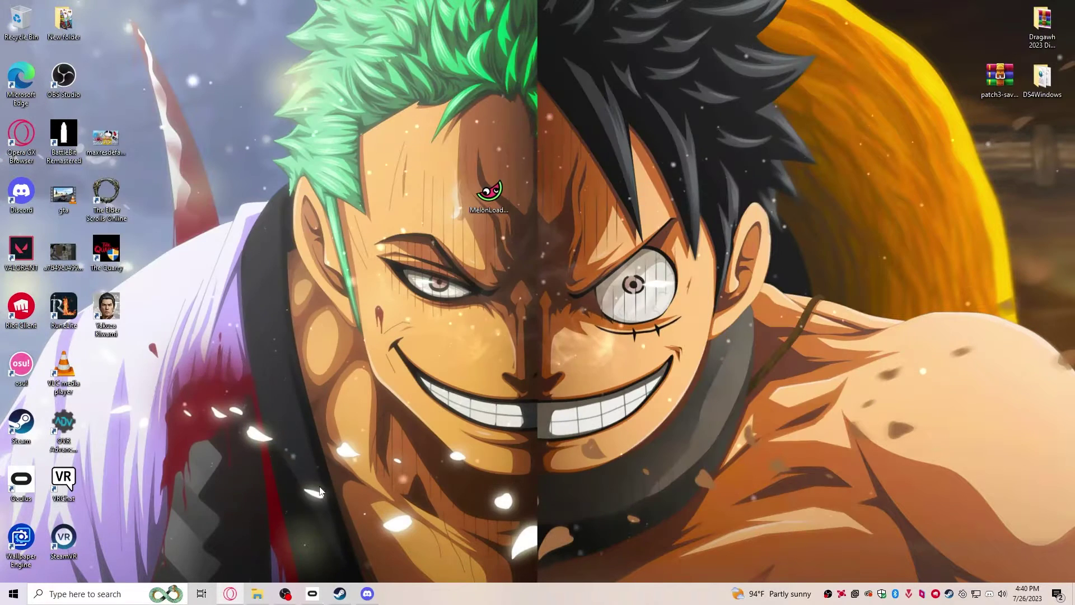
Open Local Disk (C:) in File Explorer with hidden items shown.
left_click(257, 594)
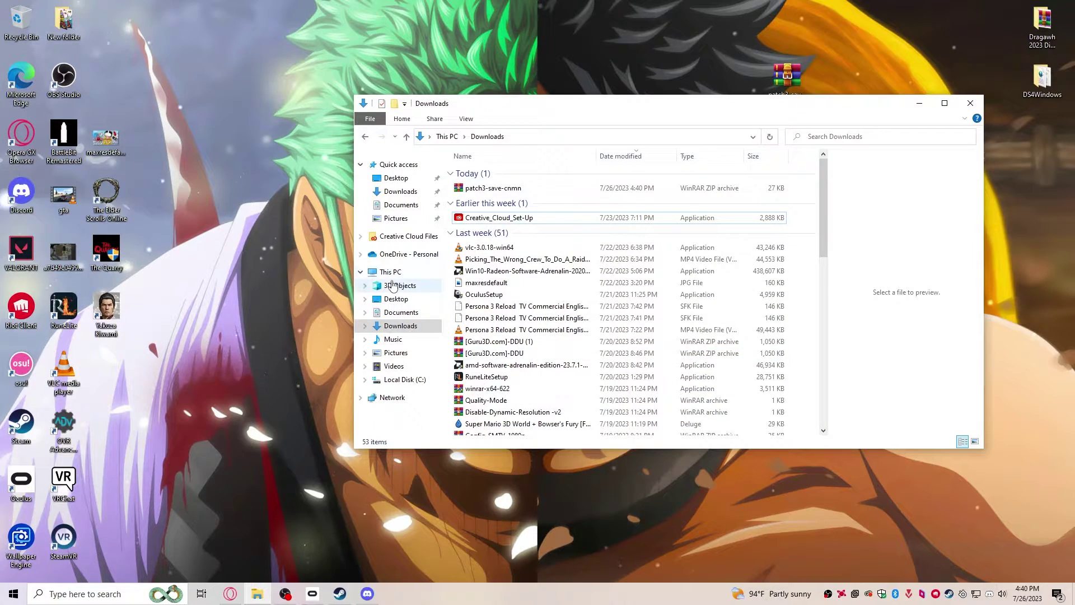
left_click(391, 272)
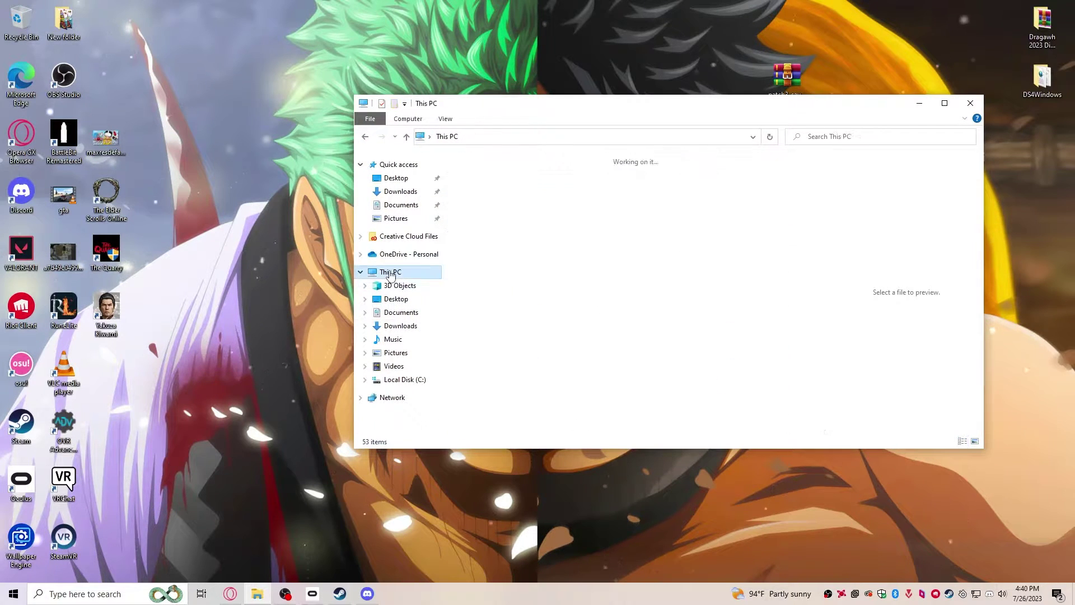
double_click(518, 332)
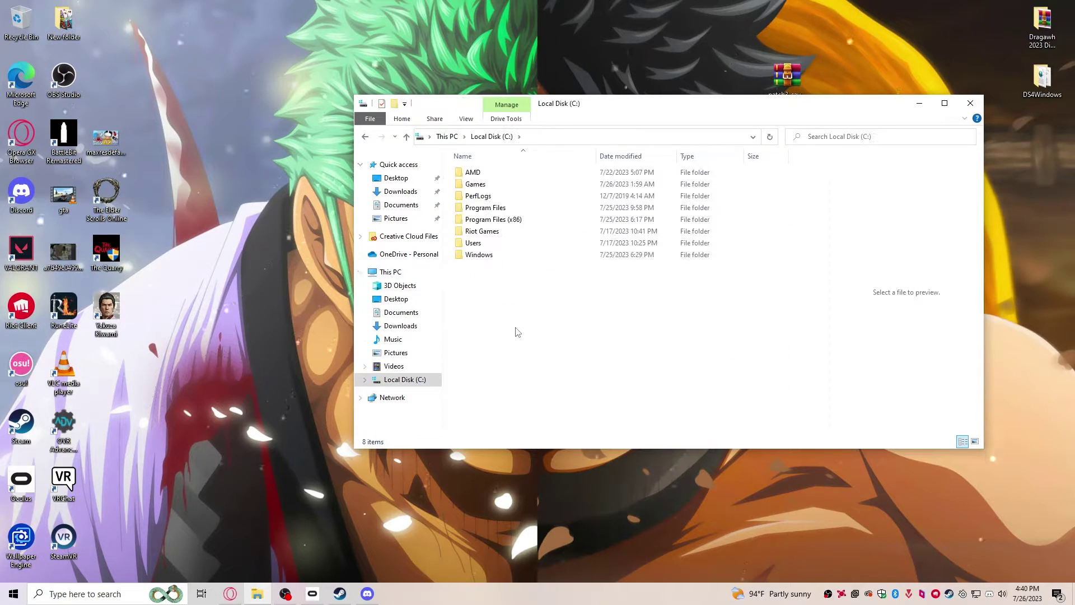
left_click(465, 119)
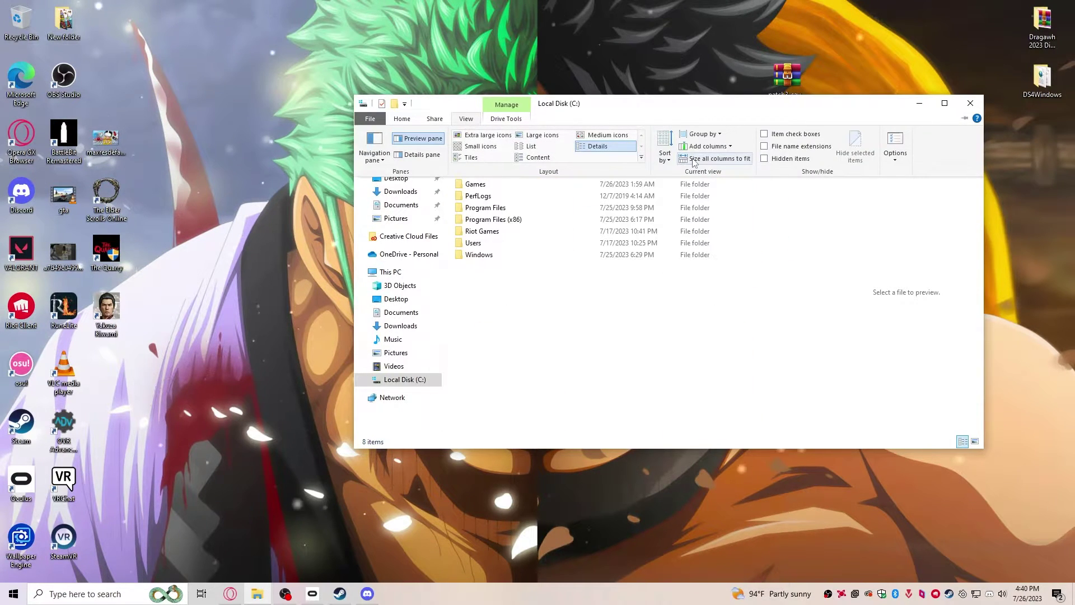
left_click(771, 160)
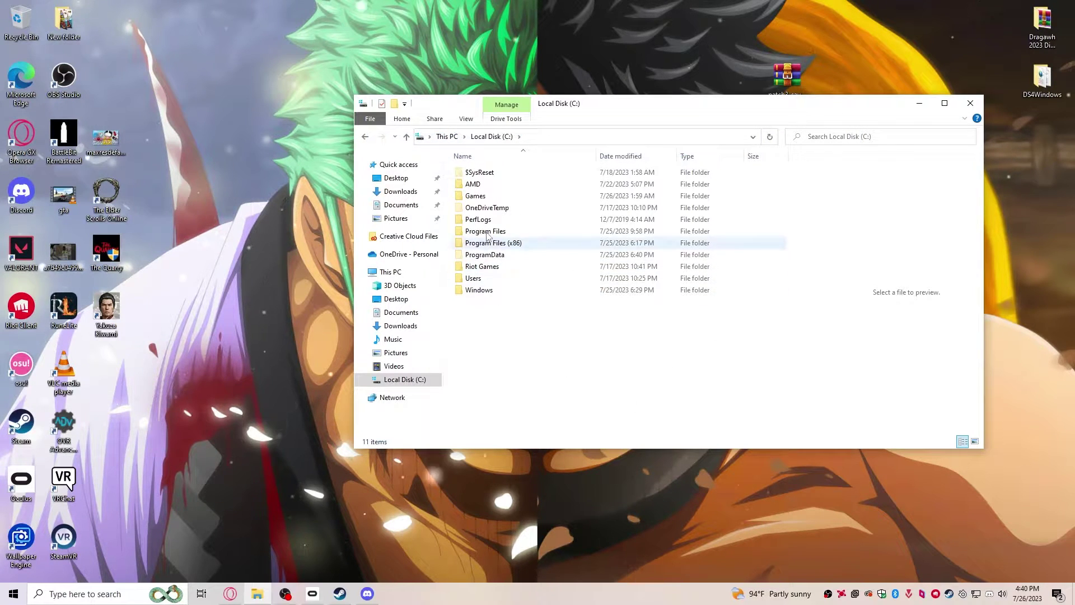
Browse to AppData\LocalLow\Stress Level Zero\BONELAB\Saves and open the patch3 save archive.
double_click(475, 278)
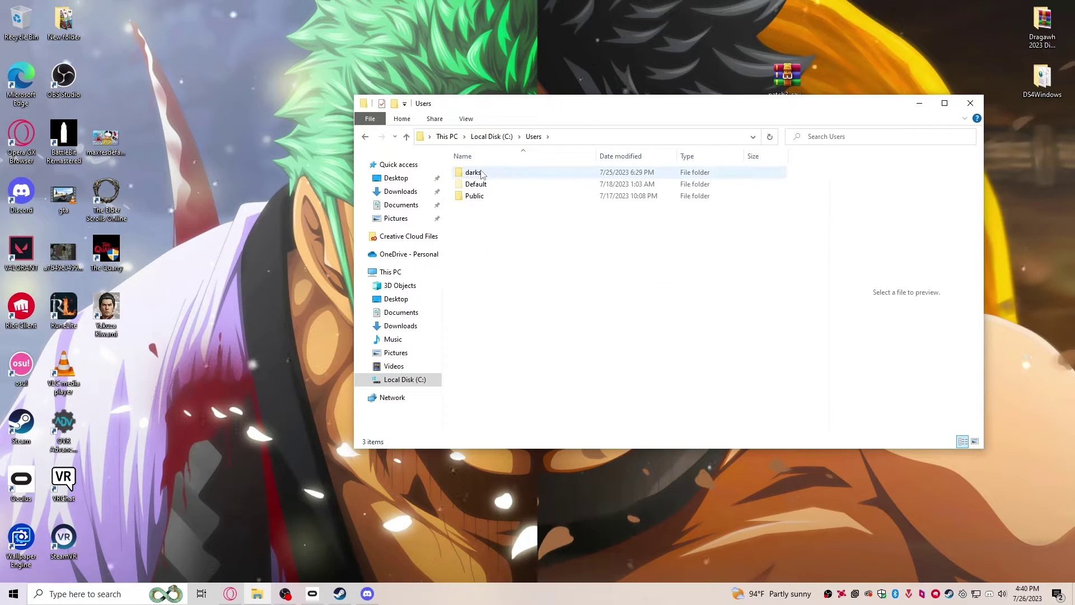
double_click(478, 174)
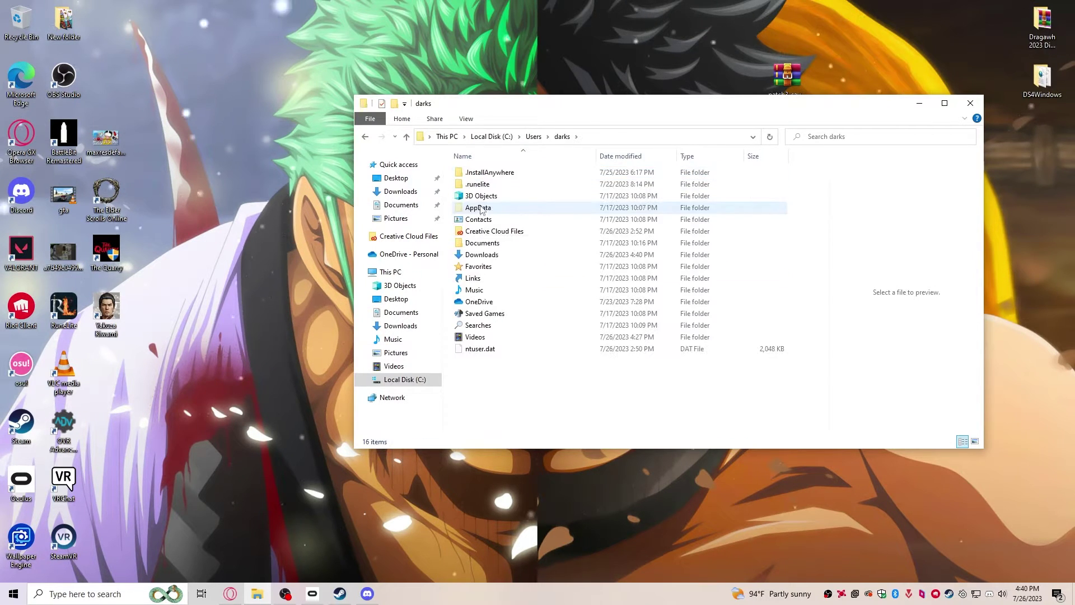
left_click(480, 209)
double_click(479, 208)
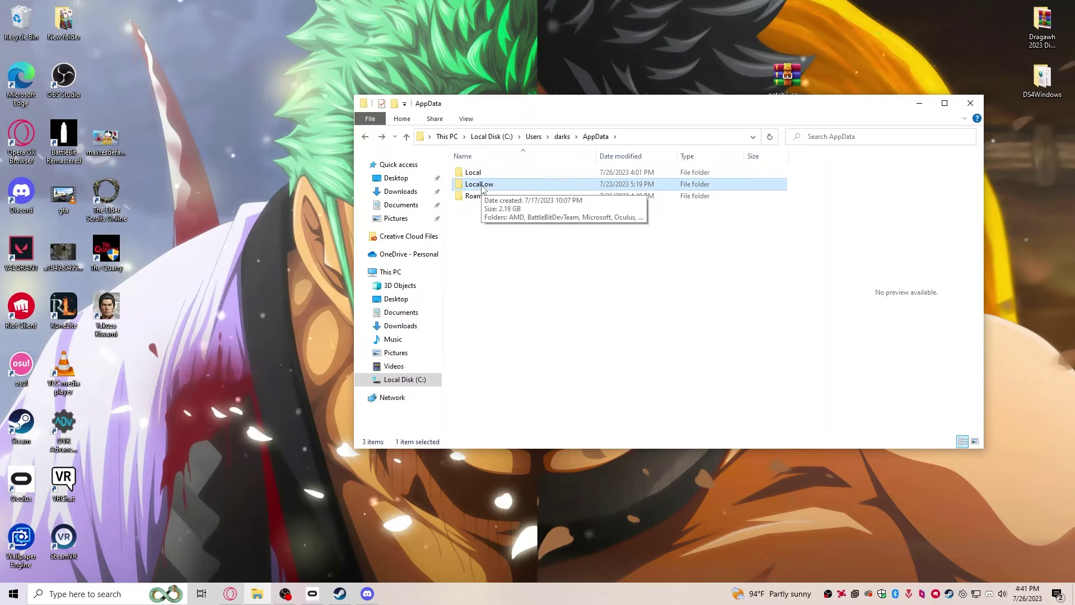
double_click(483, 187)
double_click(490, 222)
double_click(478, 173)
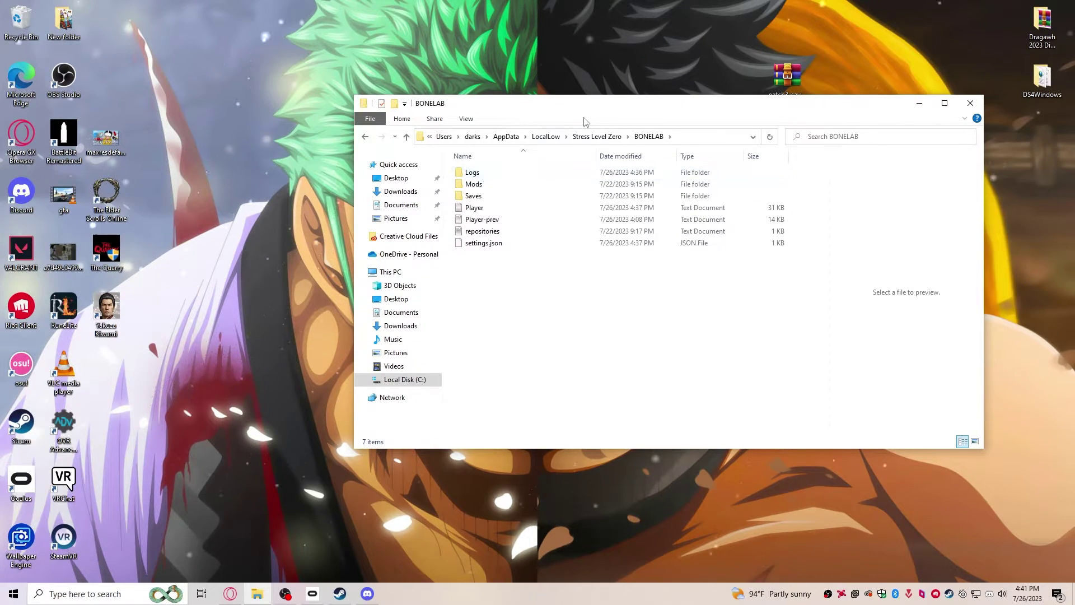
left_click_drag(626, 120, 403, 129)
double_click(252, 205)
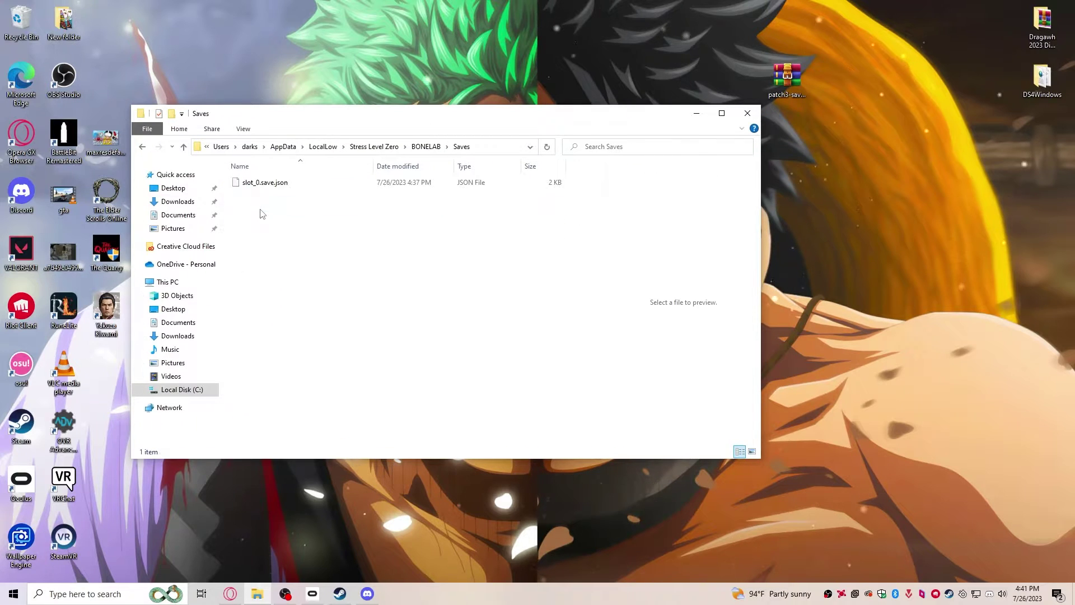
double_click(787, 78)
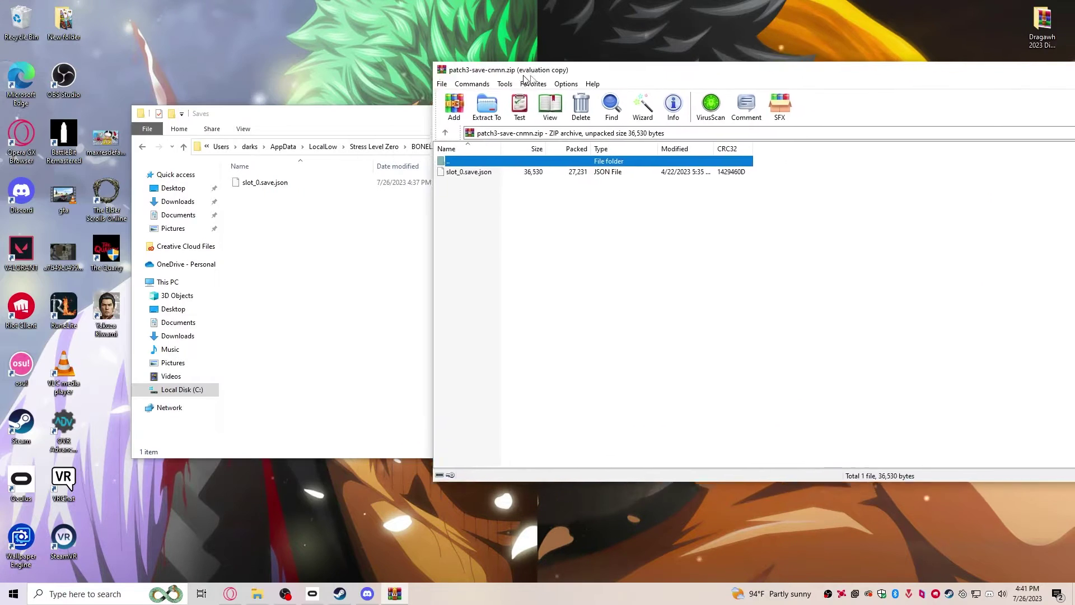
Replace slot_0.save.json in Saves with the archive's copy, then close both windows.
left_click_drag(470, 70, 815, 135)
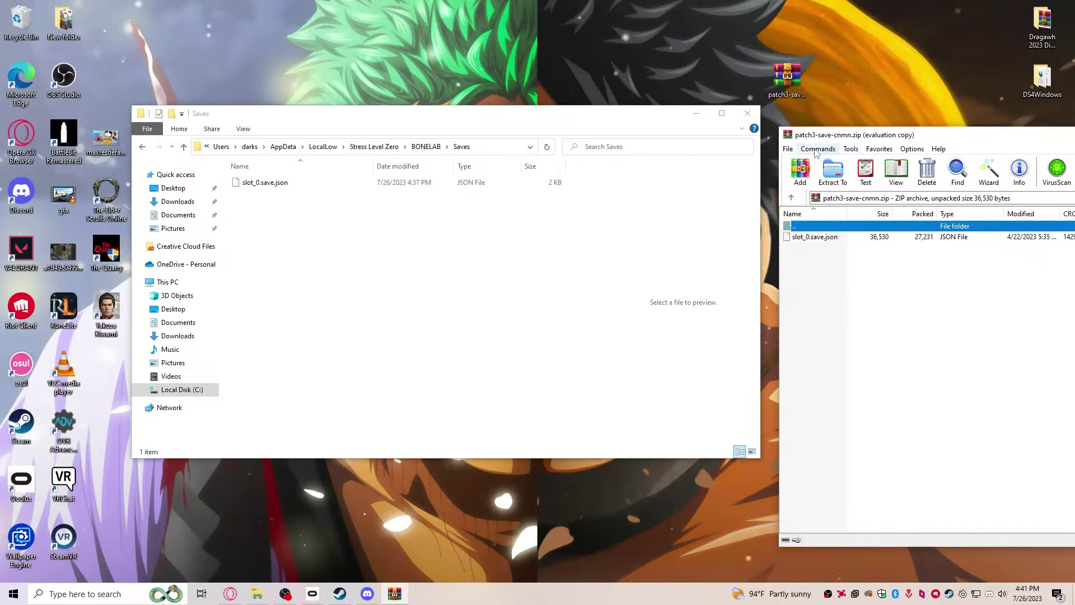
left_click_drag(814, 236, 714, 255)
left_click_drag(326, 250, 326, 250)
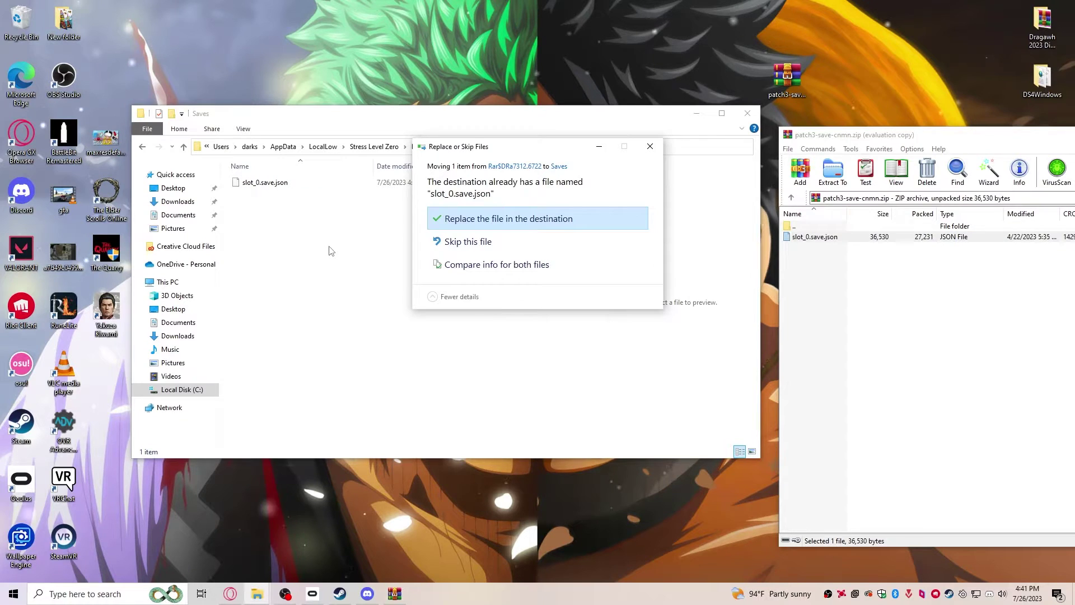
left_click(492, 218)
left_click_drag(839, 135, 185, 201)
left_click(748, 115)
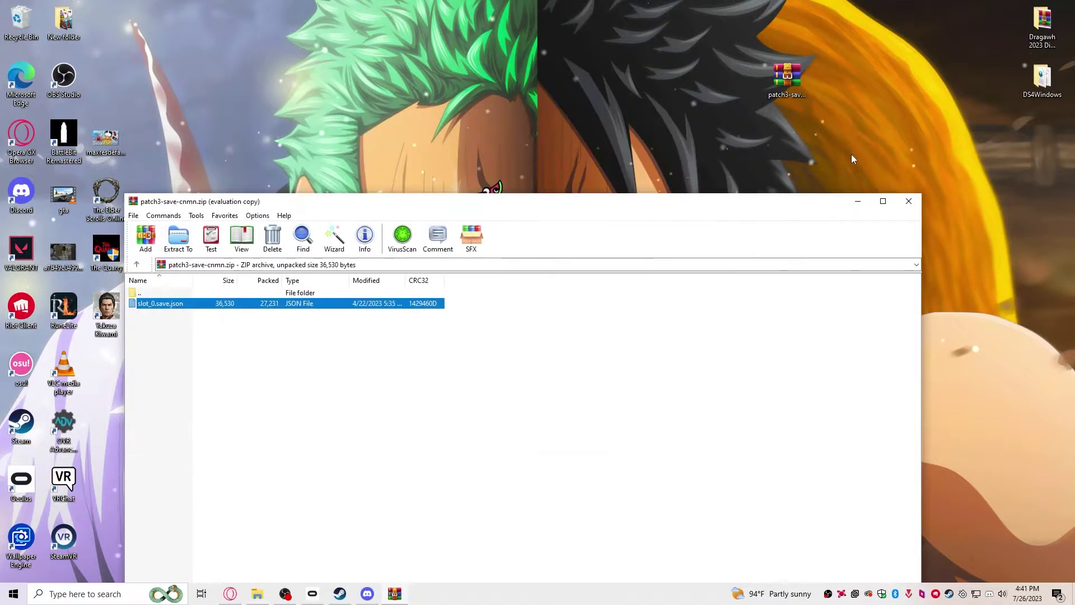
left_click(908, 201)
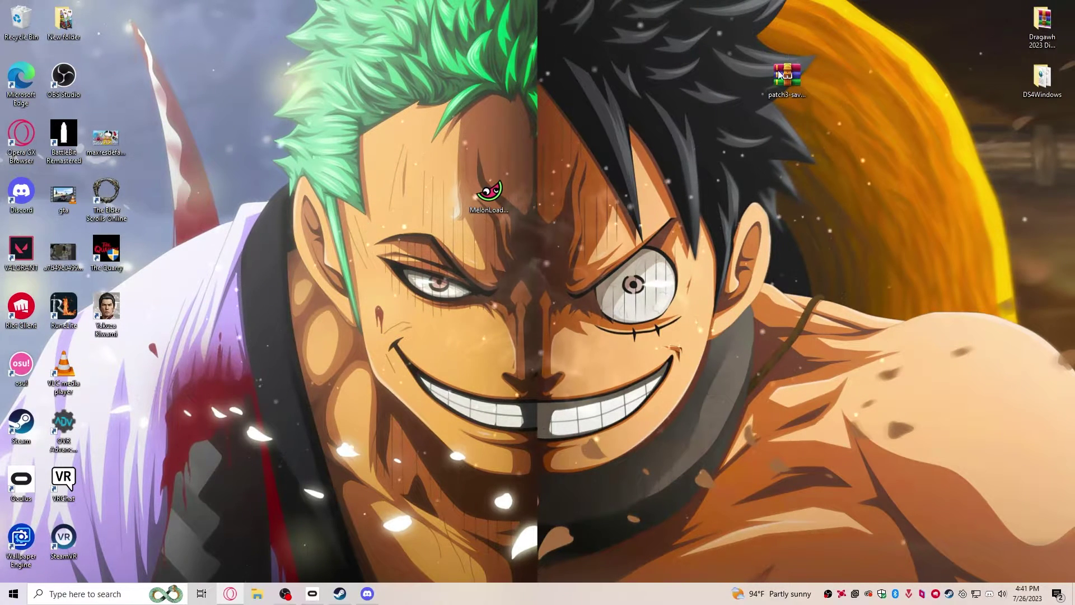
Bin the leftover patch archive and permanently empty the Recycle Bin.
left_click_drag(787, 78, 31, 21)
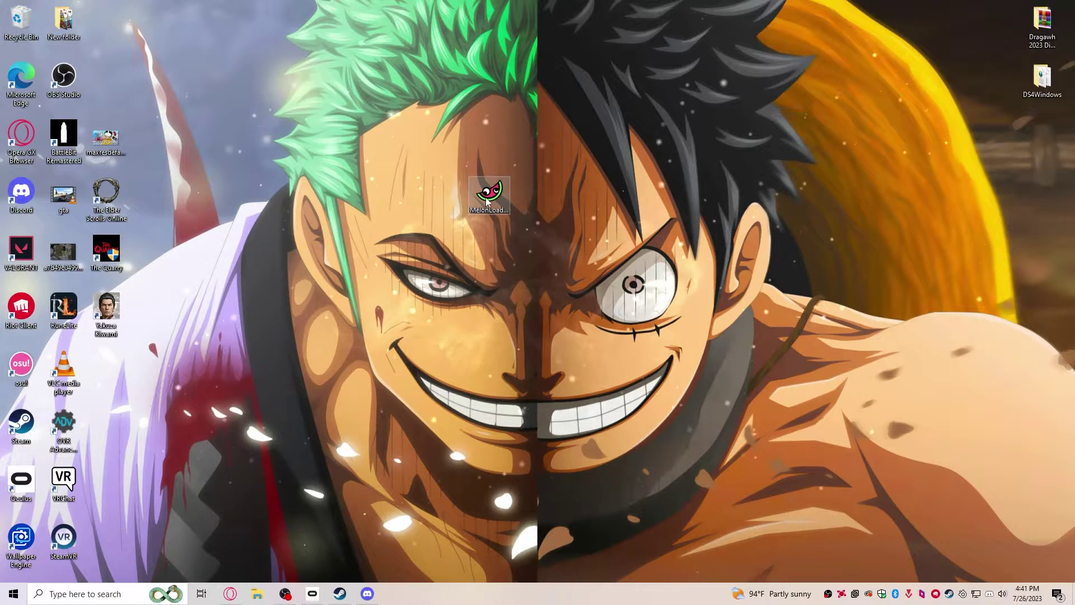
right_click(13, 17)
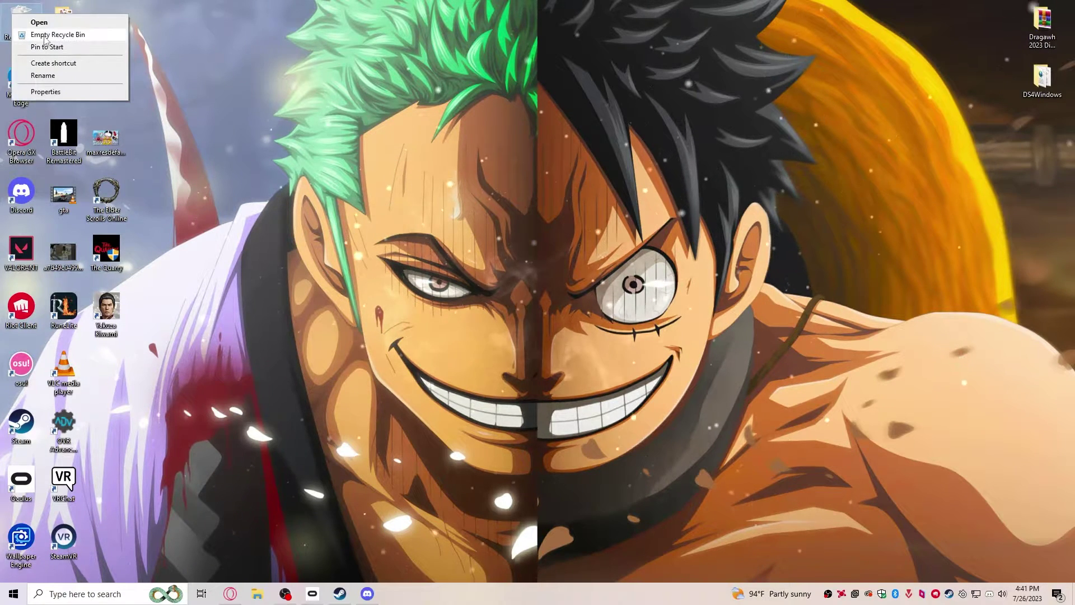
left_click(45, 32)
left_click(582, 304)
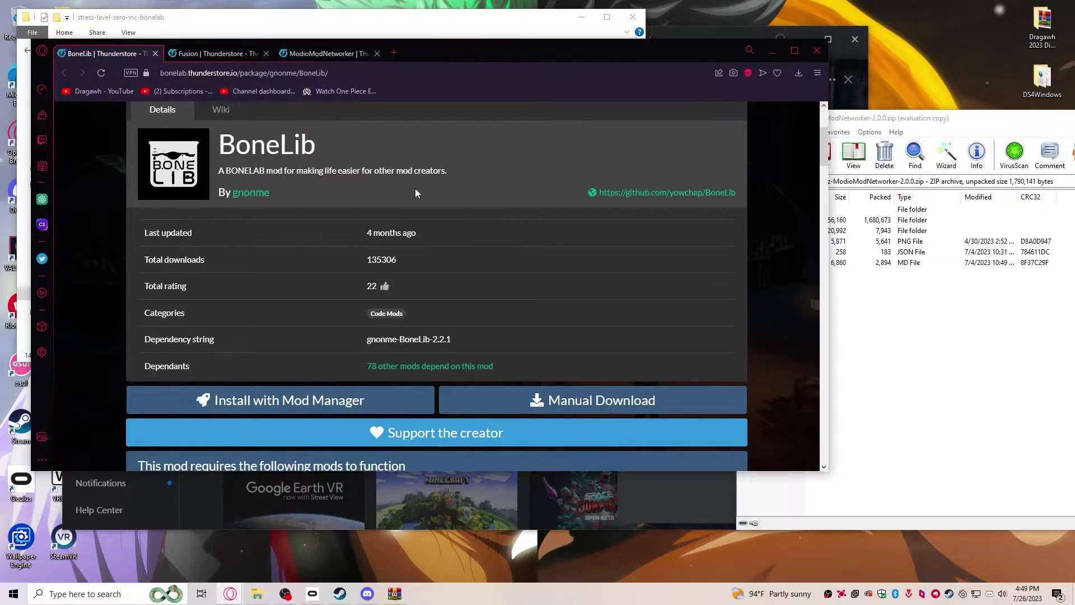
Scroll through the BoneLib page and select its title.
scroll(416, 189, "up", 3)
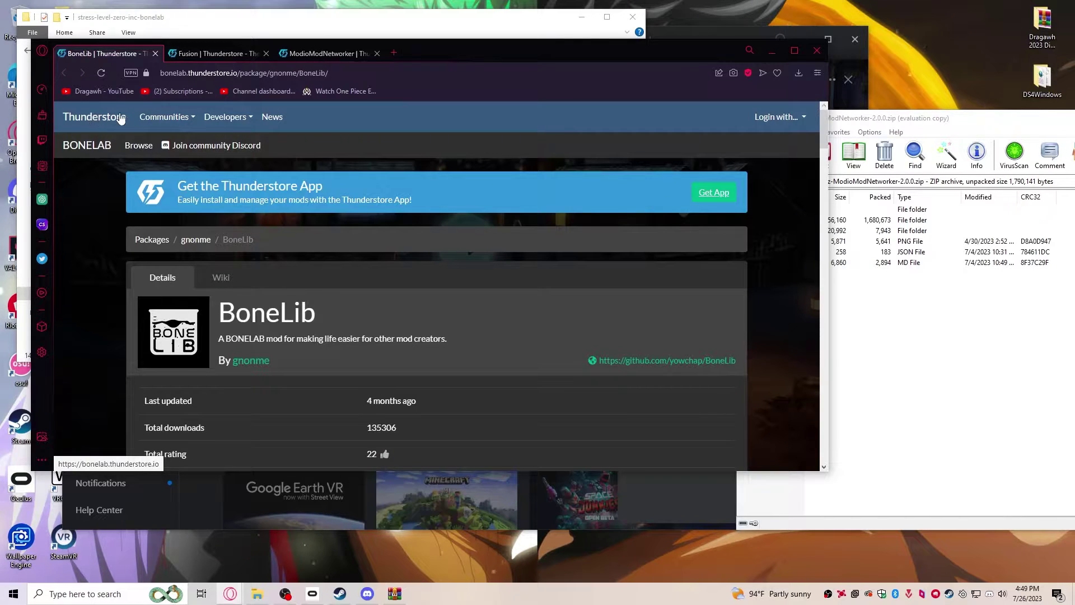
scroll(258, 166, "down", 3)
scroll(257, 167, "up", 2)
double_click(313, 263)
Review the Fusion page, then select the ModioModNetworker title on its page.
key("ctrl+Tab")
scroll(313, 224, "up", 5)
scroll(322, 239, "up", 1)
left_click_drag(263, 314, 305, 313)
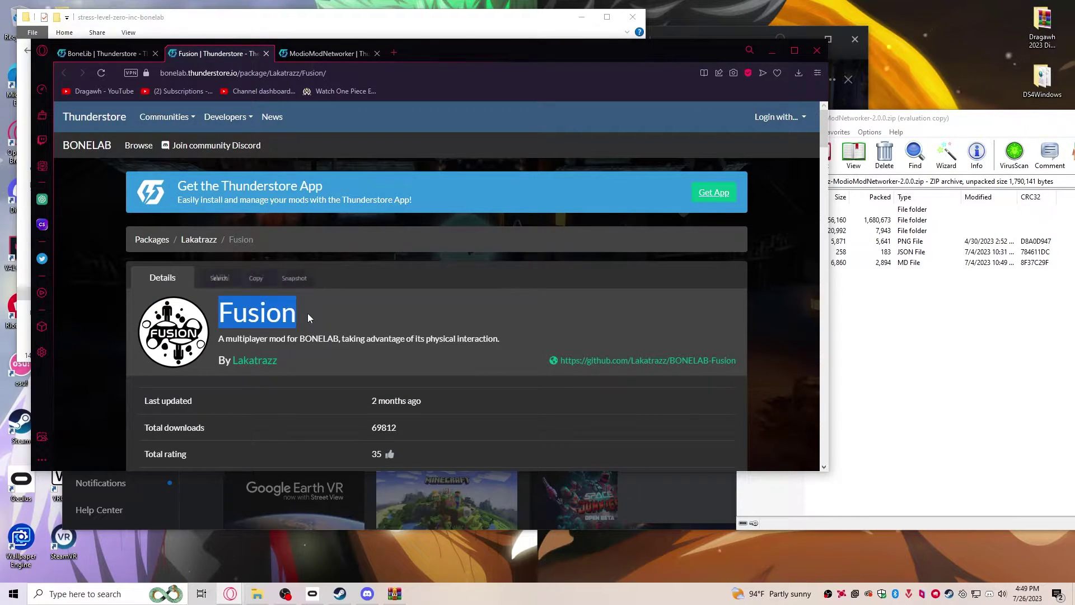
left_click(324, 54)
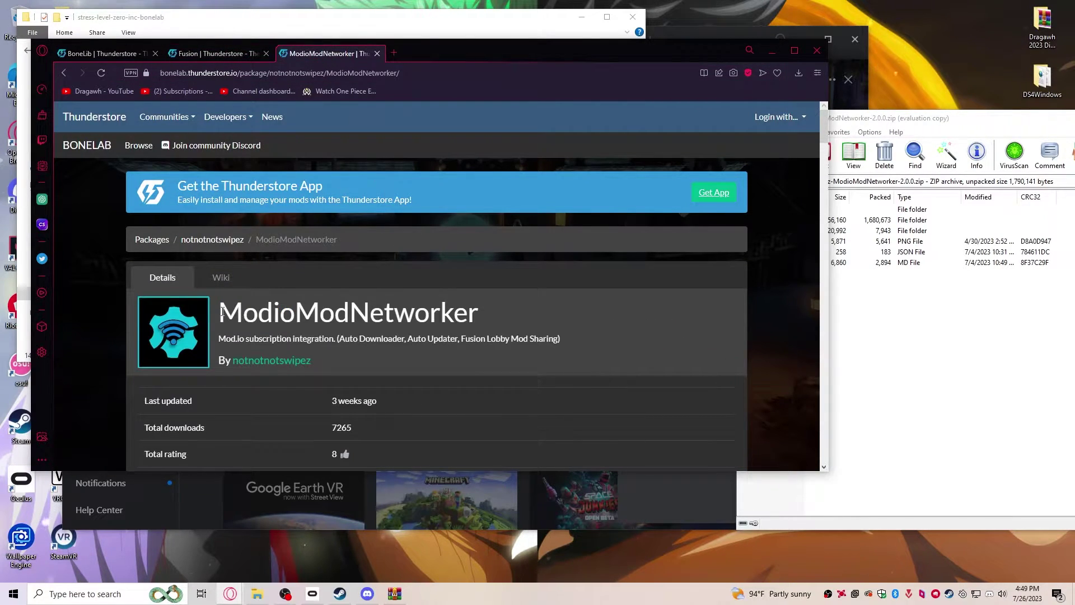
left_click_drag(221, 312, 292, 313)
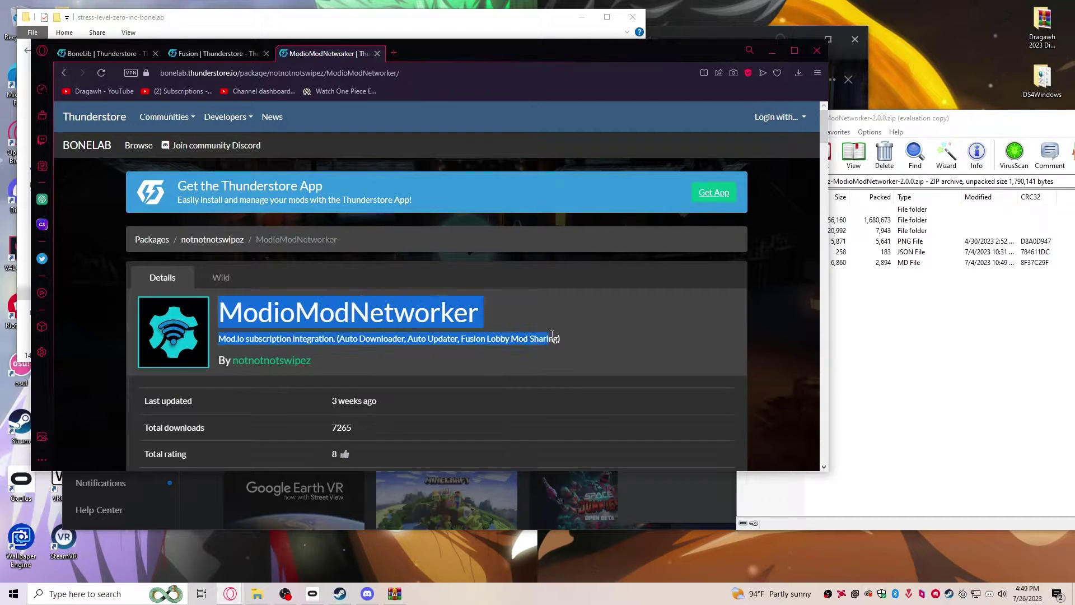
left_click_drag(356, 315, 520, 304)
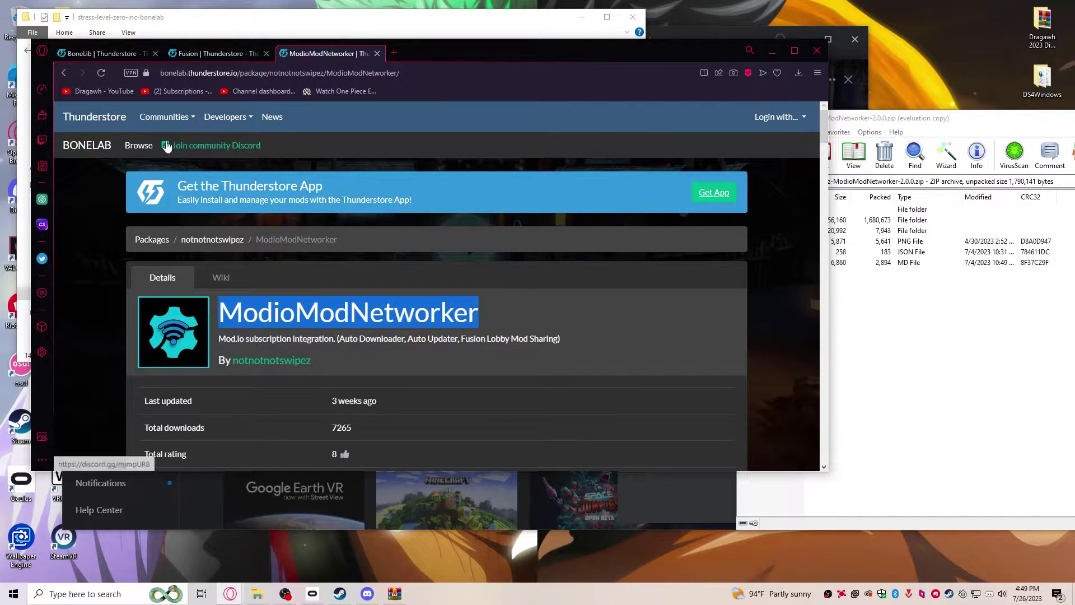
Copy BONELAB's install location from Oculus and open that folder in File Explorer.
left_click(816, 50)
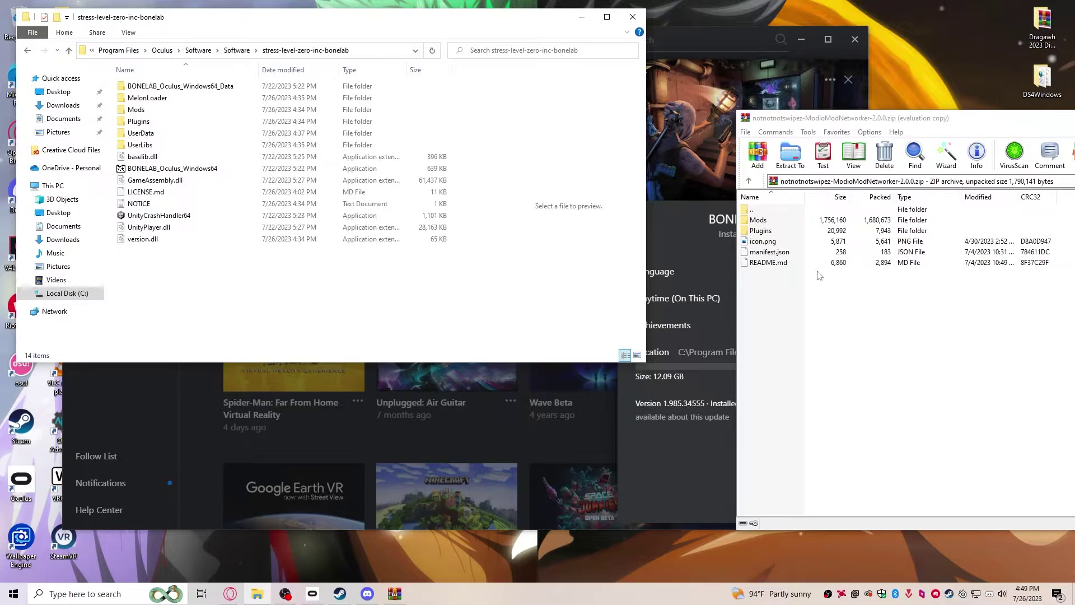
left_click(671, 440)
left_click(723, 353)
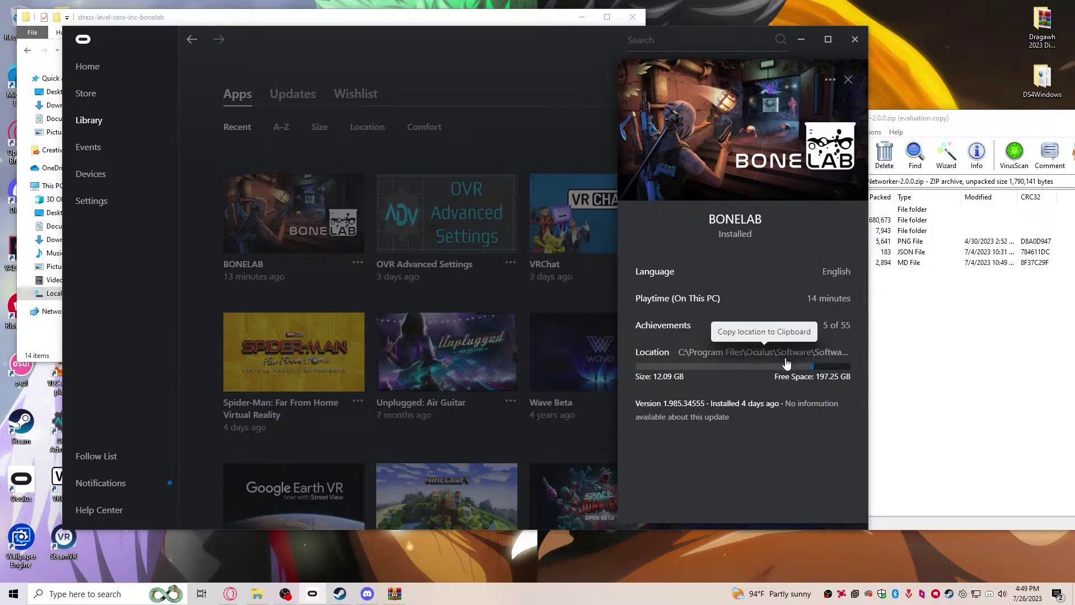
left_click(219, 23)
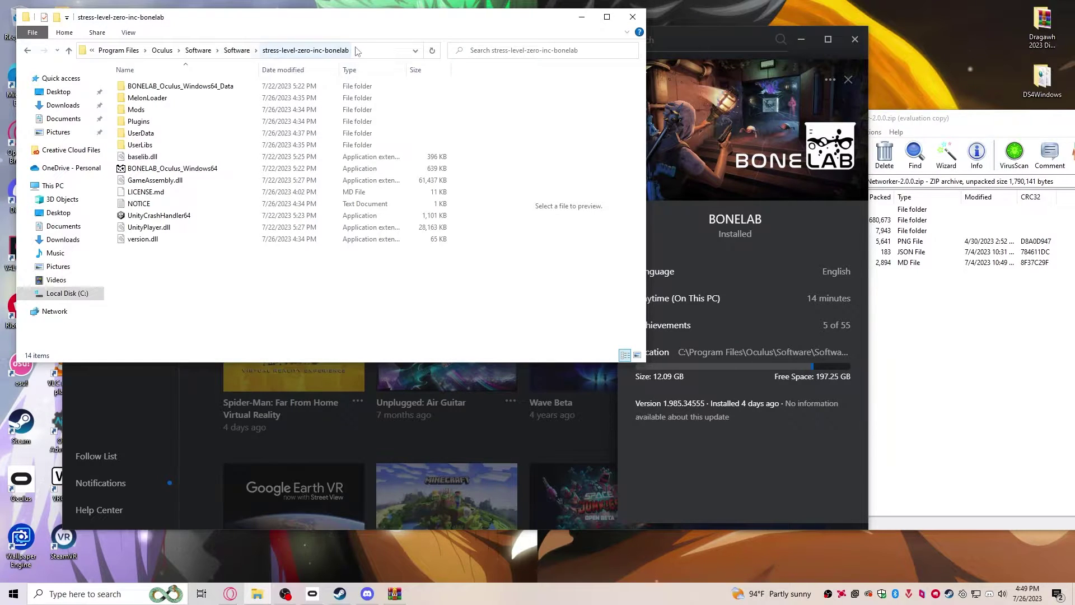
left_click(358, 51)
right_click(358, 51)
left_click(394, 98)
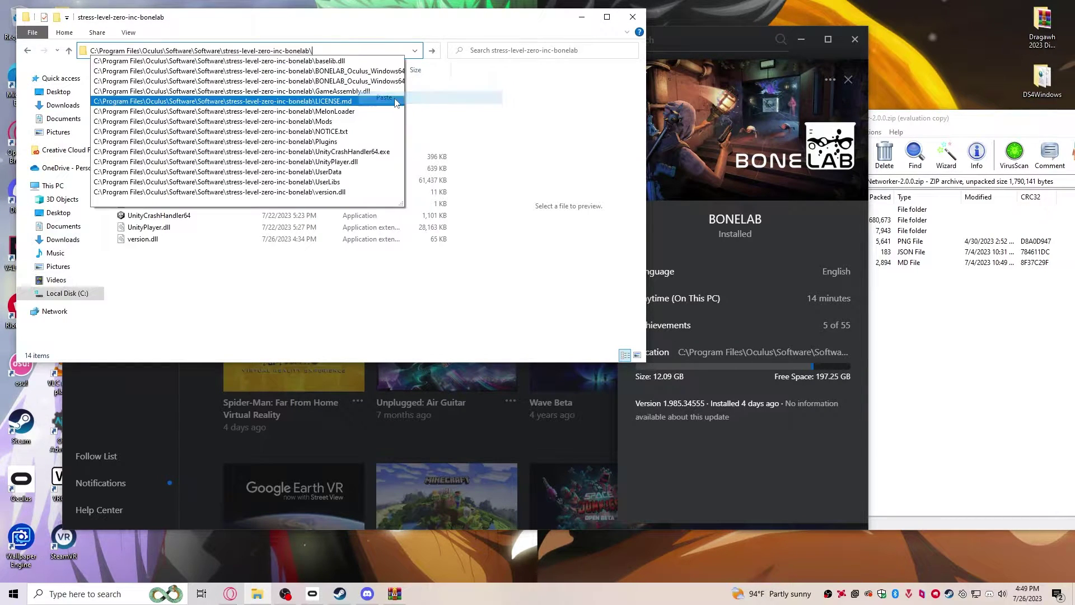
key("Return")
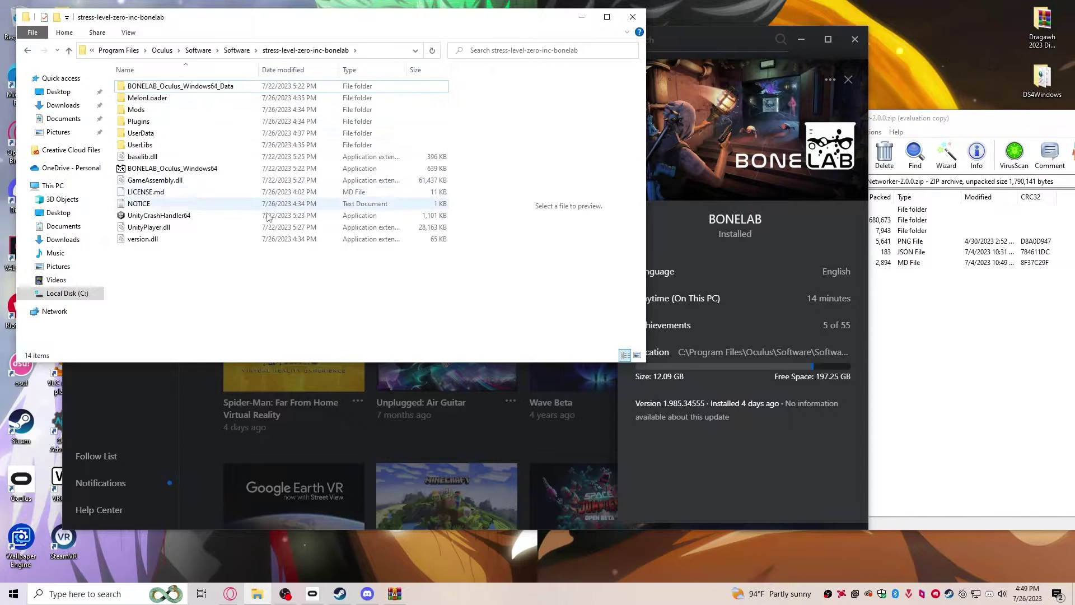
left_click(384, 50)
right_click(385, 50)
left_click(412, 97)
key("Return")
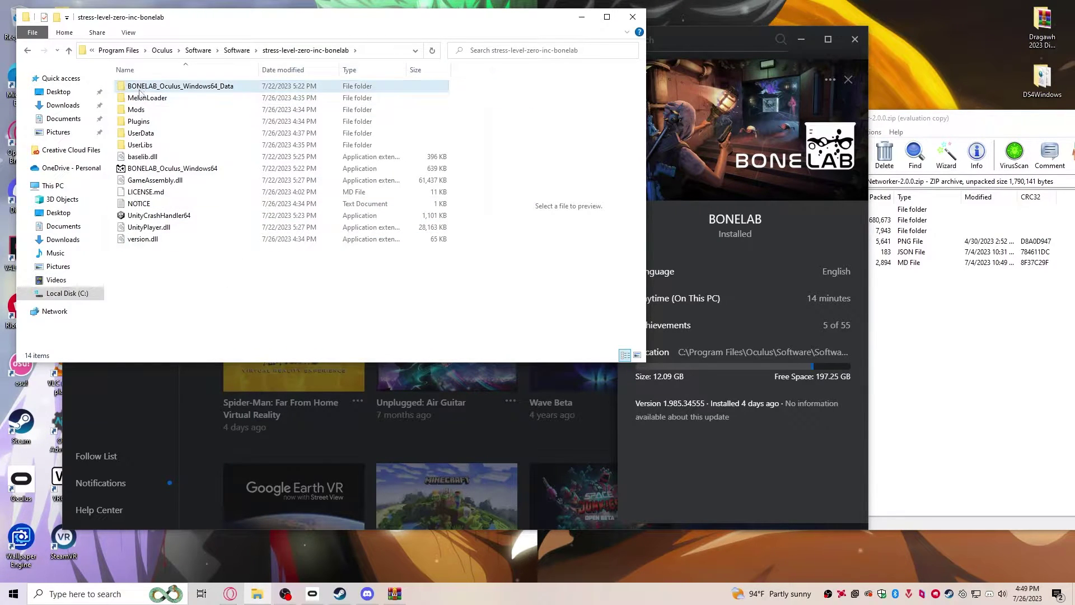
Extract ModioModNetworker's Mods and Plugins folders into the BONELAB folder.
left_click_drag(879, 119, 823, 110)
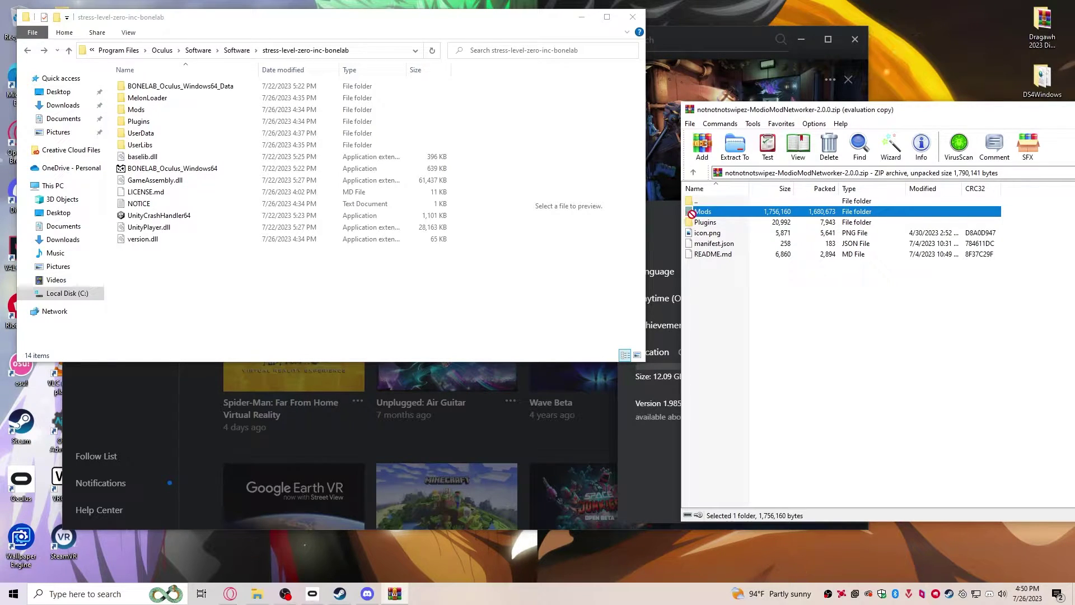
left_click_drag(988, 217, 737, 220)
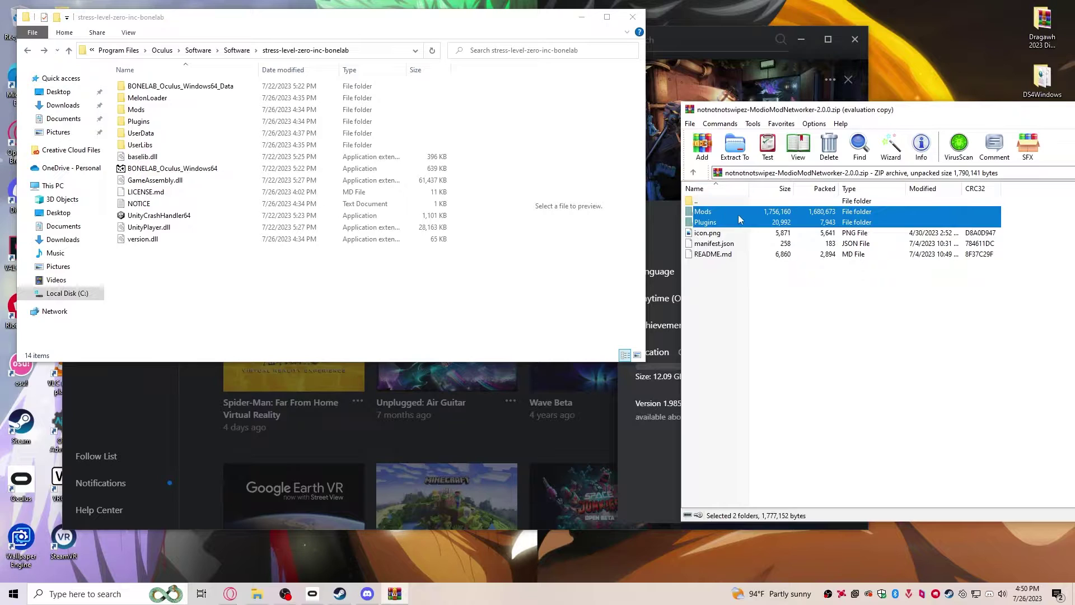
left_click_drag(300, 282, 272, 285)
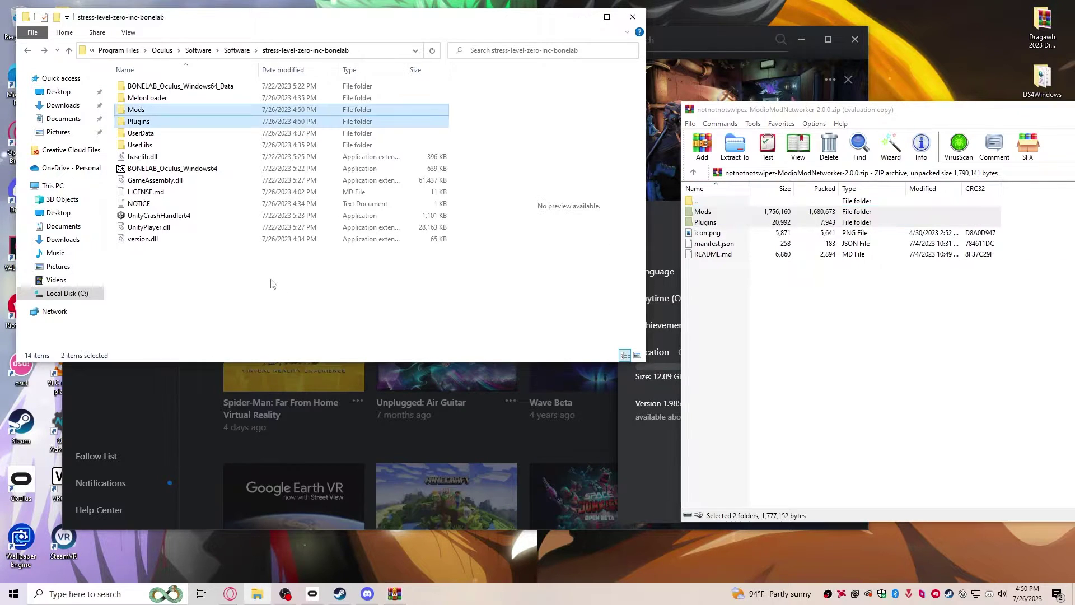
left_click(853, 312)
left_click_drag(872, 122, 1009, 126)
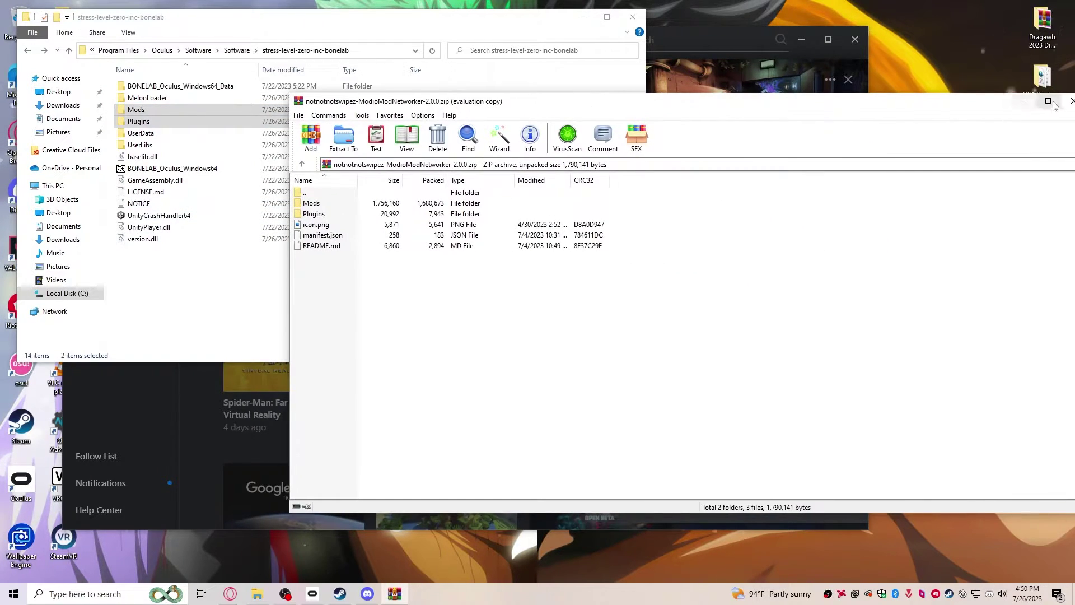
left_click(1070, 101)
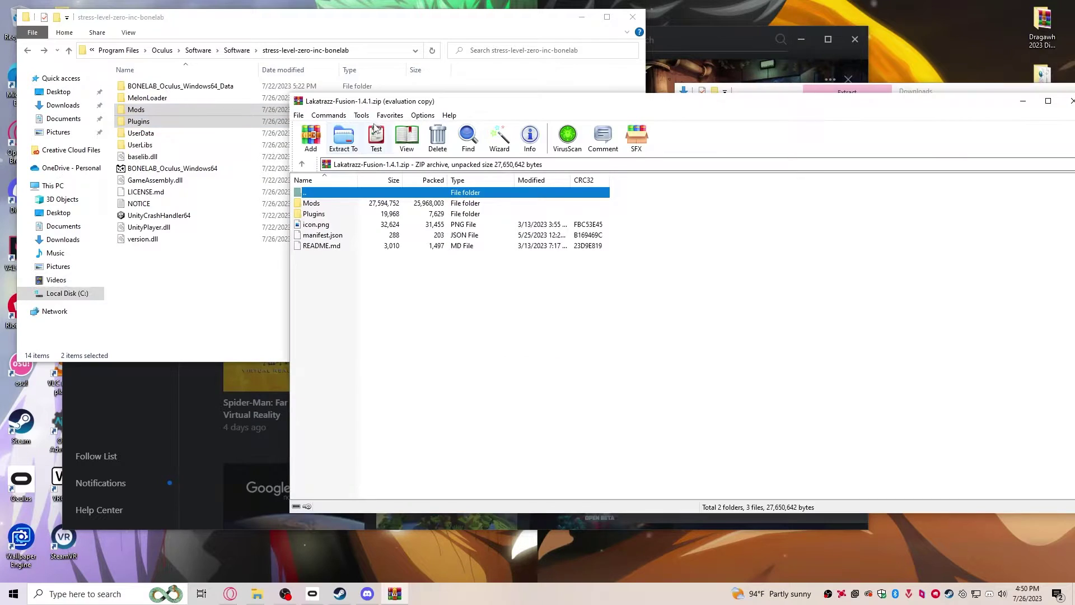
Extract Fusion's Mods and Plugins folders into the BONELAB folder.
left_click_drag(337, 85, 576, 117)
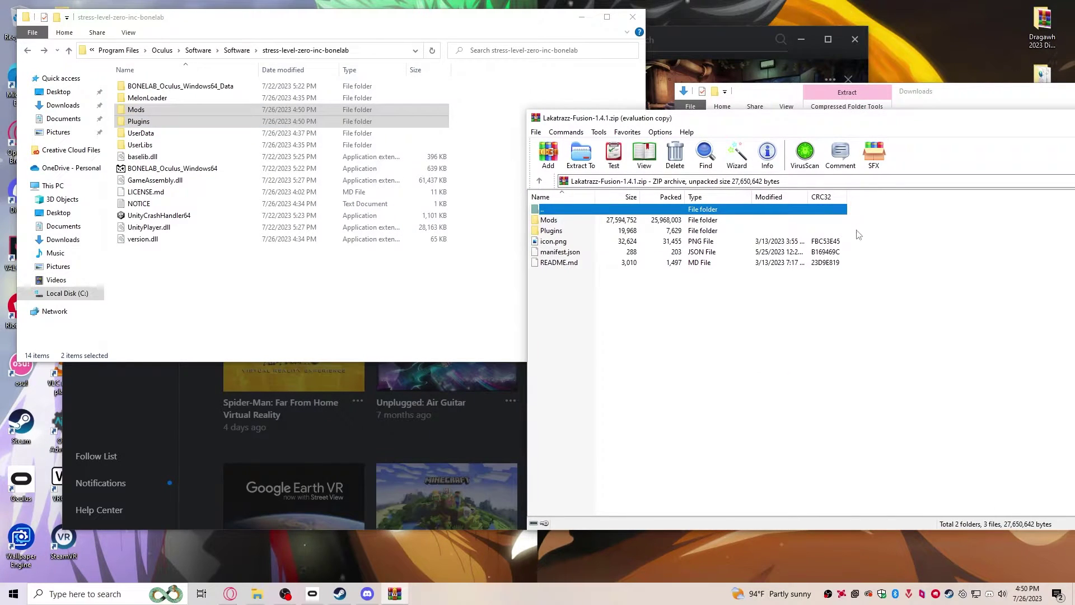
left_click_drag(856, 230, 585, 219)
left_click_drag(311, 283, 641, 248)
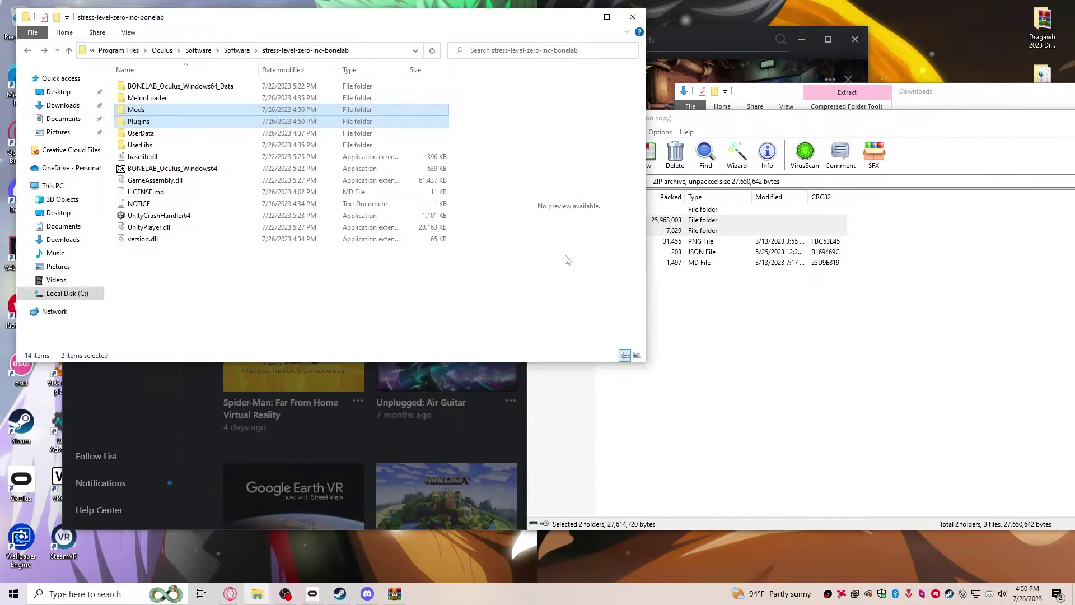
left_click(1045, 121)
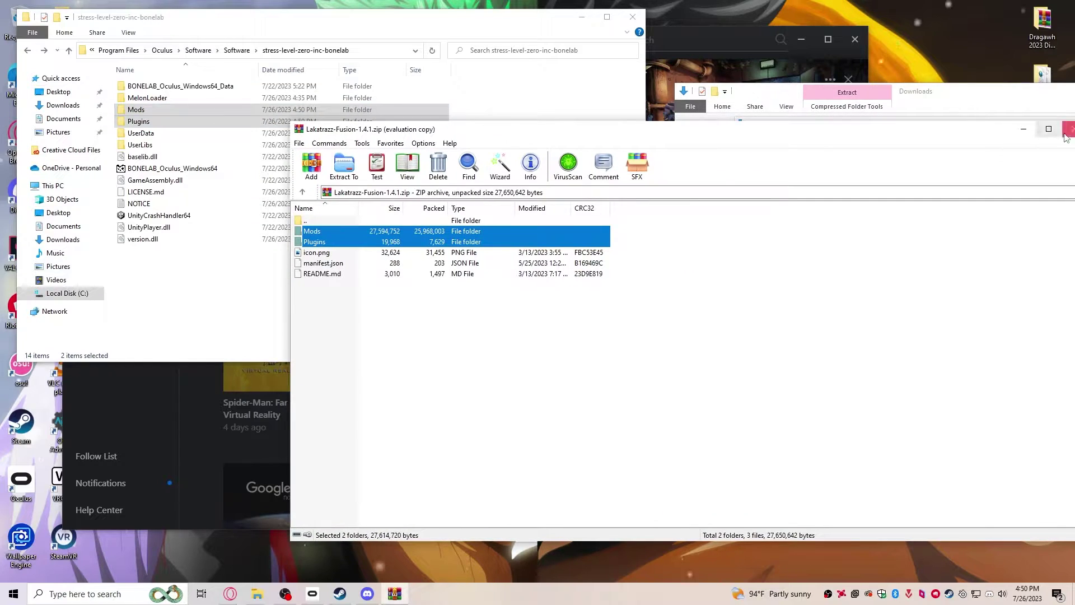
left_click(1059, 124)
Extract BoneLib's Mods and Plugins into the BONELAB folder and close the archive and Downloads windows.
double_click(848, 188)
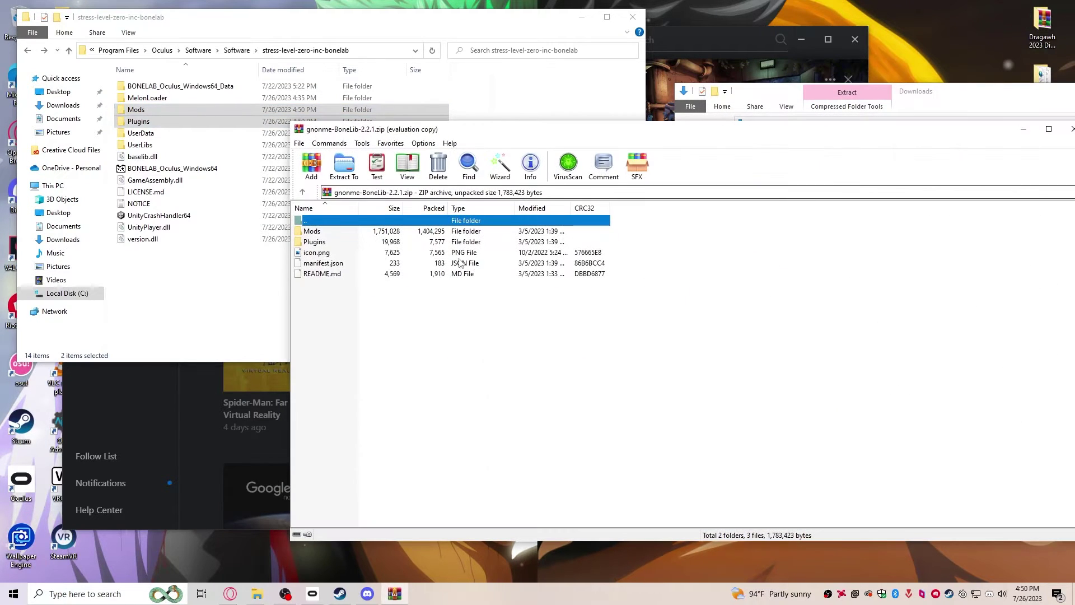
left_click_drag(627, 250, 359, 239)
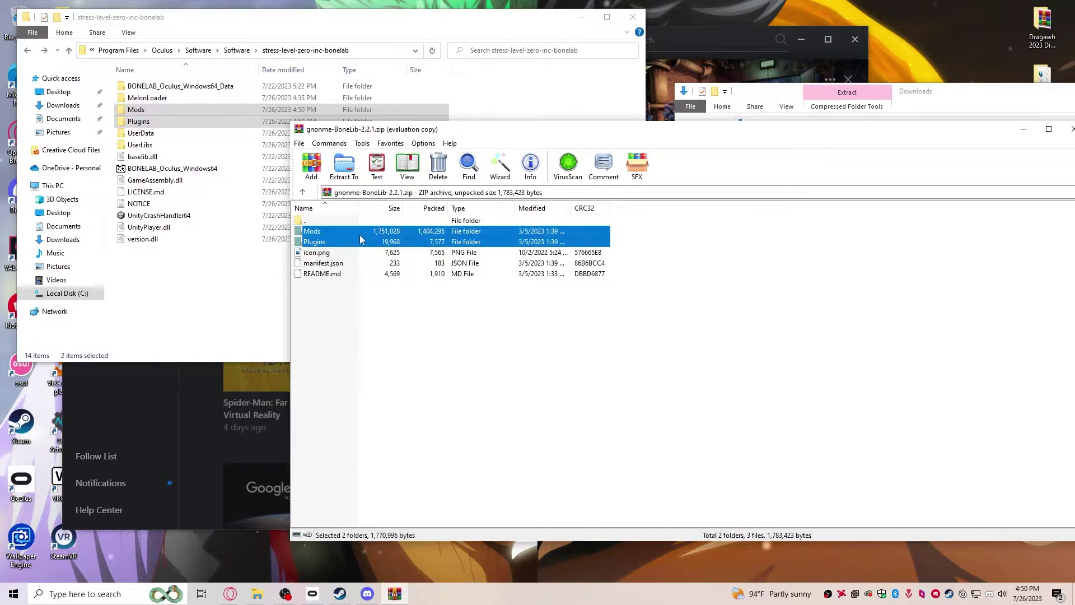
left_click_drag(163, 283, 163, 281)
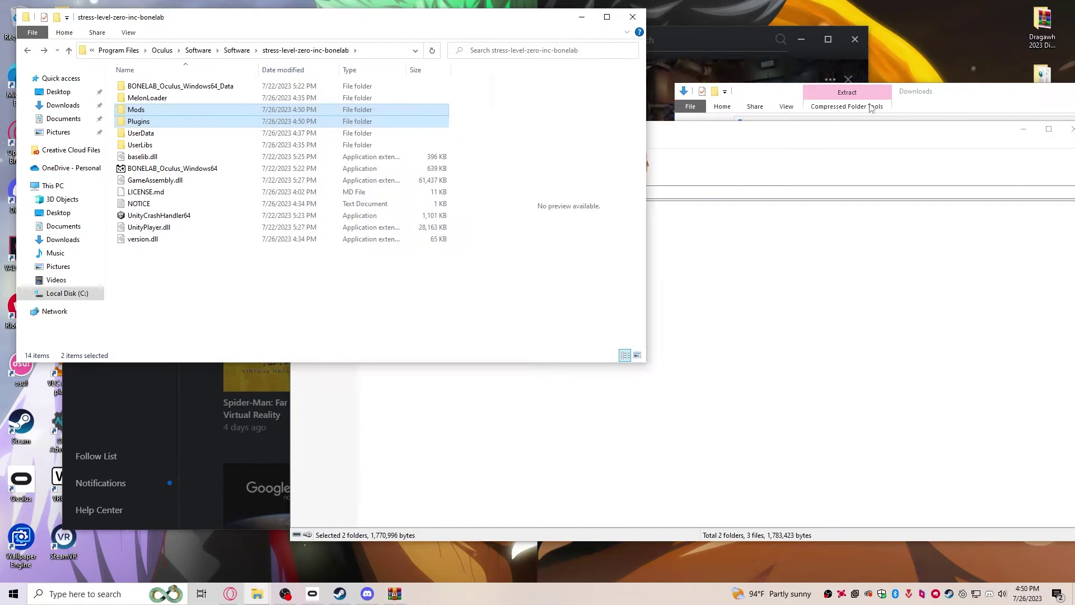
left_click_drag(873, 129, 612, 124)
left_click(760, 113)
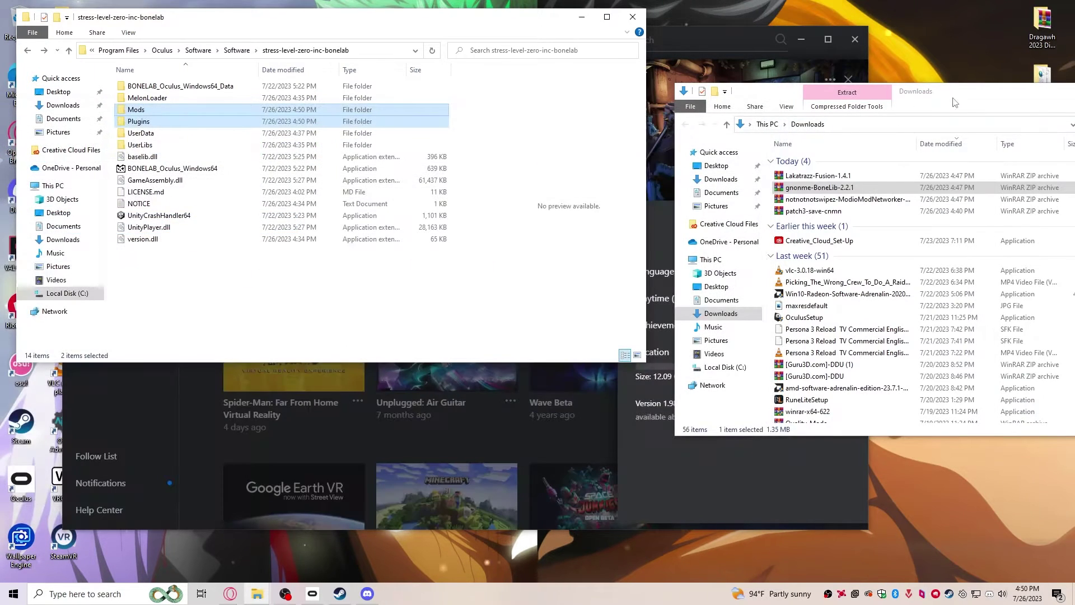
left_click_drag(961, 99, 668, 92)
left_click(995, 84)
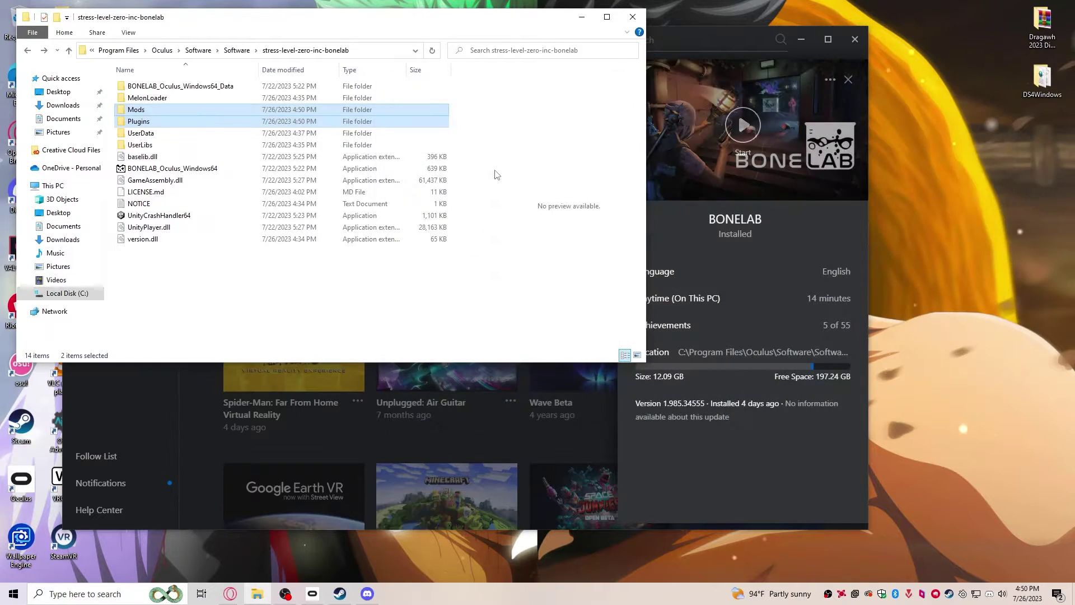
left_click(491, 246)
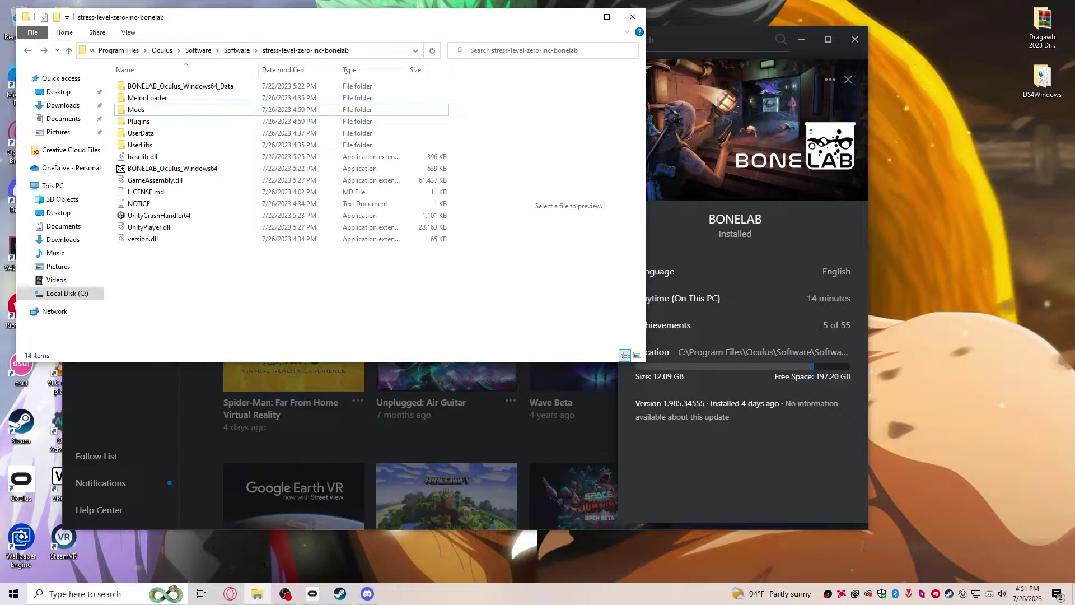
Download the SpidermanMod 1.2.5 zip from its Thunderstore page.
left_click(11, 106)
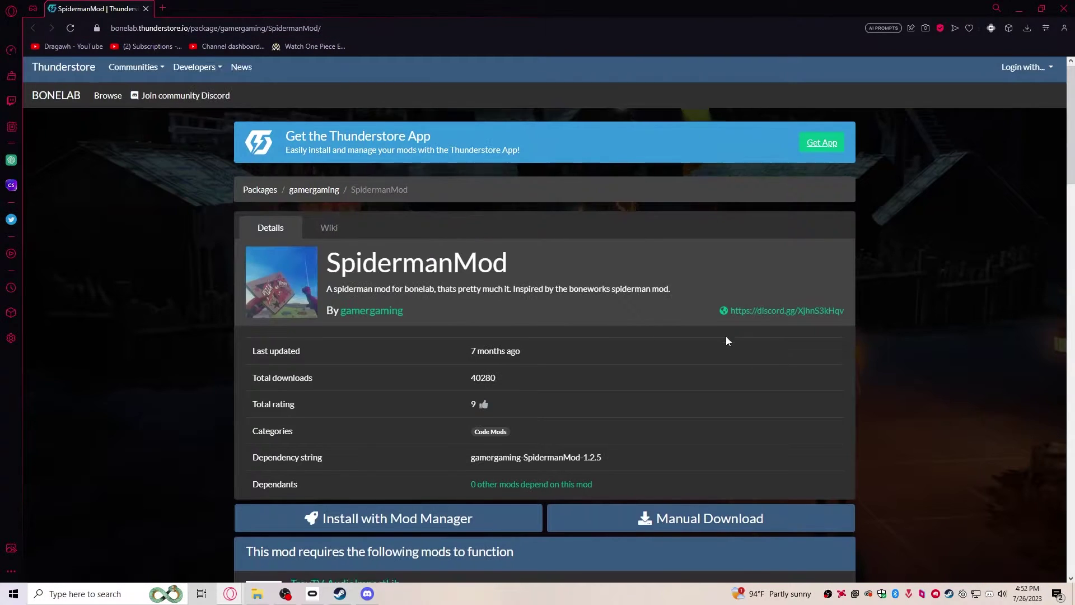
scroll(727, 341, "down", 2)
left_click(687, 413)
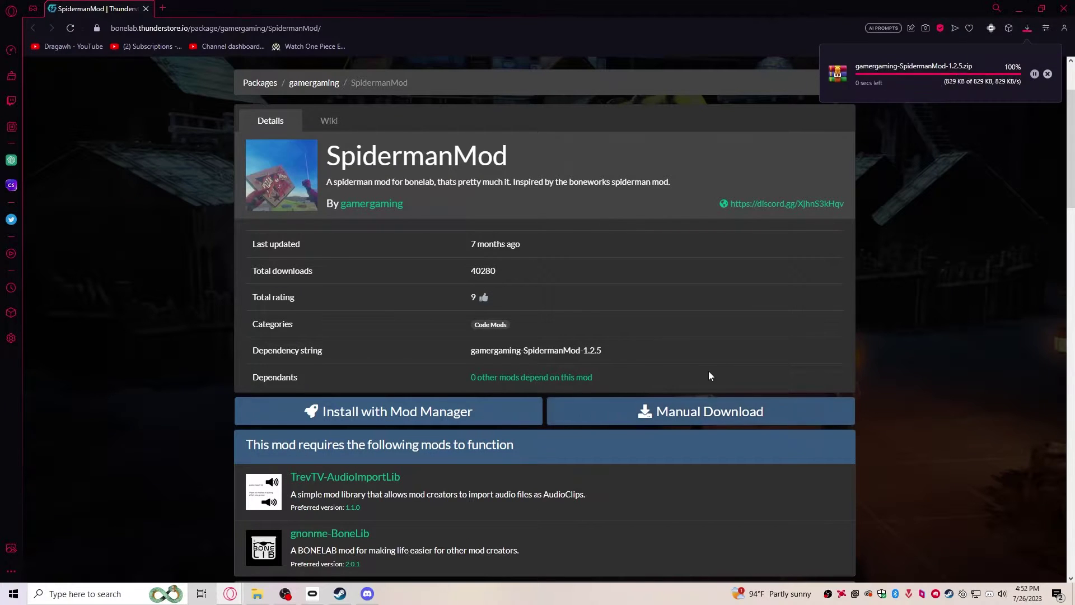
scroll(632, 235, "down", 2)
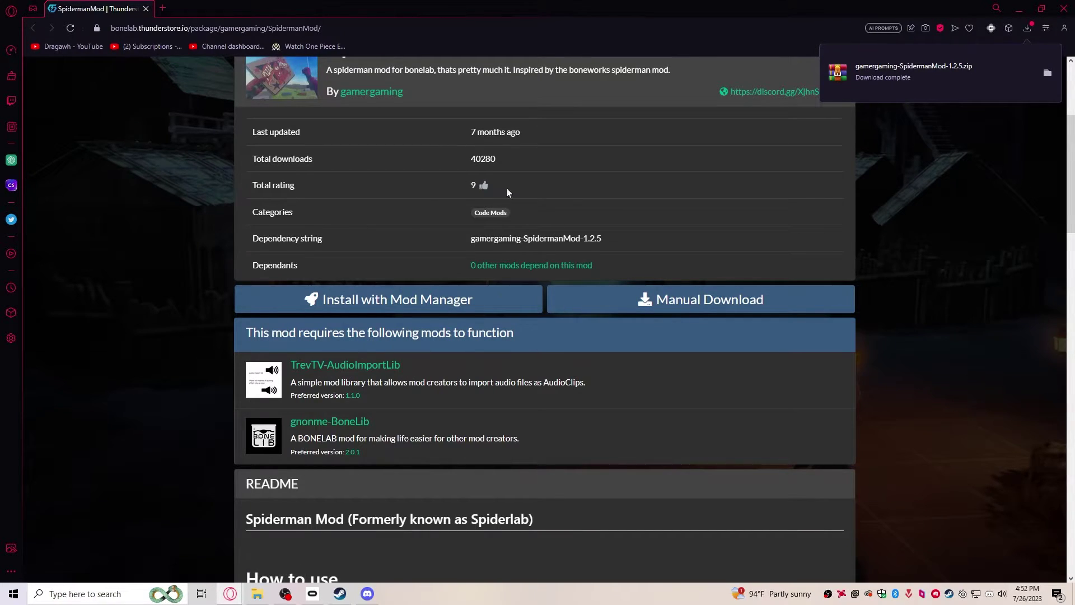
scroll(370, 308, "up", 4)
scroll(134, 201, "down", 4)
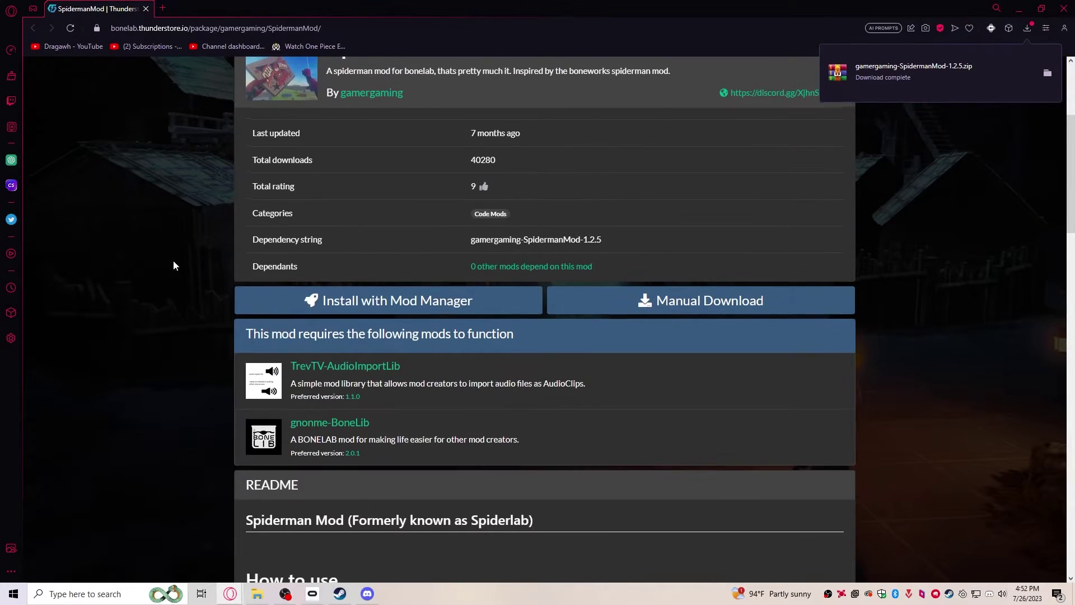
scroll(166, 256, "up", 4)
scroll(224, 336, "down", 4)
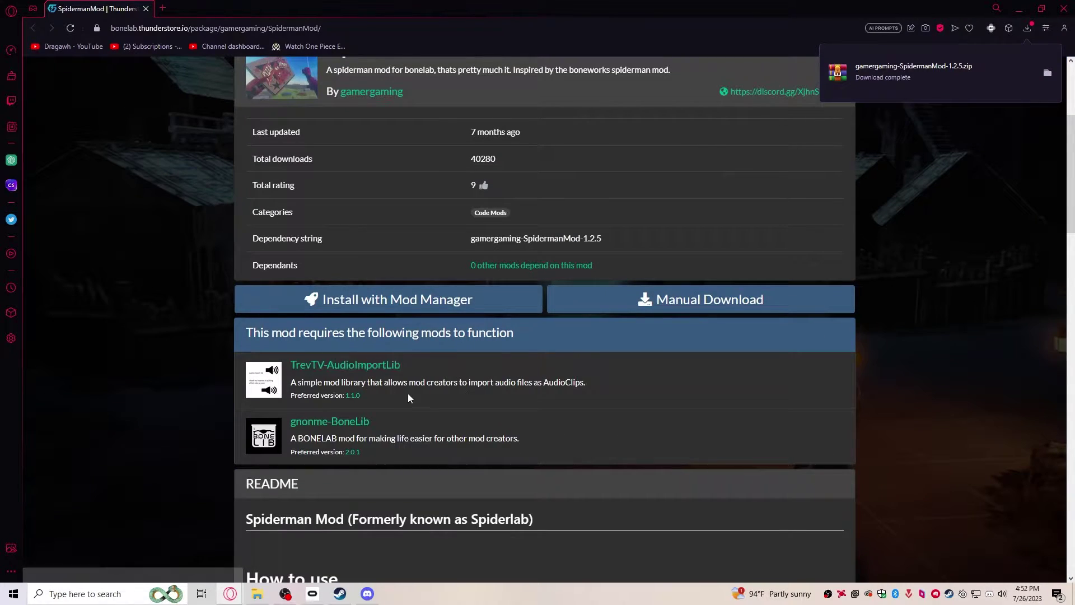
Download the TrevTV-AudioImportLib 1.2.0 dependency zip from its package page.
middle_click(359, 367)
left_click(210, 7)
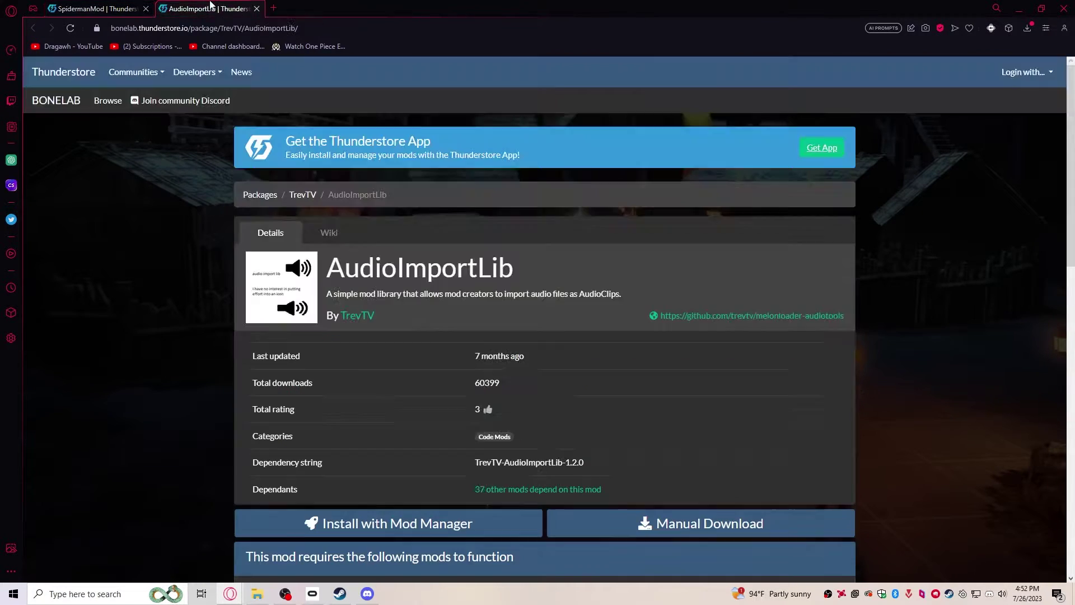
scroll(528, 290, "down", 4)
scroll(564, 324, "up", 3)
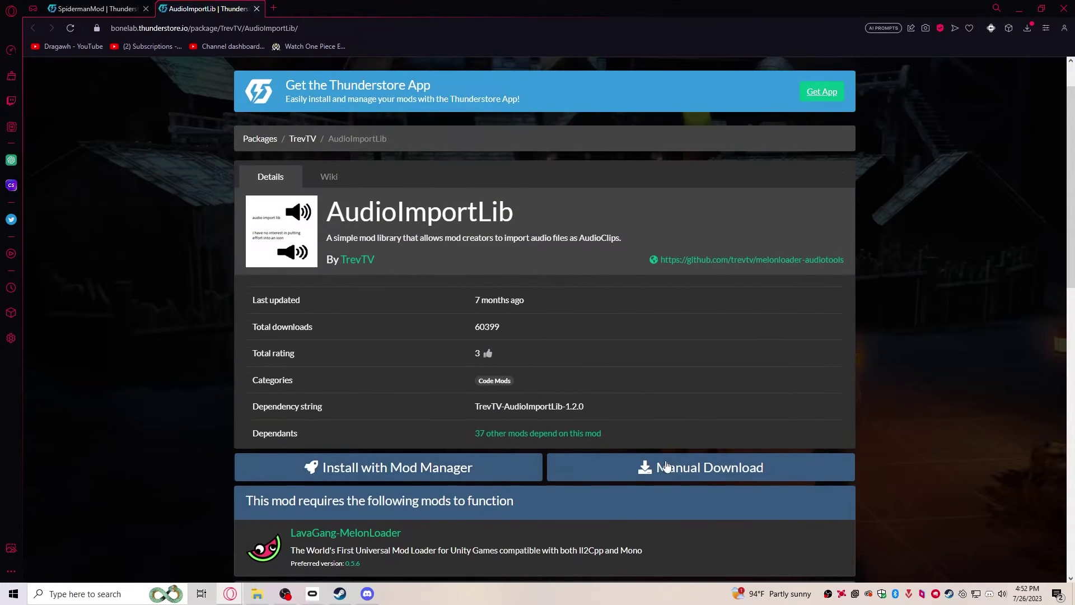
left_click(659, 465)
scroll(748, 332, "down", 3)
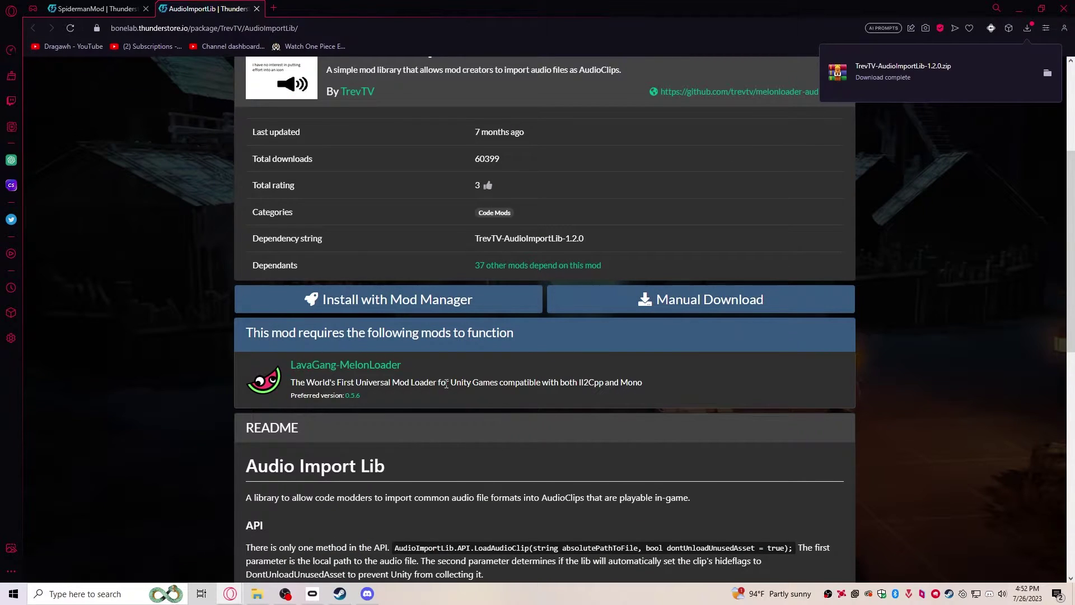
scroll(462, 402, "up", 4)
scroll(648, 237, "down", 2)
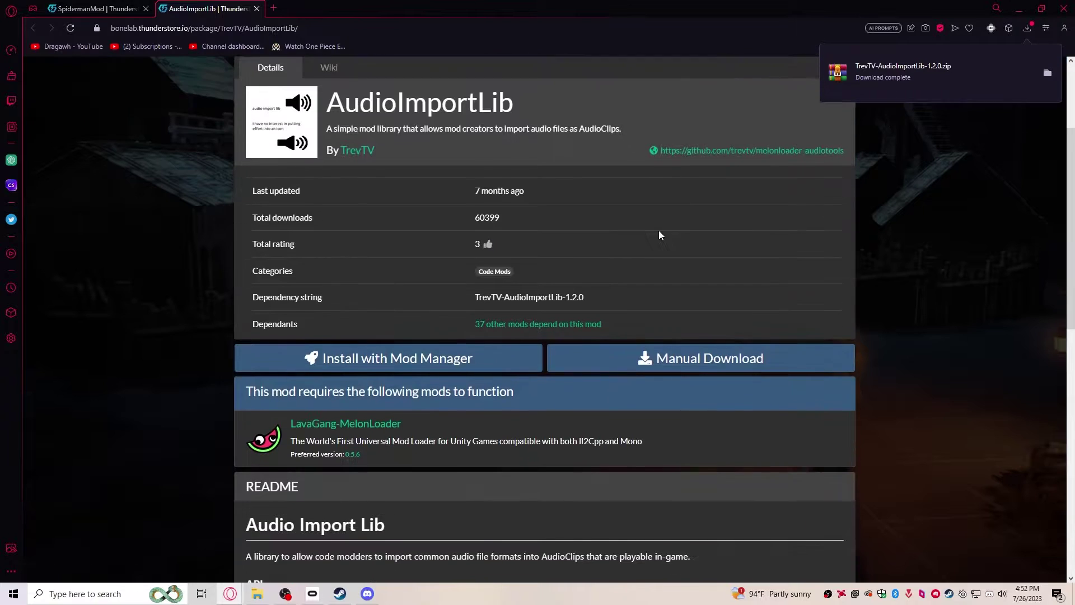
scroll(761, 257, "up", 2)
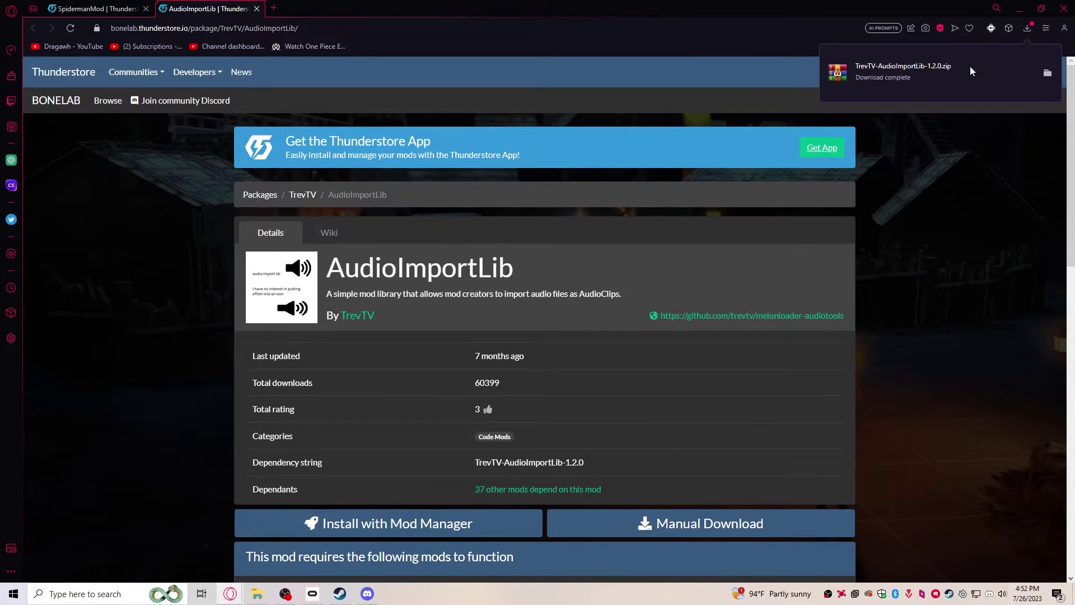
Open the AudioImportLib and SpidermanMod zips in WinRAR beside the BONELAB folder.
left_click(876, 71)
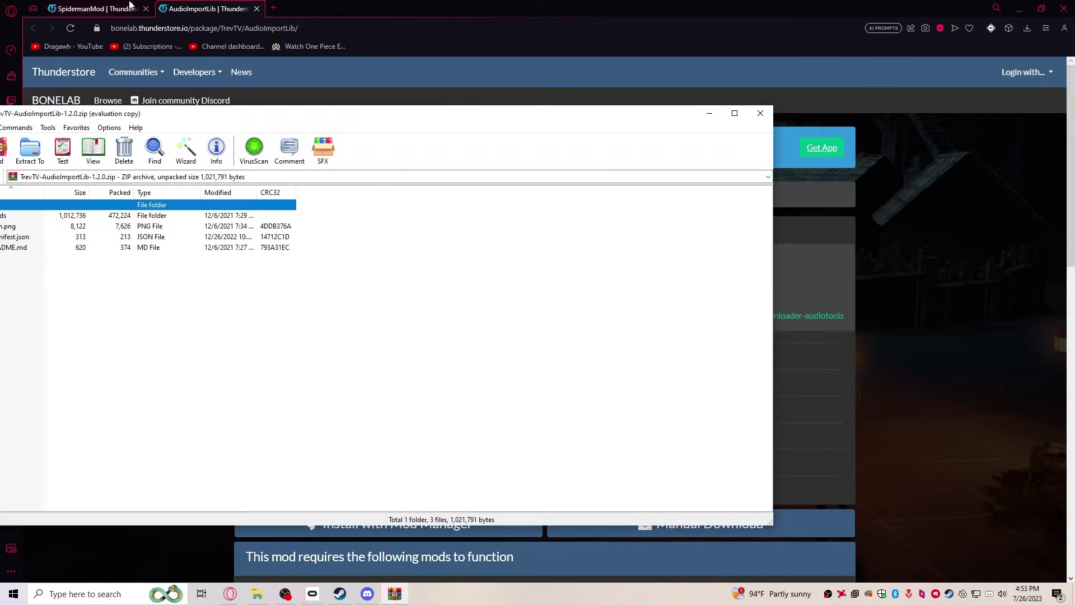
left_click(92, 8)
left_click(1028, 29)
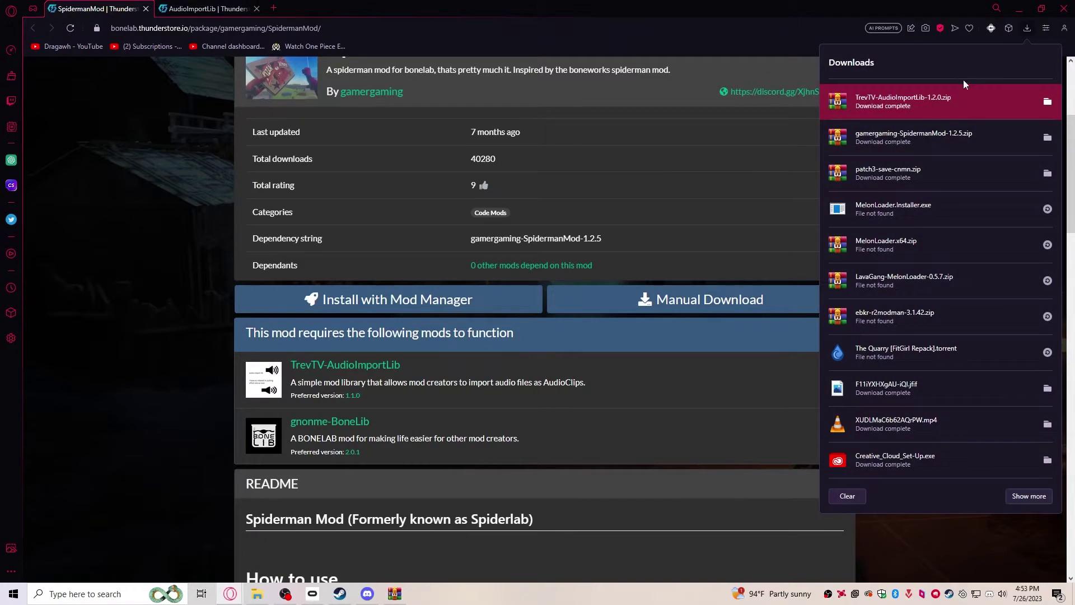
left_click(918, 133)
left_click(1022, 8)
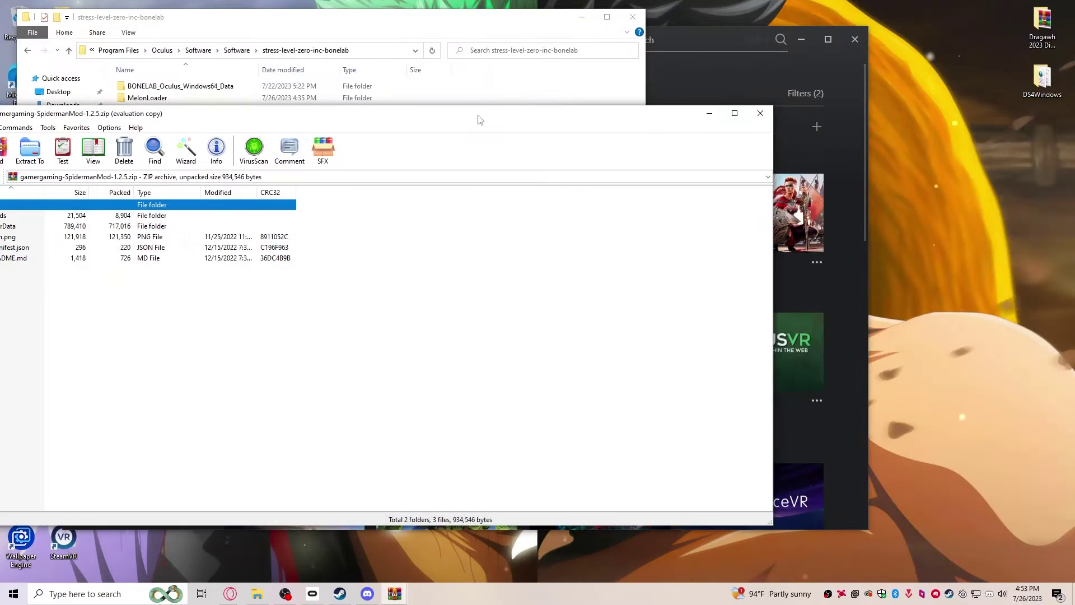
left_click_drag(478, 119, 1063, 160)
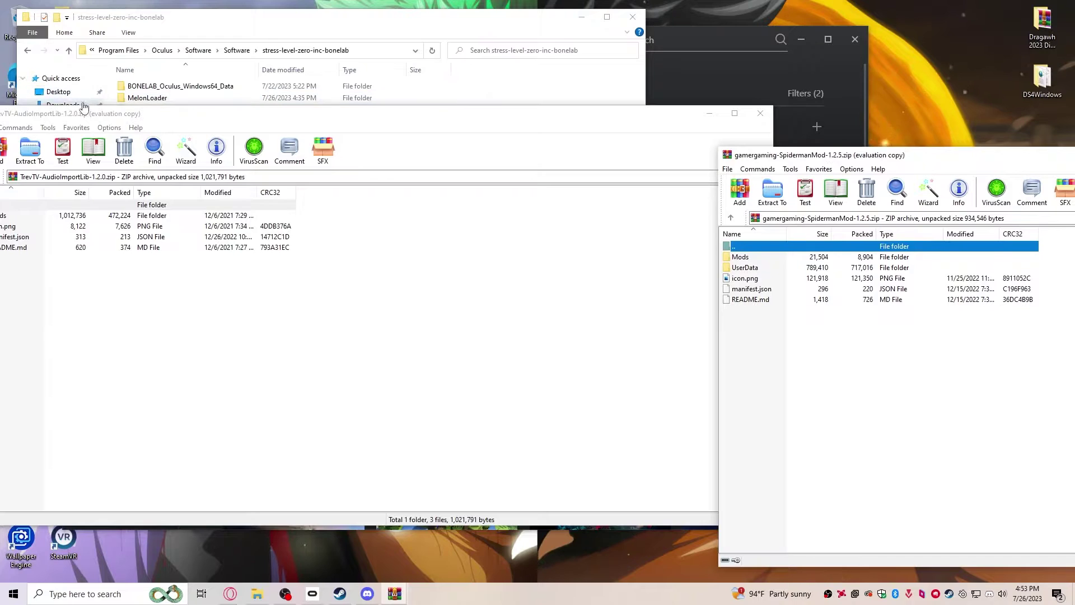
left_click_drag(81, 107, 843, 299)
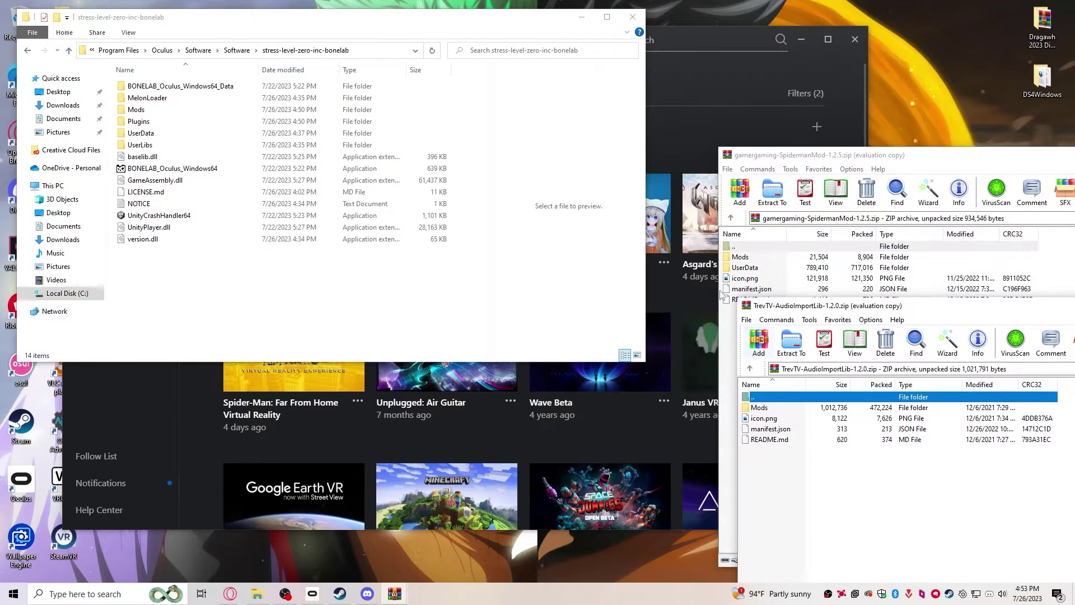
Copy AudioImportLib's Mods folder into the BONELAB folder and close that archive.
left_click_drag(760, 407, 230, 296)
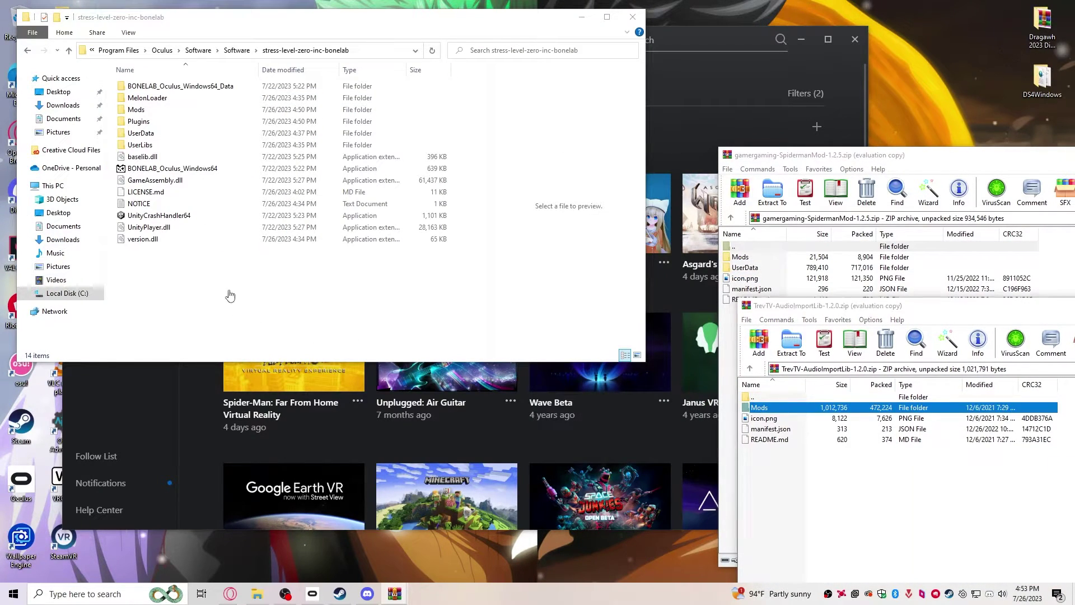
left_click_drag(920, 309, 588, 281)
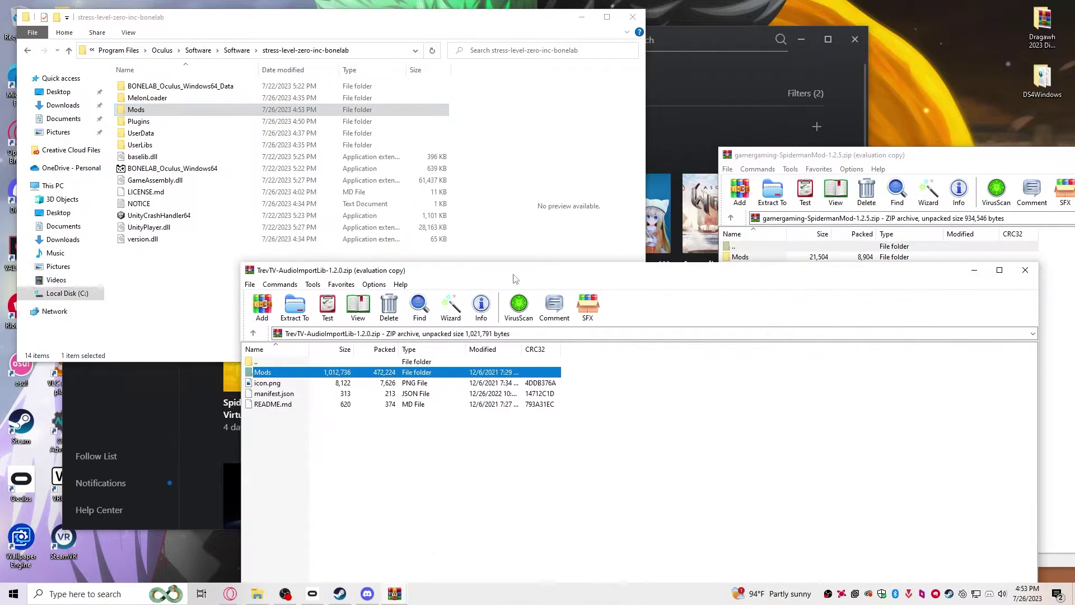
left_click(1025, 270)
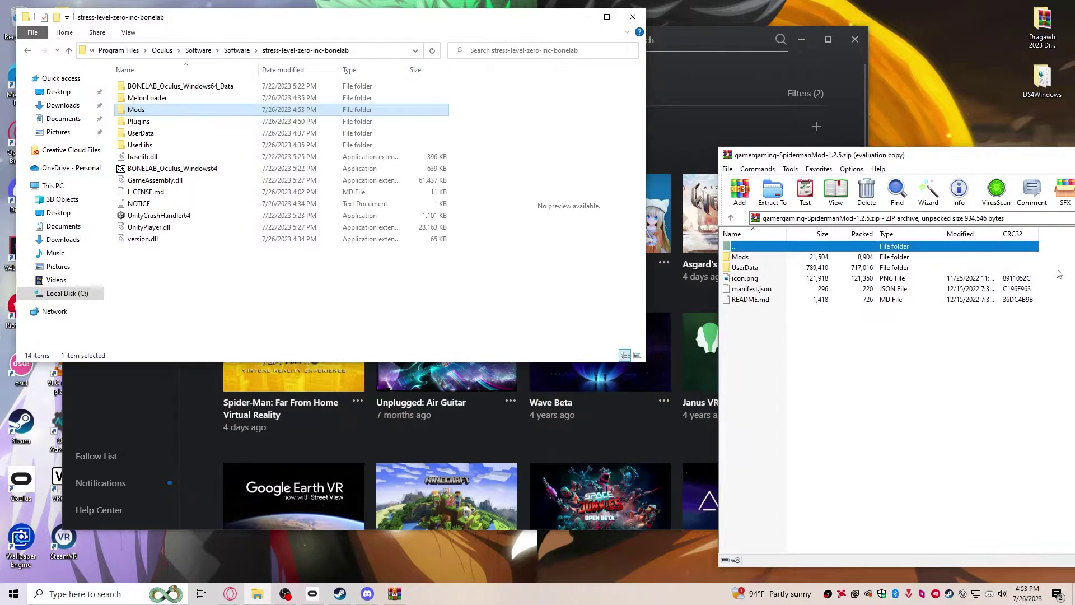
Copy SpidermanMod's Mods and UserData folders into BONELAB and close its archive.
left_click_drag(778, 267, 777, 259)
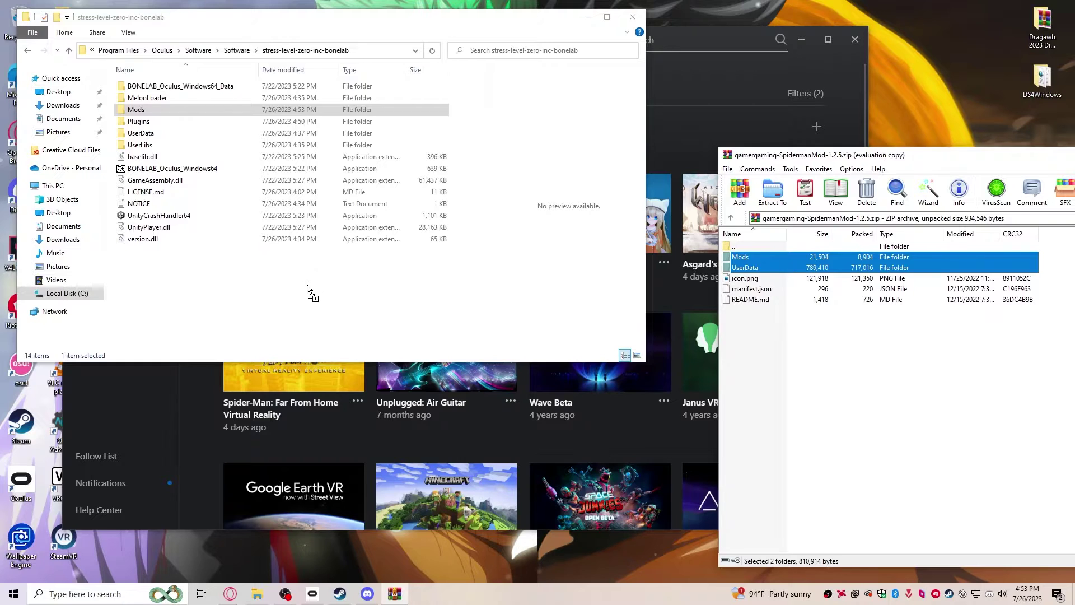
left_click_drag(307, 289, 301, 291)
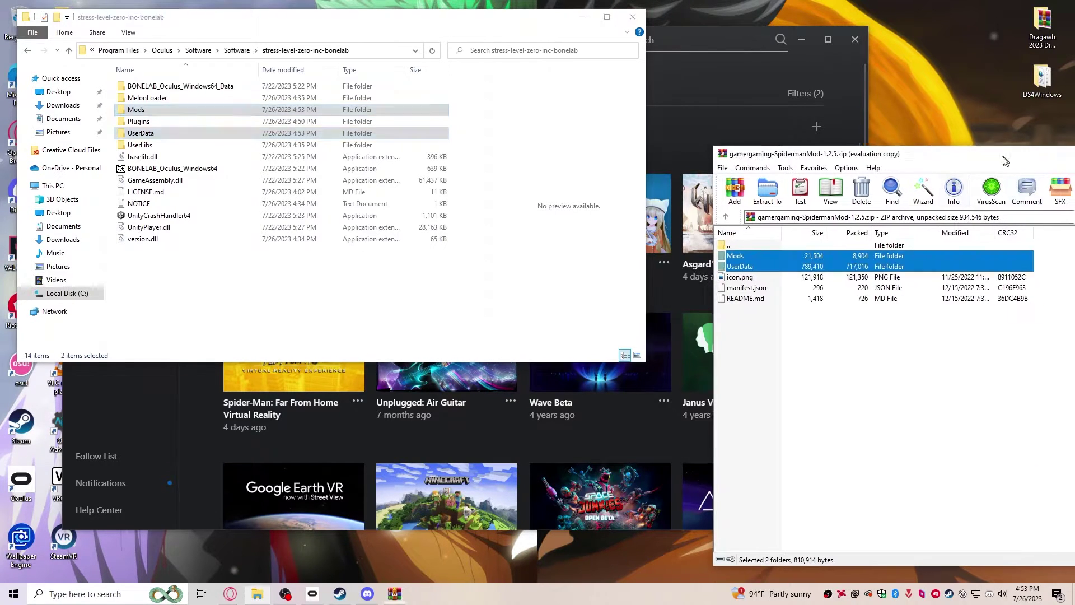
left_click_drag(924, 155, 395, 150)
left_click(977, 151)
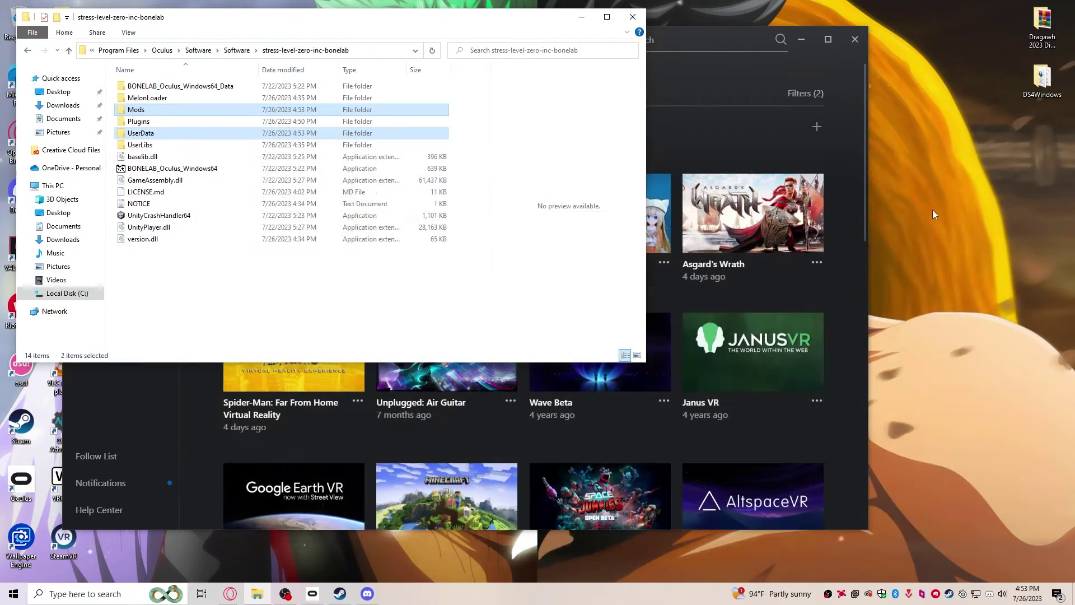
left_click(138, 120)
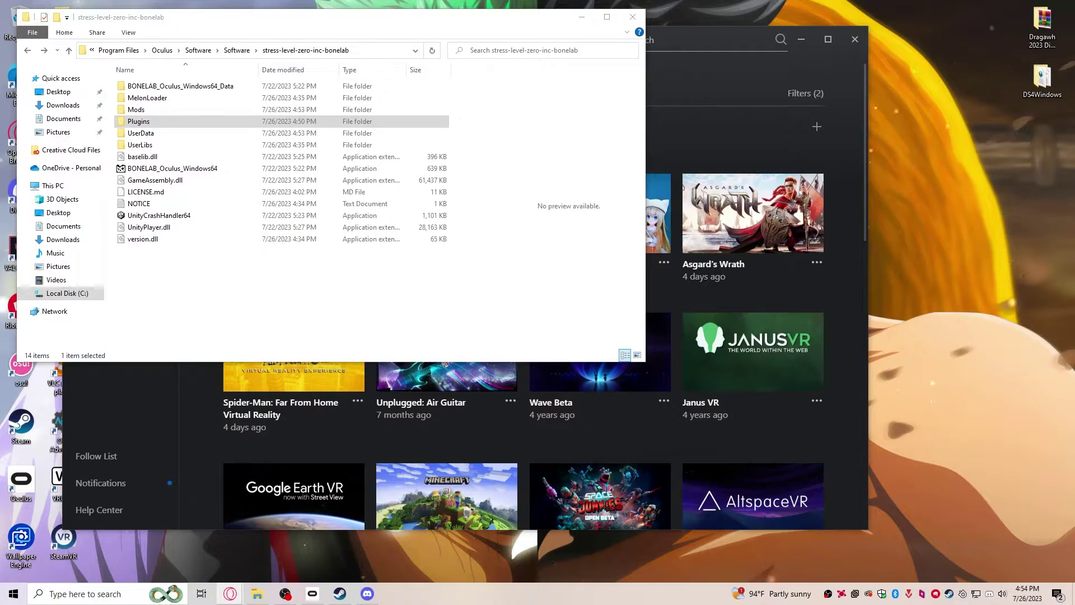
Download the SpiderlabFusionSync zip from Thunderstore with the browser beside the BONELAB folder.
key("alt+Tab")
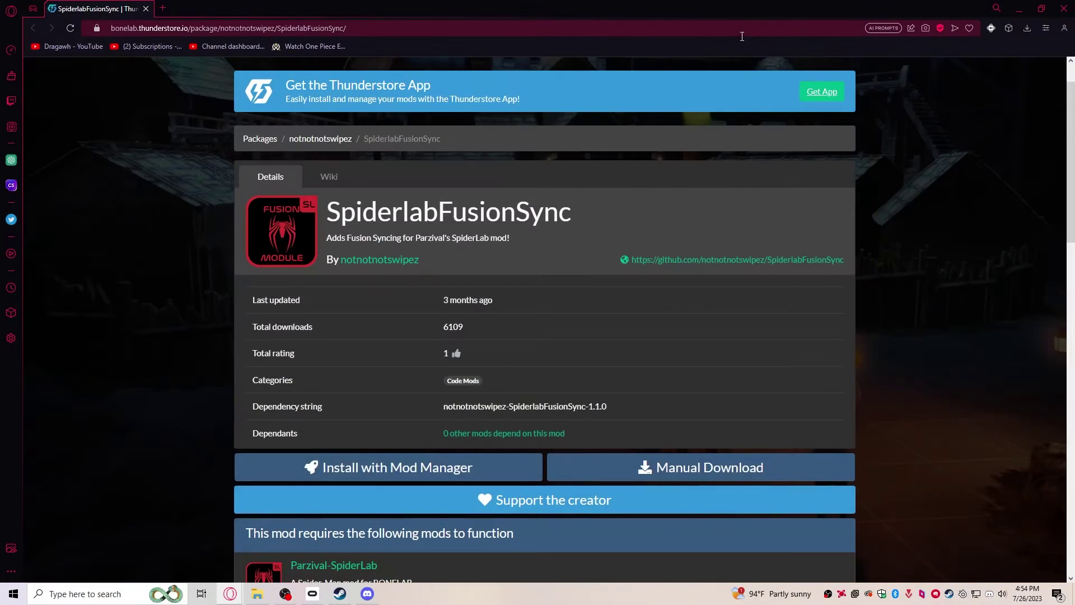
left_click_drag(363, 10, 759, 62)
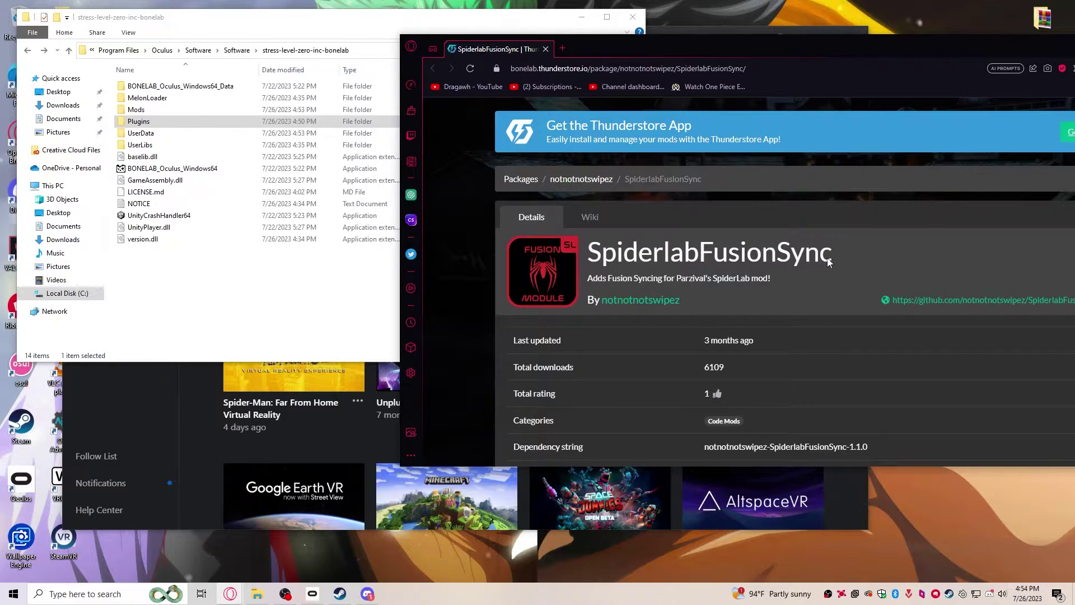
scroll(801, 263, "down", 4)
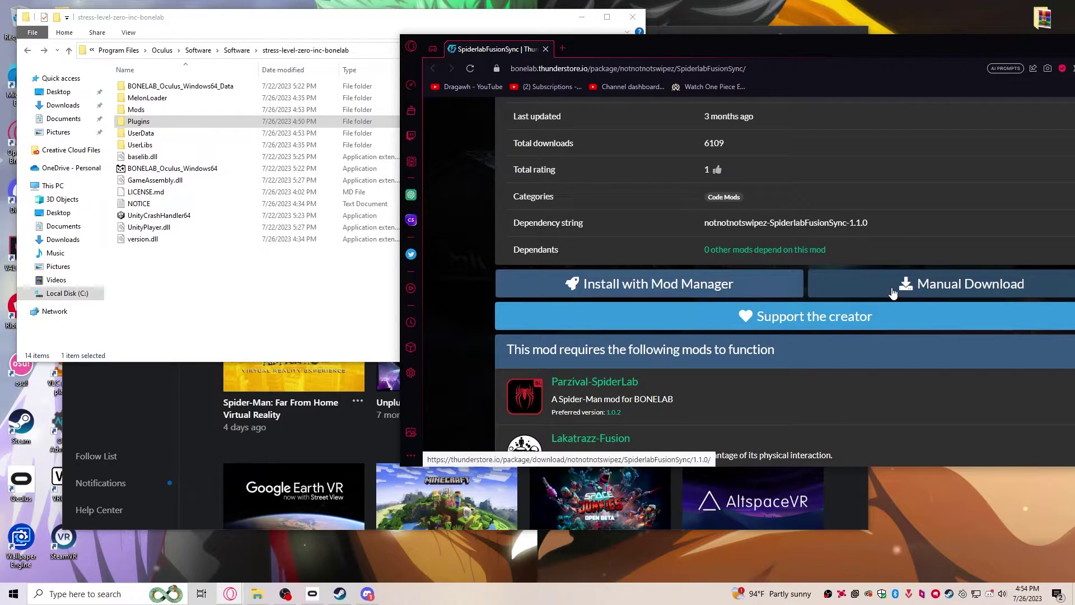
scroll(879, 314, "down", 2)
scroll(896, 269, "up", 1)
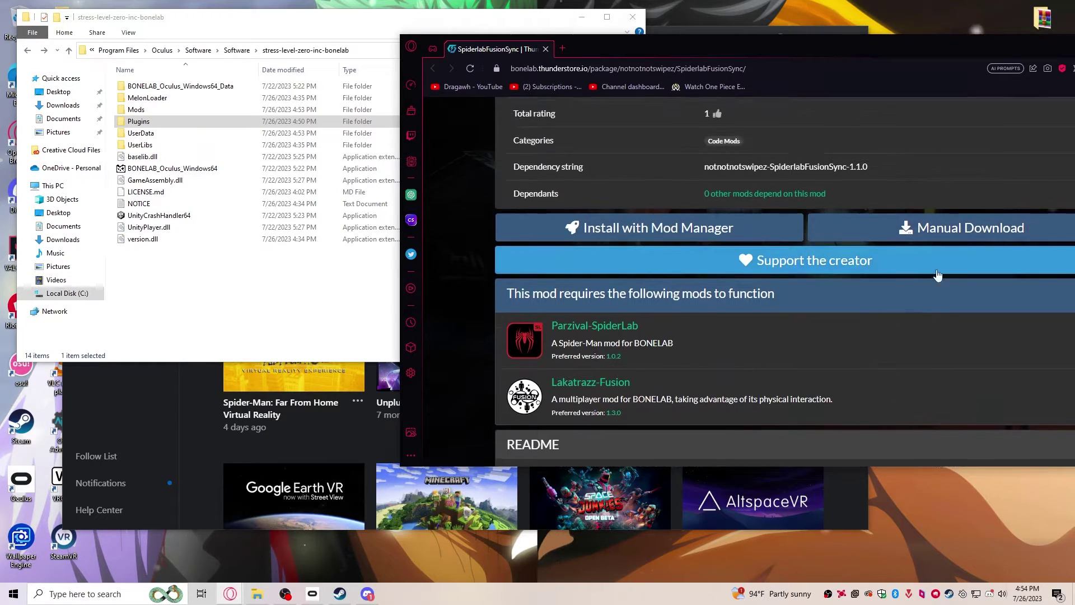
left_click(950, 230)
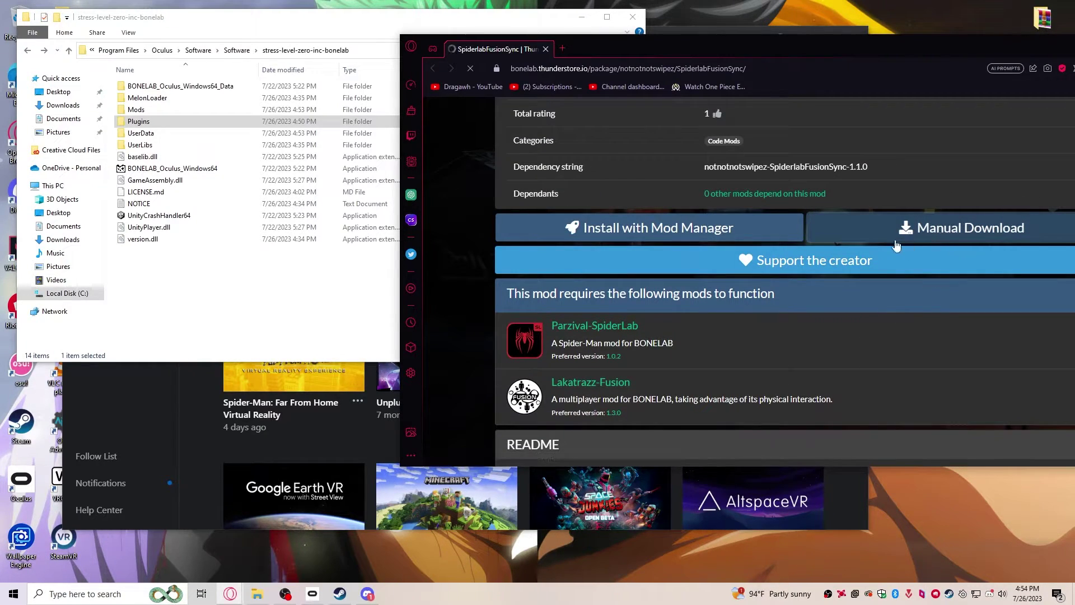
Open the SpiderlabFusionSync zip and drag its Mods folder into the BONELAB folder.
left_click(877, 113)
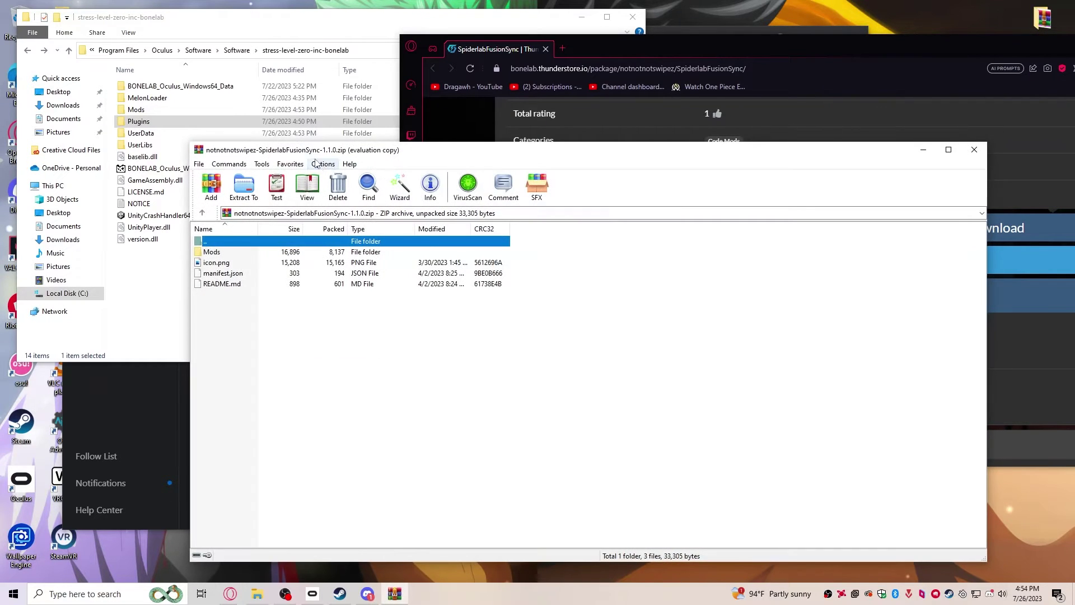
left_click_drag(287, 150, 630, 119)
left_click_drag(554, 220, 220, 291)
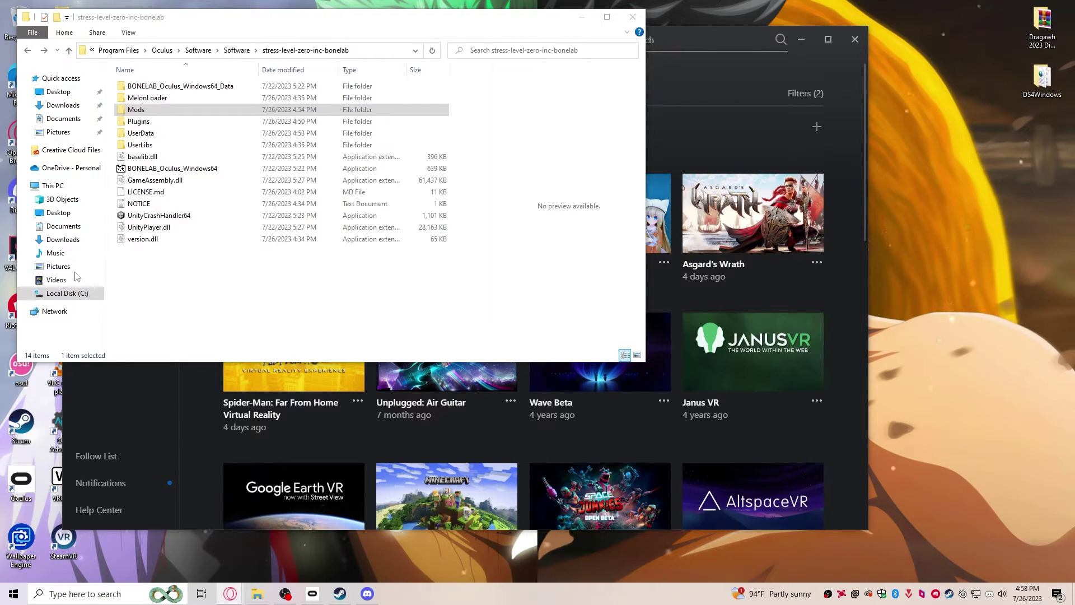
Close the game folder and launch BONELAB from the Oculus library.
left_click(582, 17)
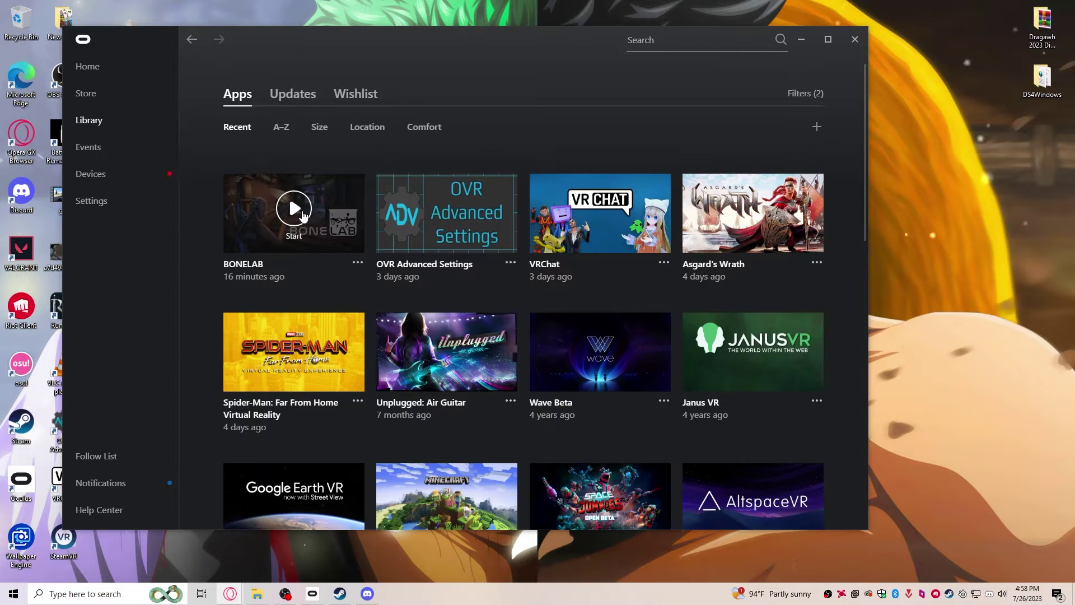
left_click(295, 209)
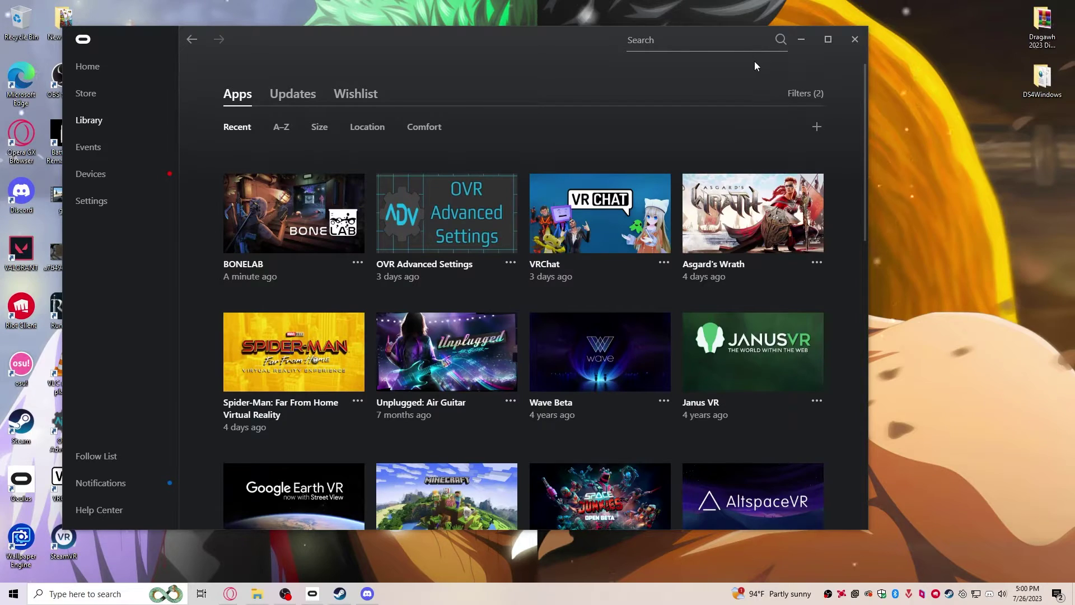
Open BONELAB's install folder via its Oculus Details location.
left_click(801, 41)
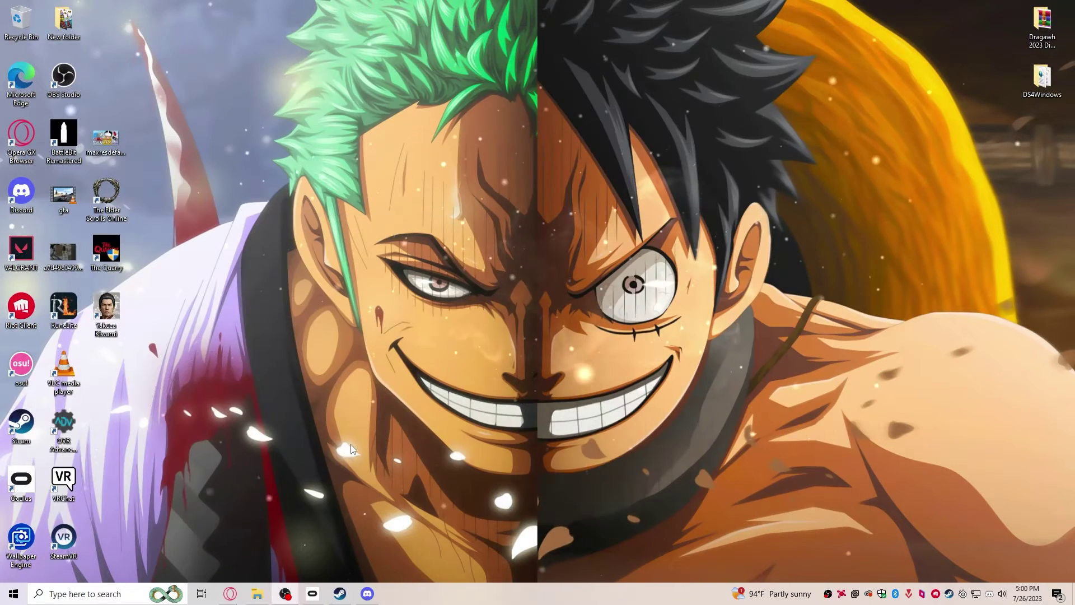
left_click(311, 593)
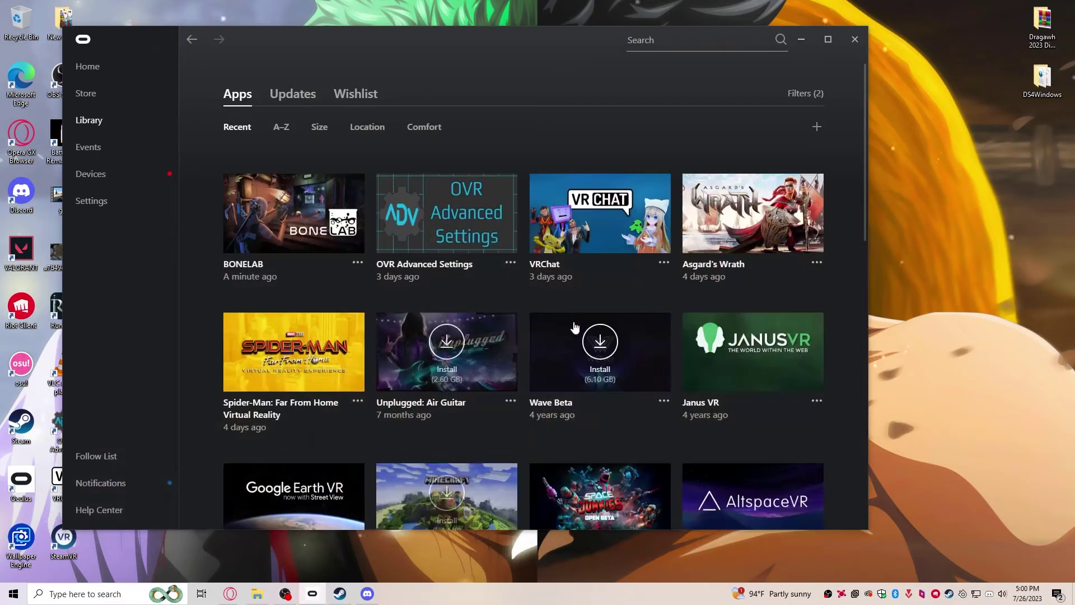
left_click(358, 263)
left_click(343, 451)
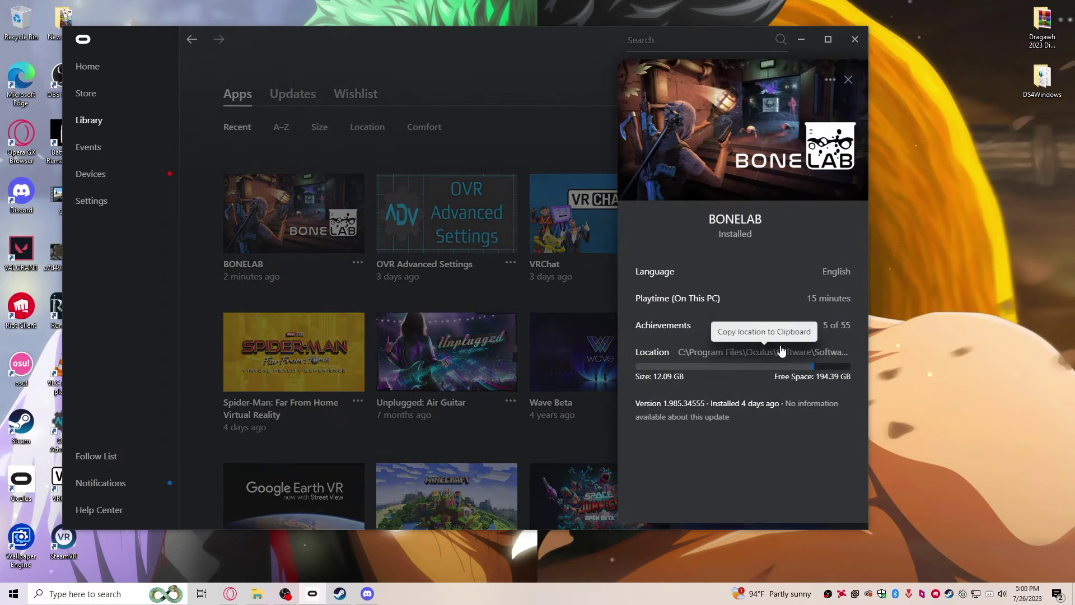
left_click(259, 594)
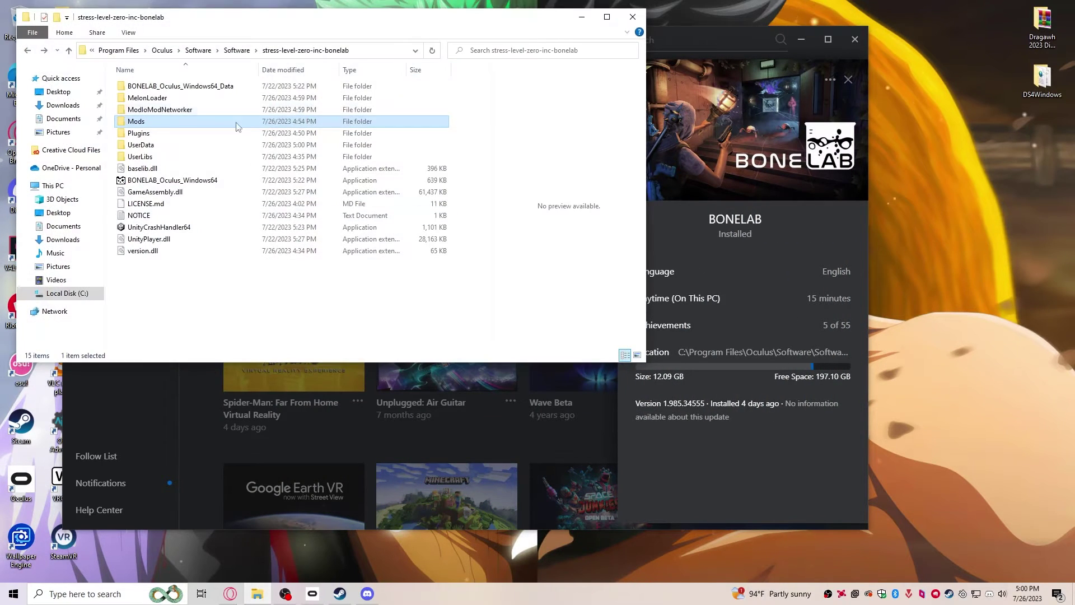
left_click(290, 303)
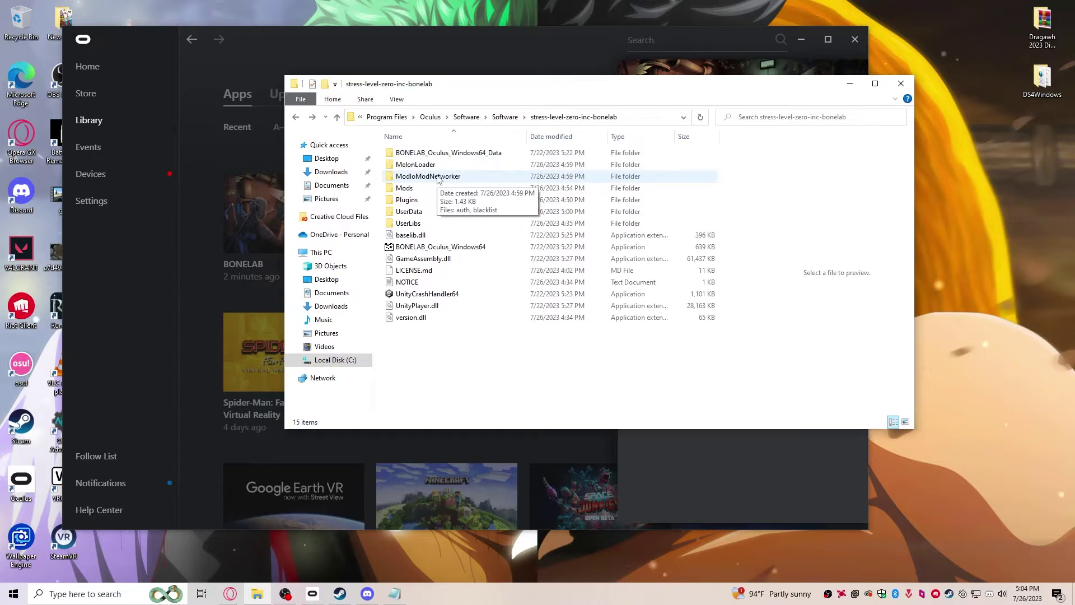
Open the auth text file inside ModIoModNetworker in Notepad.
mouse_move(427, 176)
double_click(425, 177)
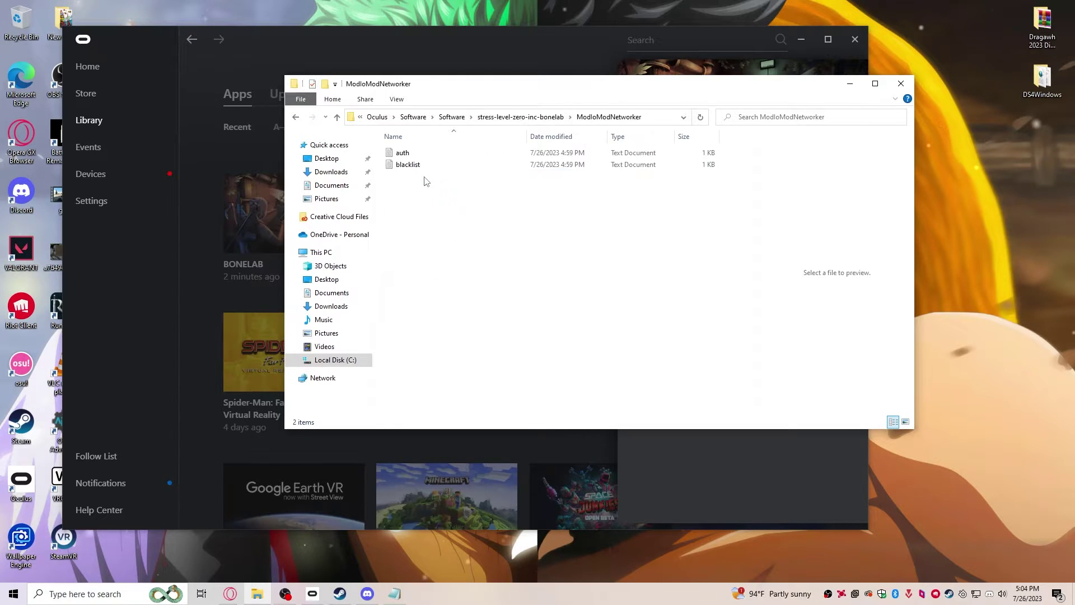
double_click(401, 152)
left_click_drag(262, 123, 364, 118)
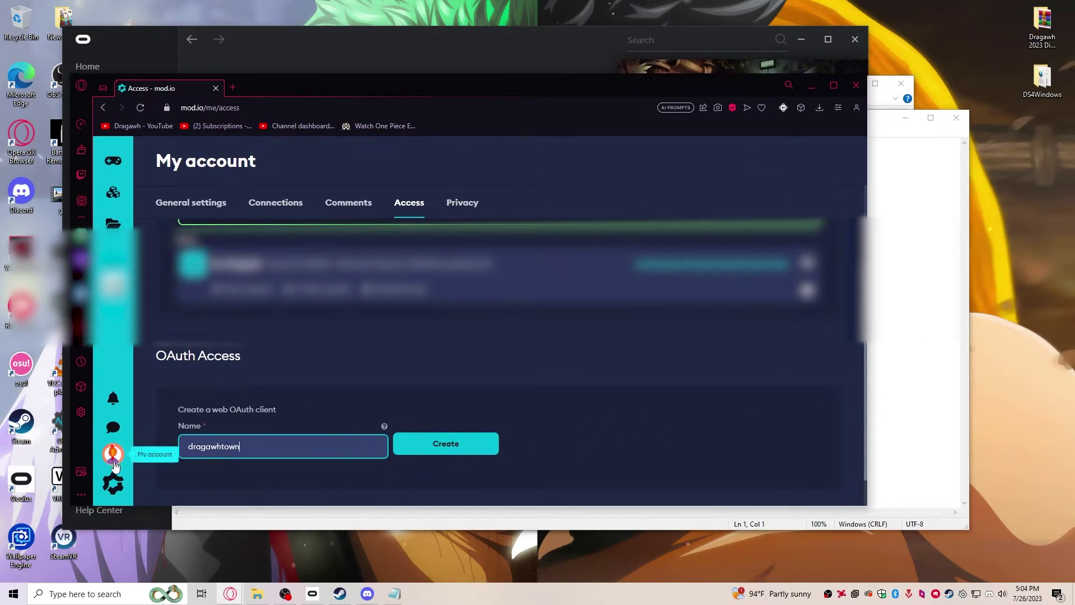
Create a new mod.io OAuth client with the entered name.
scroll(291, 336, "down", 1)
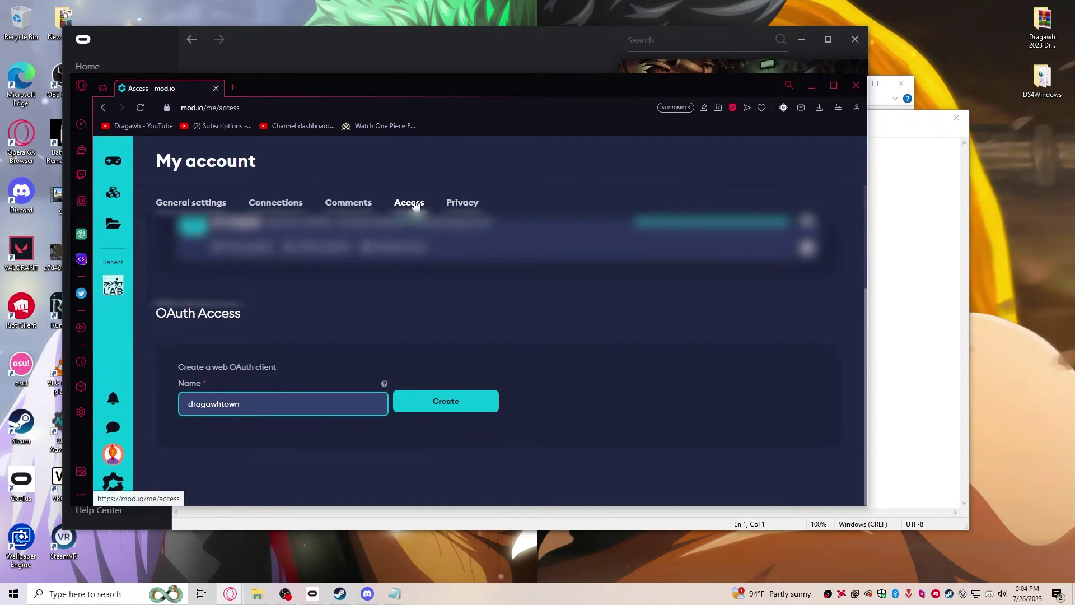
left_click_drag(156, 312, 242, 313)
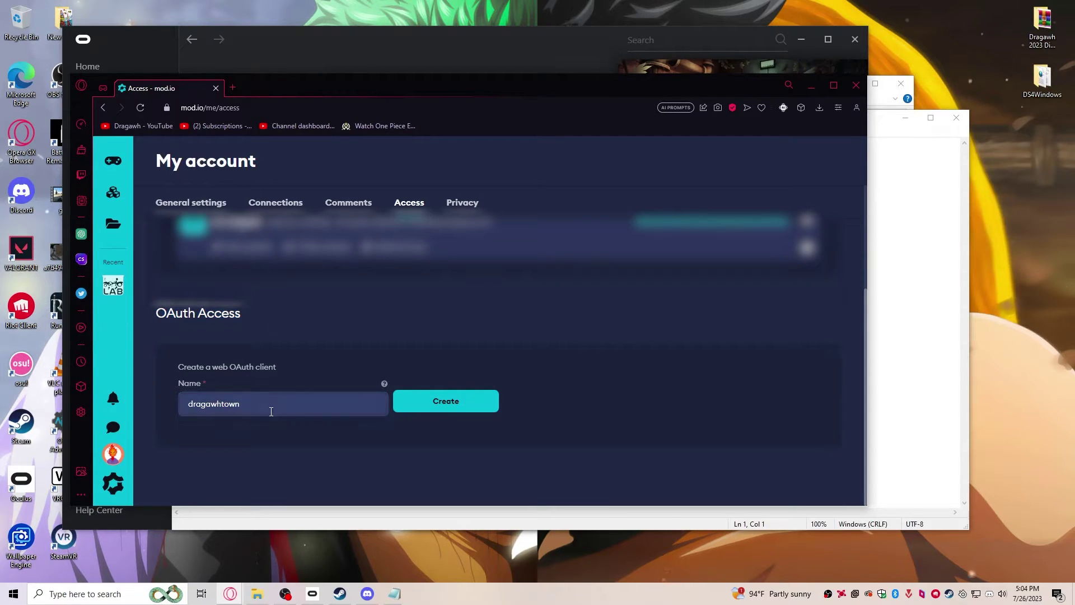
left_click_drag(263, 403, 209, 401)
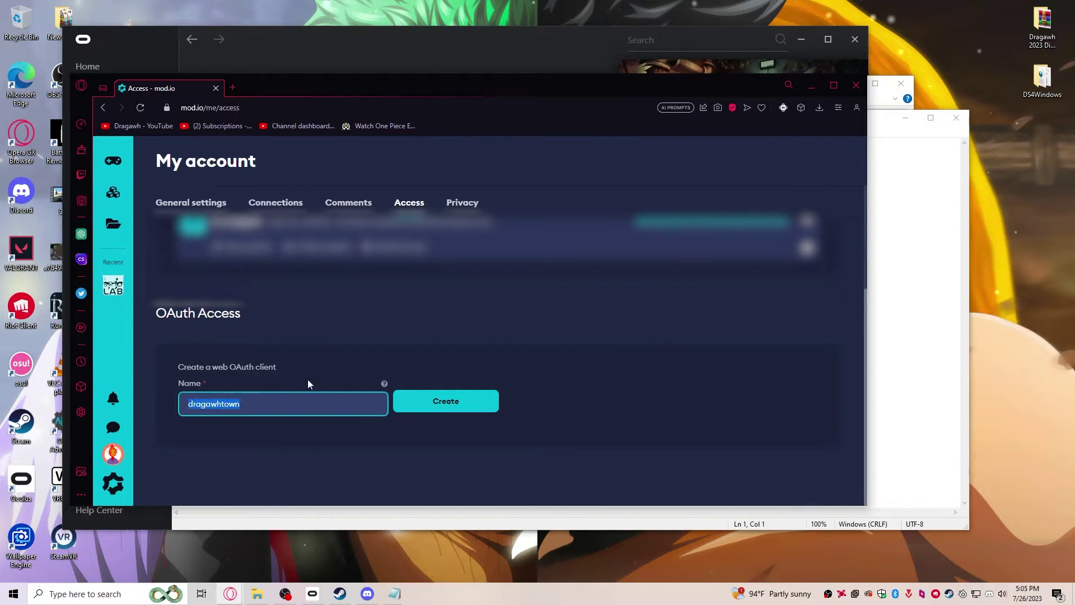
left_click(466, 402)
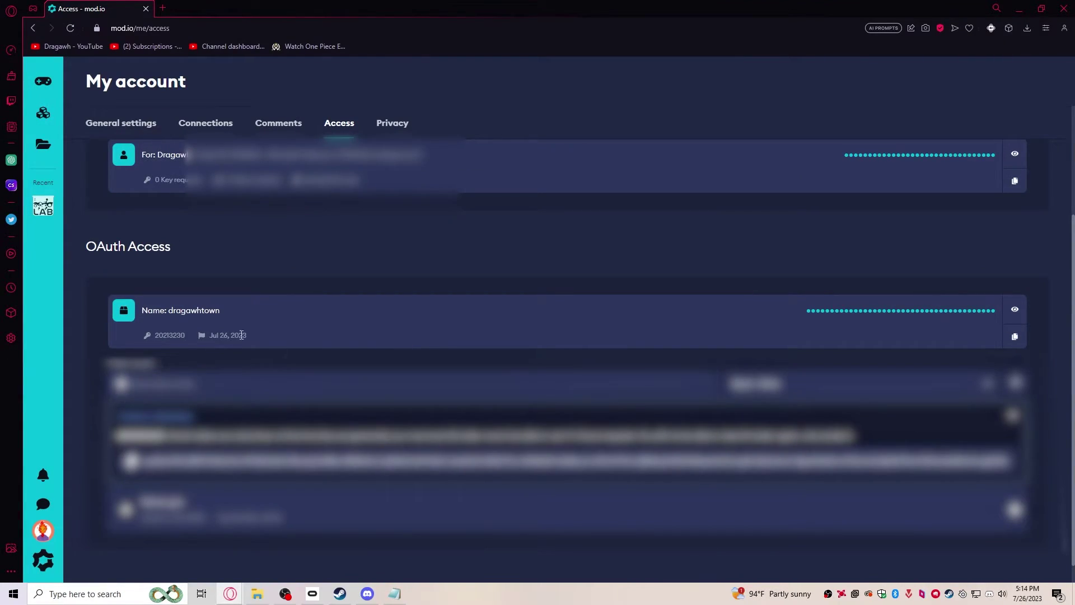
Generate a read-and-write access token for the client and copy it.
scroll(237, 344, "up", 1)
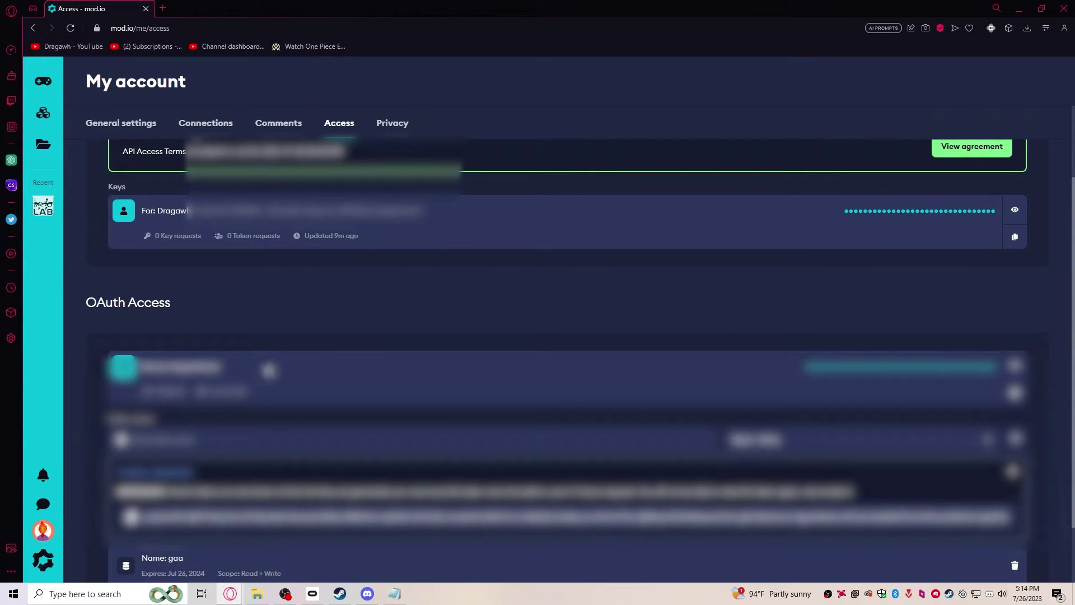
scroll(893, 369, "down", 1)
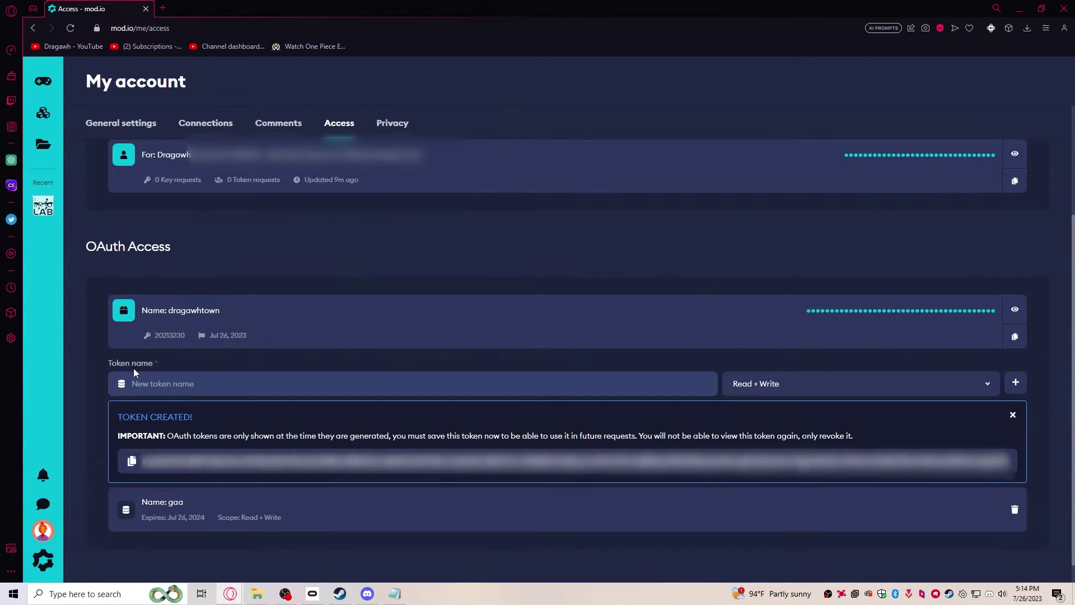
left_click(170, 385)
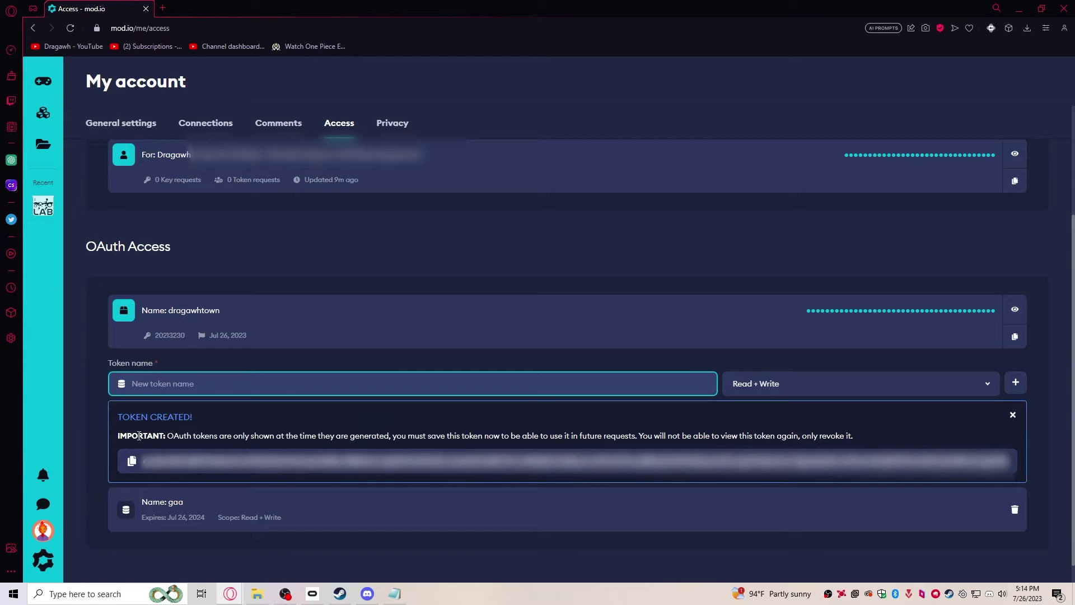
left_click(132, 464)
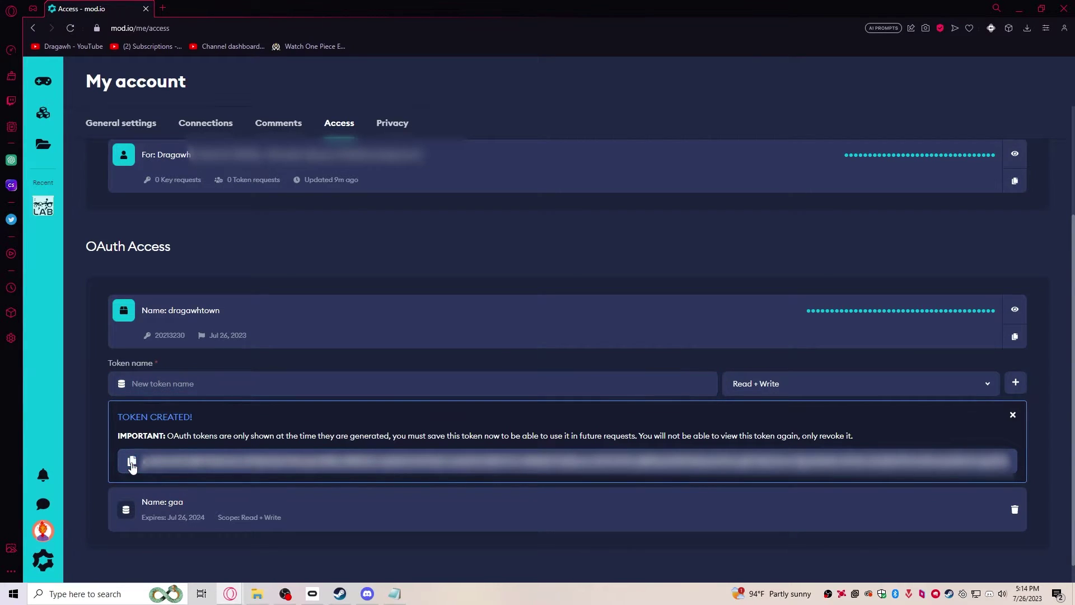
left_click(395, 595)
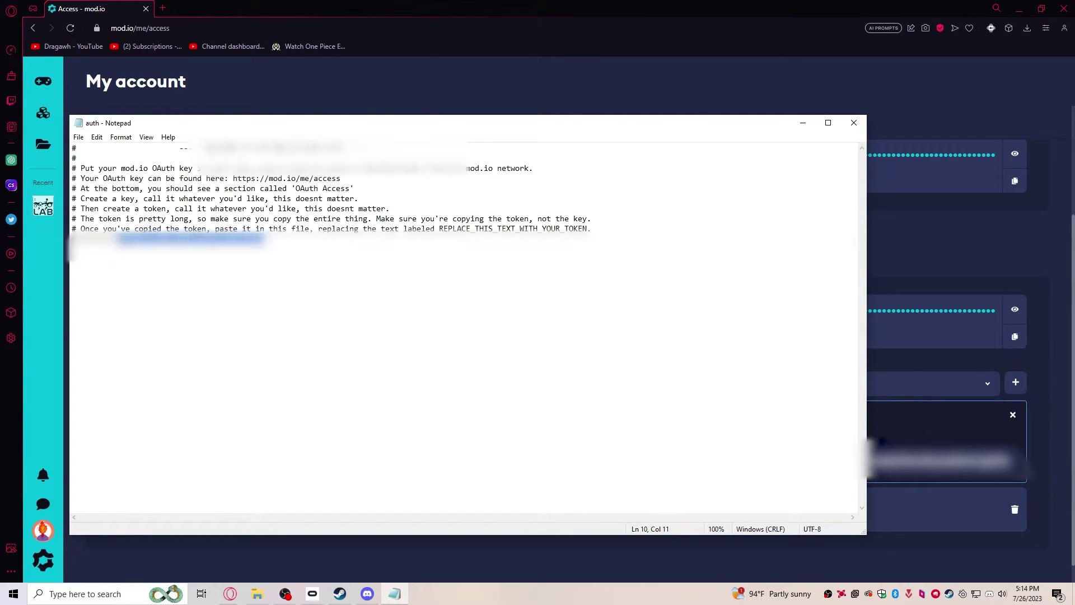
Paste the mod.io token over the auth file placeholder, save, and close Notepad.
left_click(157, 290)
left_click(78, 137)
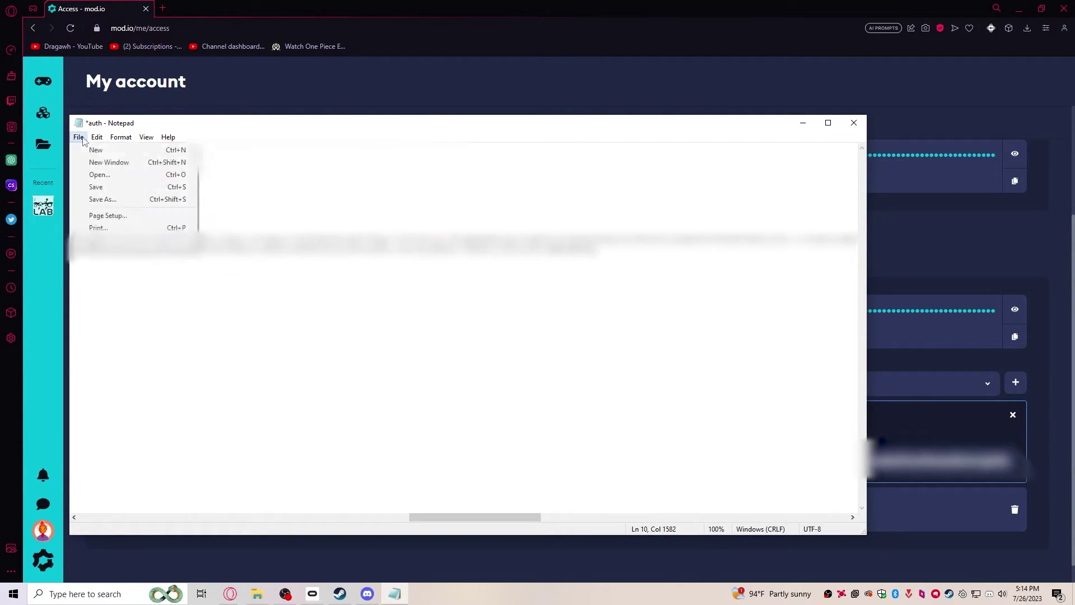
left_click(99, 188)
left_click(852, 123)
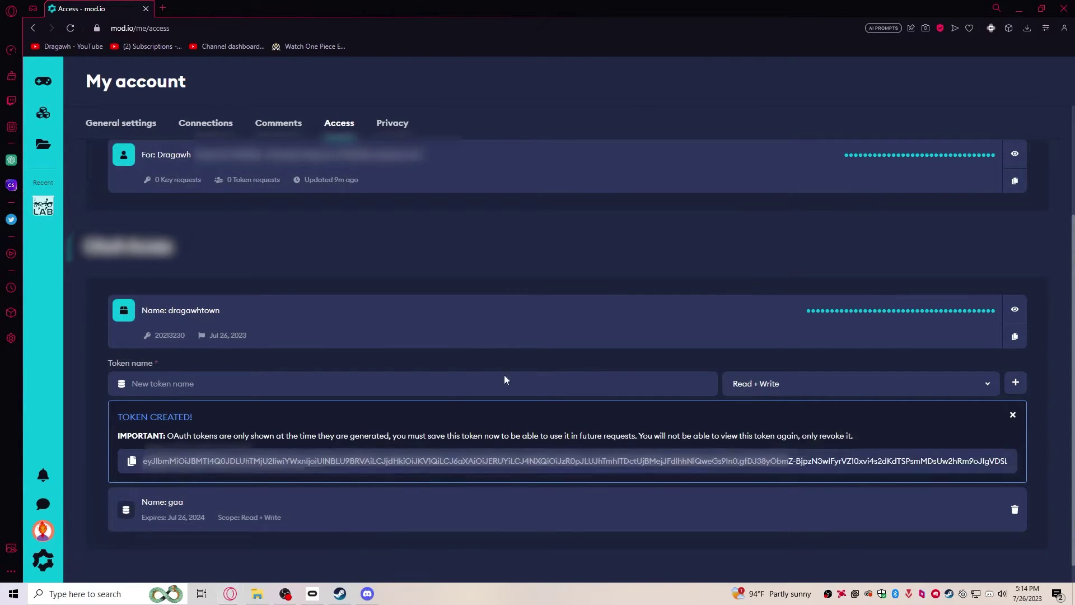
left_click(1014, 6)
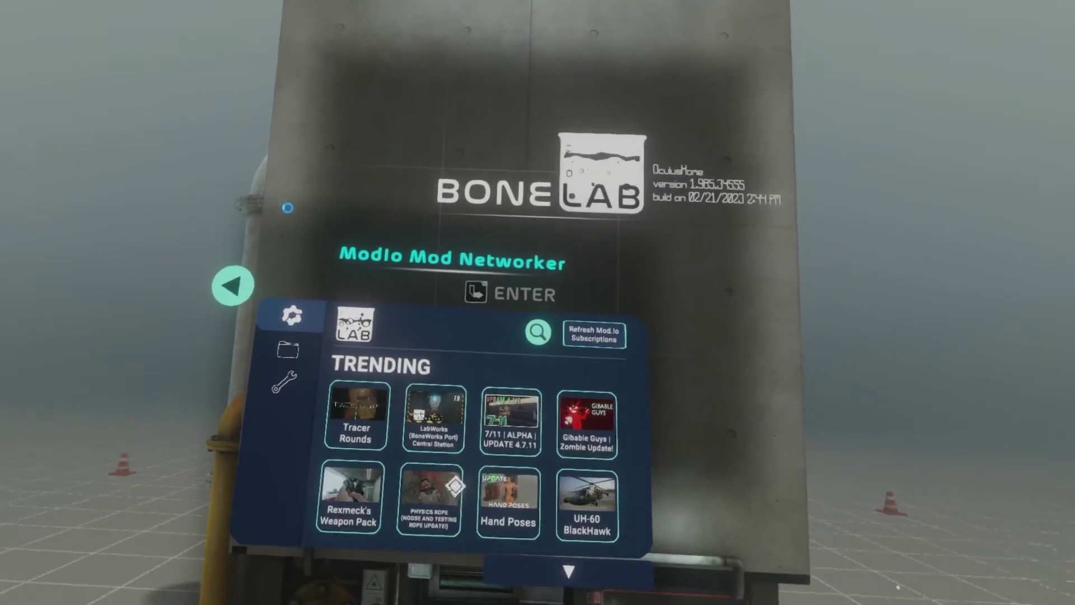
Open the Hand Poses mod details in the mod.io Trending grid.
left_click(508, 501)
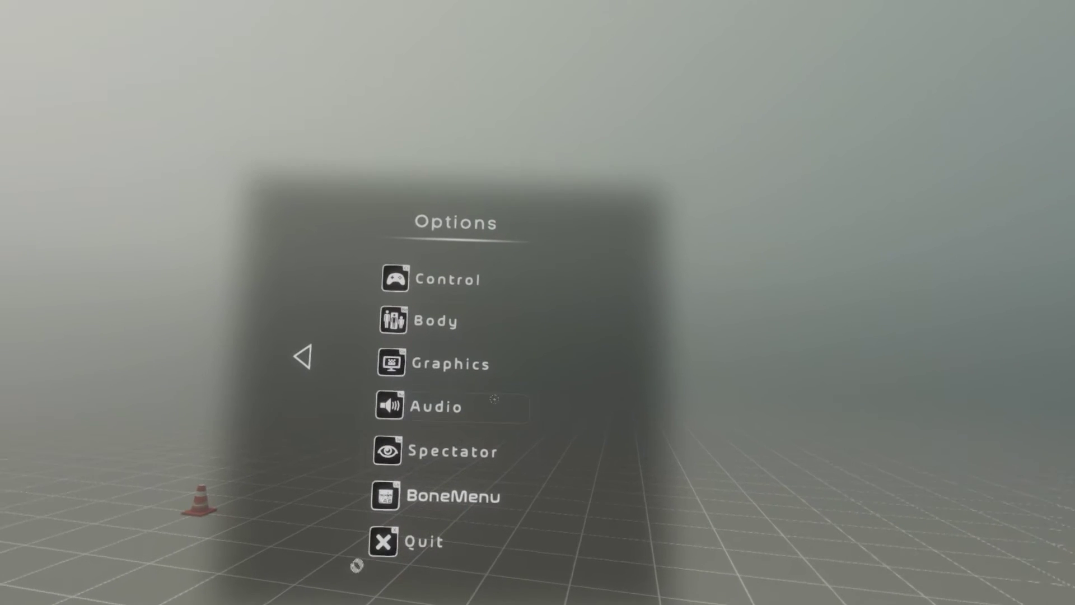
Navigate BoneMenu to Fusion Matchmaking public lobbies and open the first lobby's details.
left_click(476, 510)
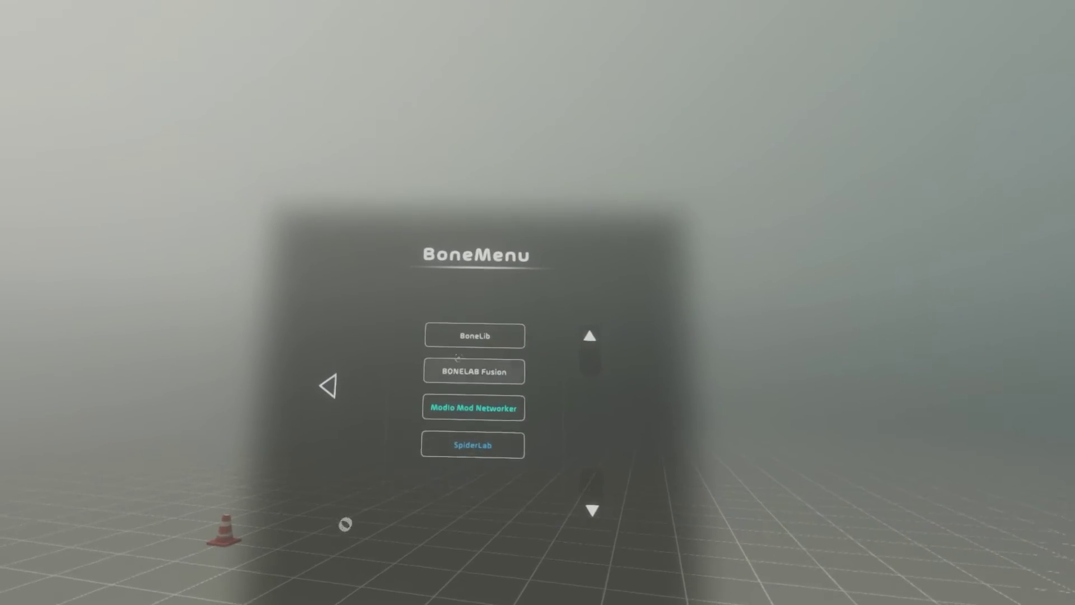
left_click(468, 372)
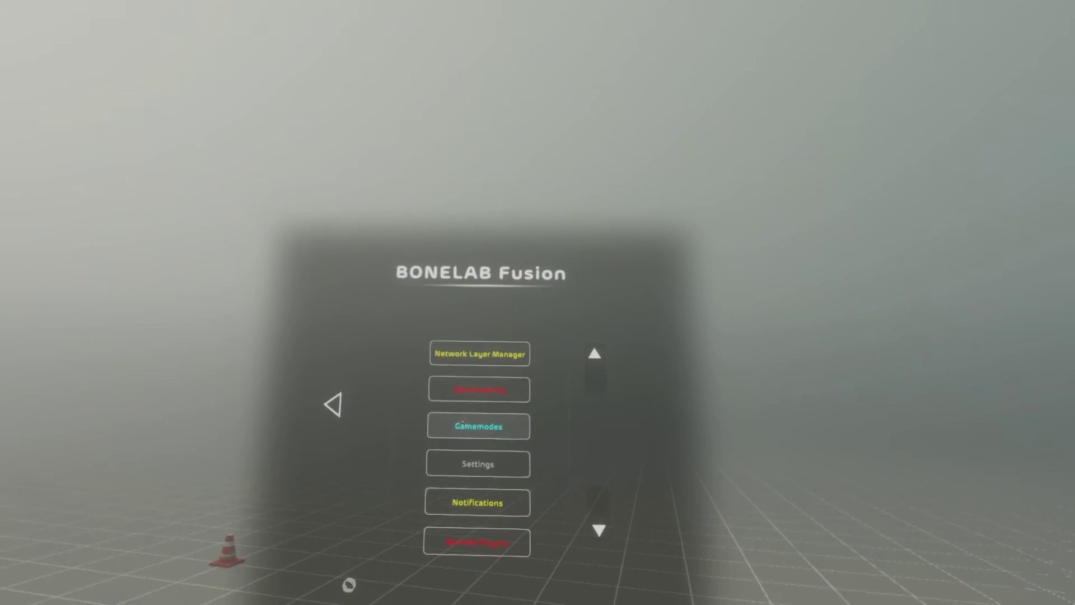
left_click(333, 405)
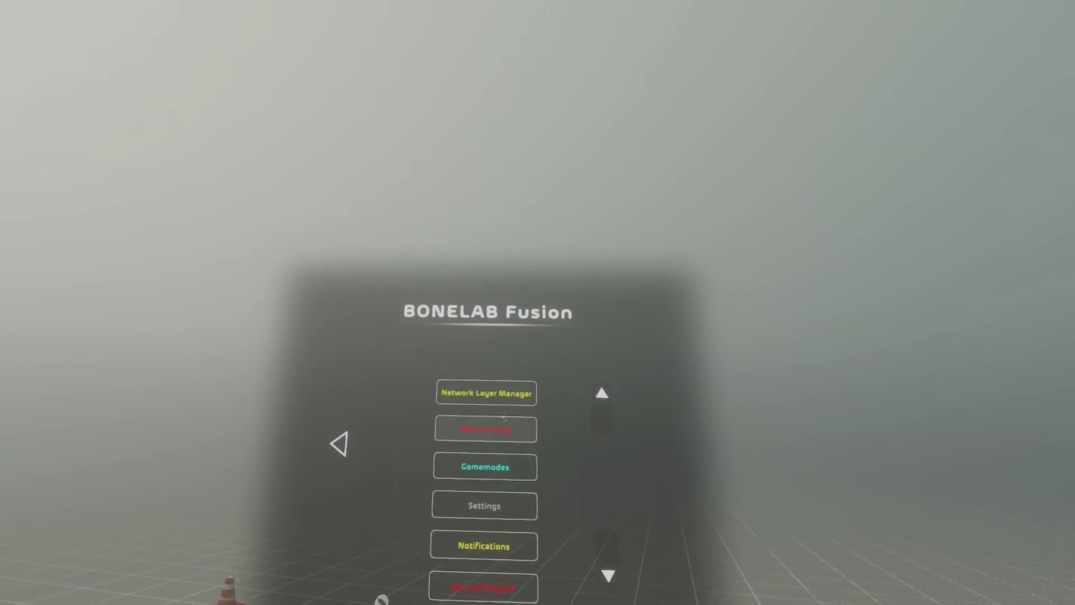
left_click(504, 420)
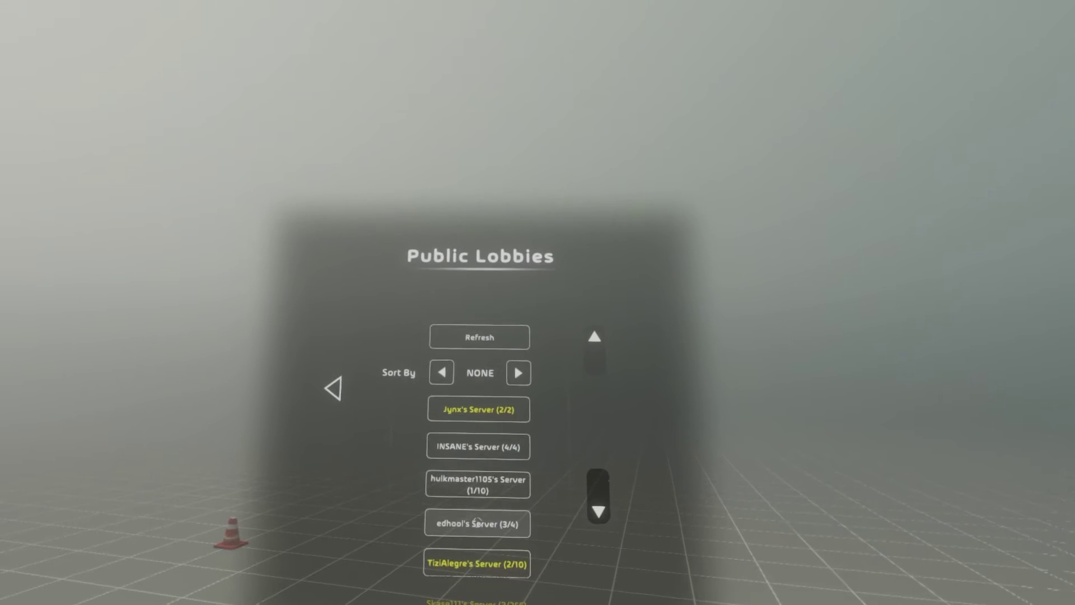
left_click(491, 544)
left_click(345, 405)
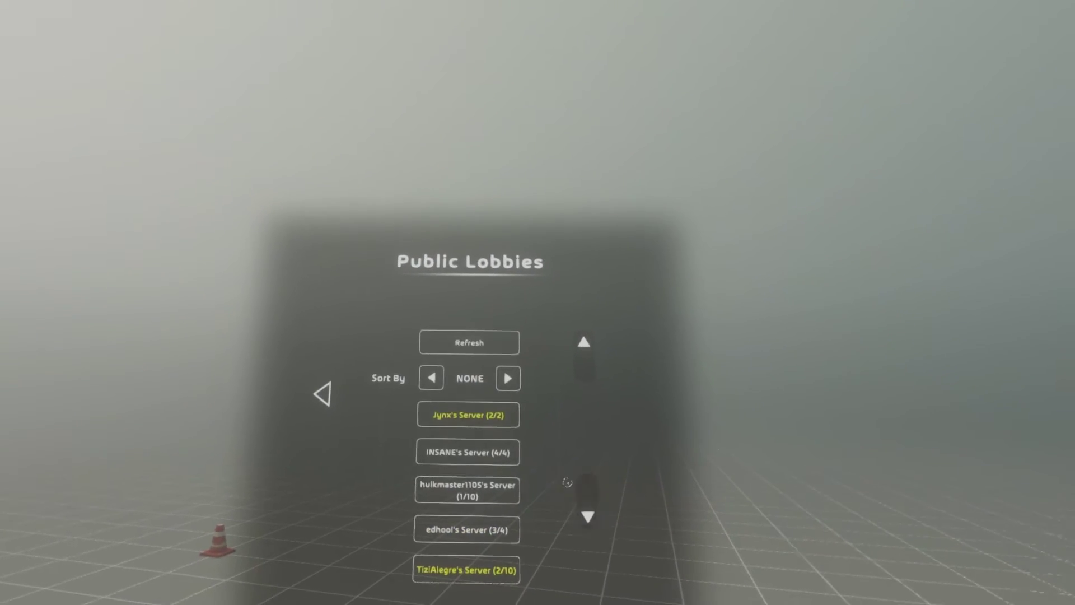
left_click(468, 410)
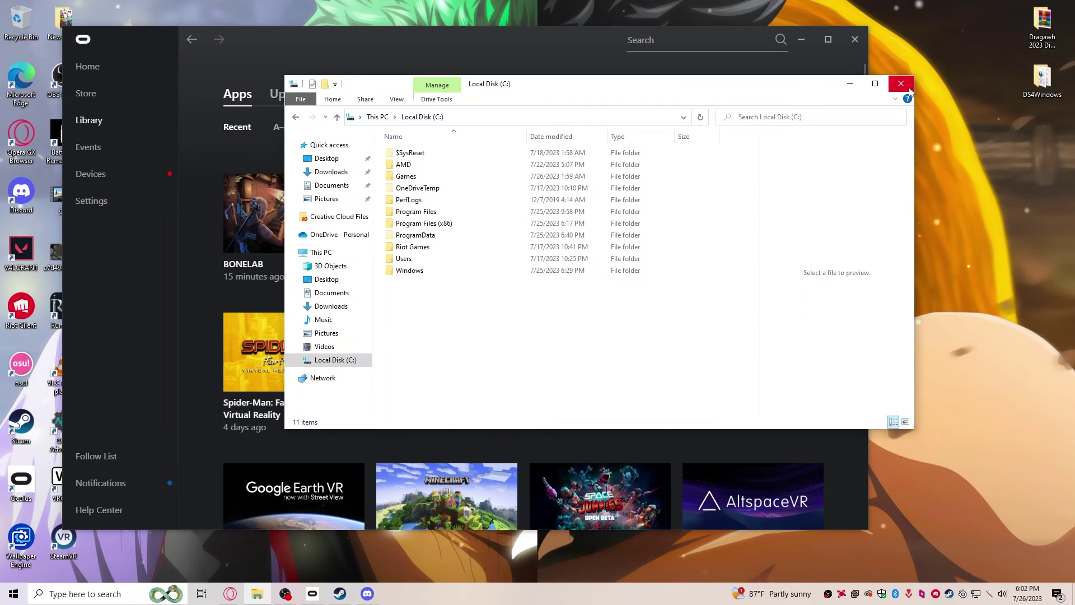
Close the leftover File Explorer window and the Oculus library window.
left_click(908, 87)
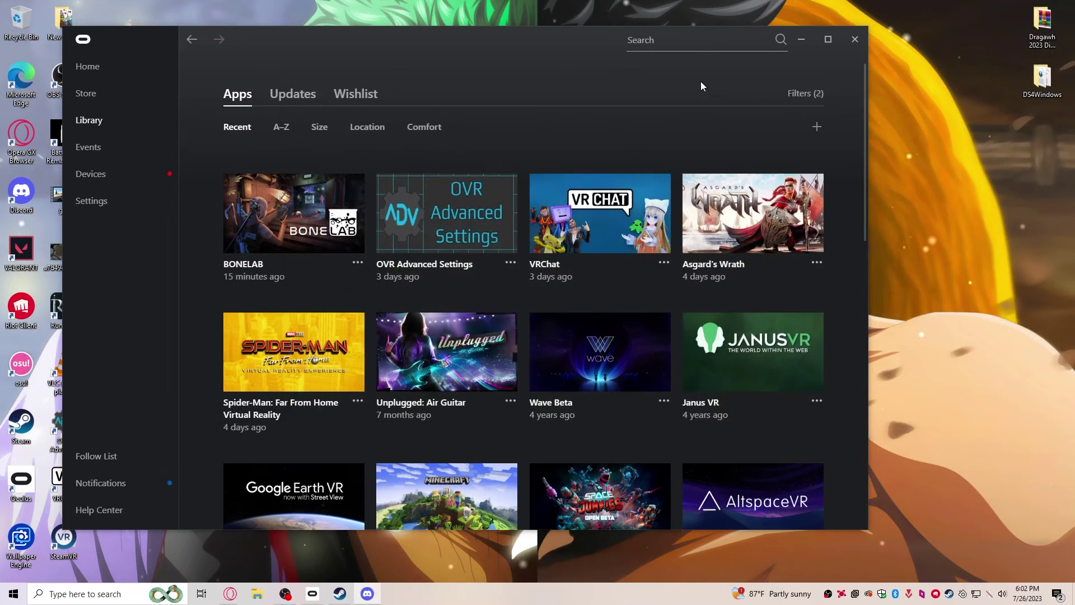
left_click(854, 39)
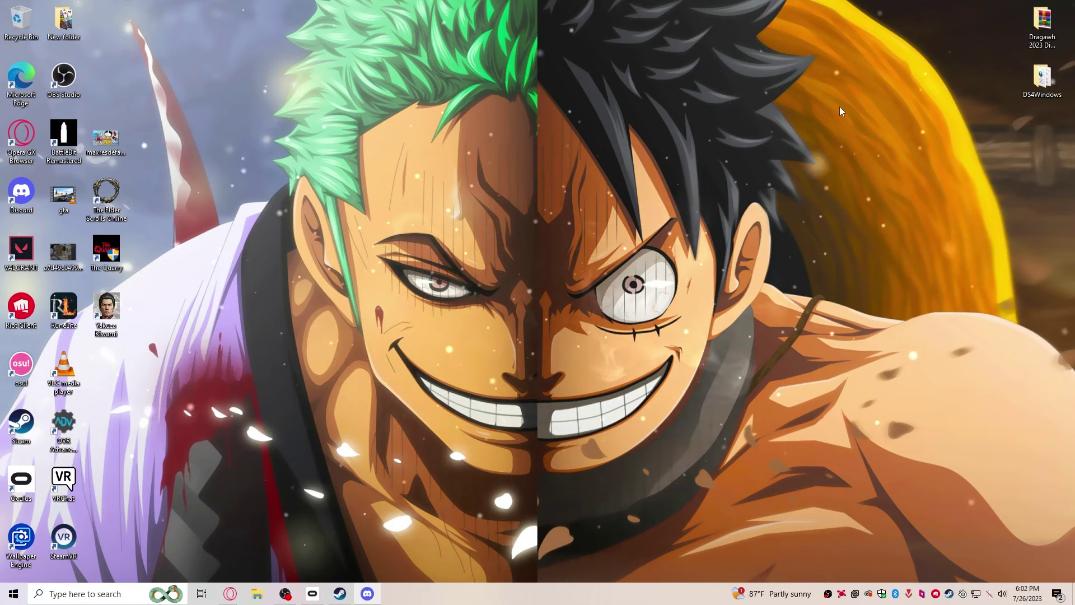